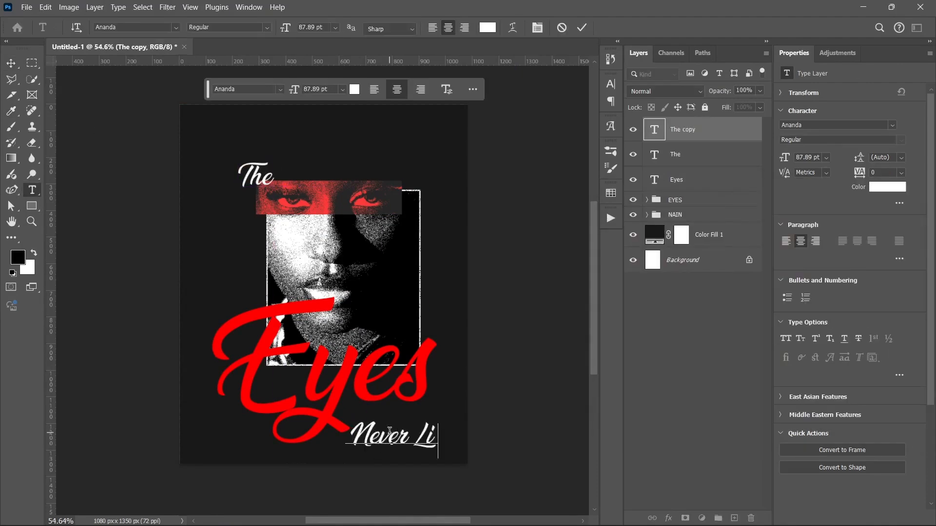
- Add the white text "THE EYES CHICO, THEY NEVER LIE" above the red eye strip and align it near the frame's upper right corner
left_click(32, 190)
left_click_drag(285, 136, 372, 160)
type("THE EYES CHICO, THEY NEVER LIE")
key("ctrl+Return")
left_click(11, 63)
scroll(314, 146, "up", 5)
left_click_drag(313, 146, 398, 196)
scroll(398, 196, "down", 3)
- Place the RadialShape_071, RadialShape_075 and Shape_031 assets into the poster and scale them down to small decorations
key("alt+Tab")
left_click_drag(621, 167, 113, 270)
key("Return")
key("Return")
left_click(690, 155, "shift")
key("ctrl+t")
mouse_move(487, 456)
left_mouse_down()
mouse_move(348, 296)
mouse_move(287, 254)
left_mouse_up()
- Add a flipped copy of the small tagline near the frame's lower edge and a smaller copy of the eye symbol below the original
scroll(366, 170, "up", 5)
left_click(699, 130)
scroll(366, 195, "down", 5)
left_click(708, 180)
key("ctrl+j")
key("ctrl+t")
key("Return")
key("ctrl+j")
left_click_drag(234, 240, 239, 287)
key("Return")
- Group the title text layers as HEADLINE and the decorative layers as ELEMENTS
left_click(676, 329)
left_click(691, 283, "shift")
key("ctrl+g")
type("HEADLINE")
key("ctrl+g")
type("ELEMENTS")
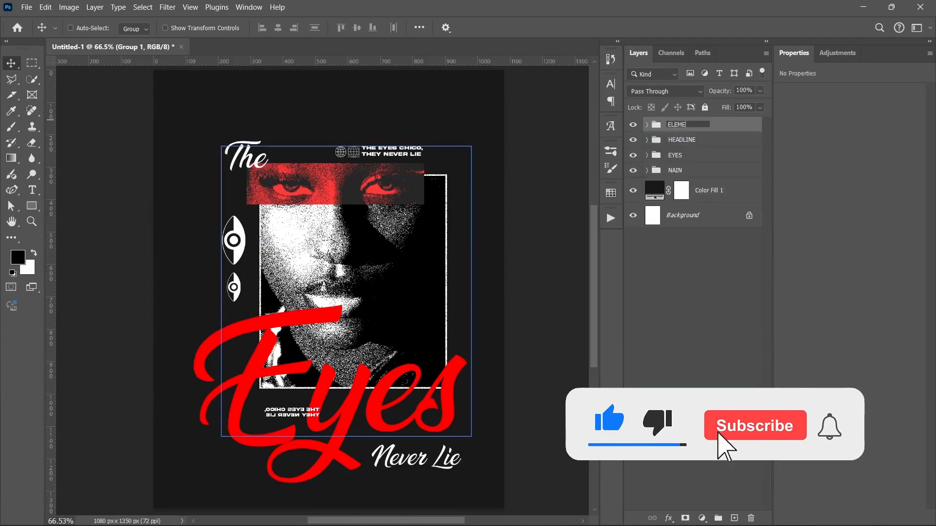
- Duplicate the EYES group and shrink the copy to a small strip across the portrait frame's right edge
left_click(669, 155)
key("ctrl+j")
key("ctrl+t")
key("Return")
- Duplicate the globe shape in the ELEMENTS group and place the copy on the lower right side of the portrait frame
left_click(647, 125)
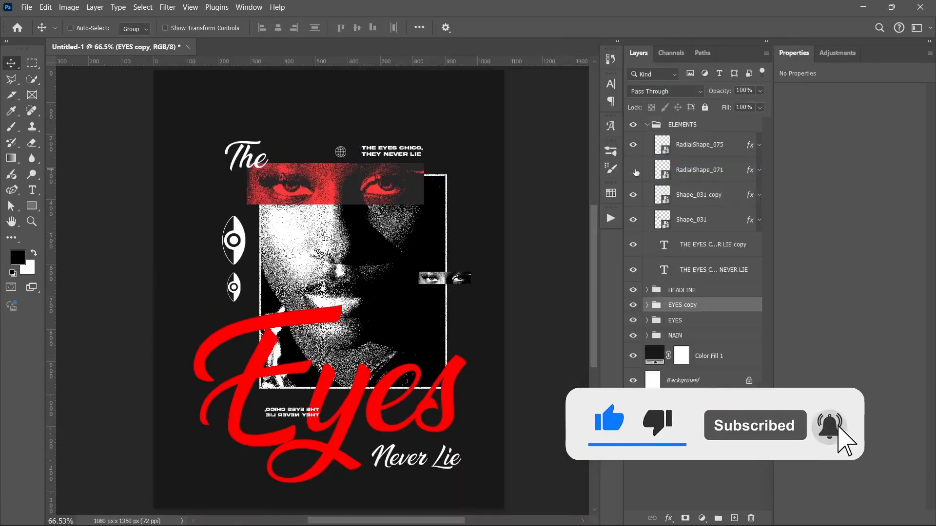
left_click(696, 144)
key("ctrl+j")
left_click_drag(244, 388, 405, 331)
left_click(647, 125)
- Draw a thin horizontal line across the poster below the headline and give it a layer style
left_click(698, 188, "shift")
left_click_drag(178, 457, 405, 457)
left_click(818, 181)
left_click(768, 245)
double_click(702, 208)
- Add a layer mask to the line and fade out both of its ends with the Brush tool
left_click(686, 519)
key("b")
left_click(184, 399)
left_click(416, 399)
key("v")
- Place the Texture1 (2) and 070 textures over the whole poster, above the ELEMENTS group
left_click(688, 370)
key("alt+Tab")
left_click_drag(299, 244, 302, 294)
left_click_drag(419, 273, 428, 274)
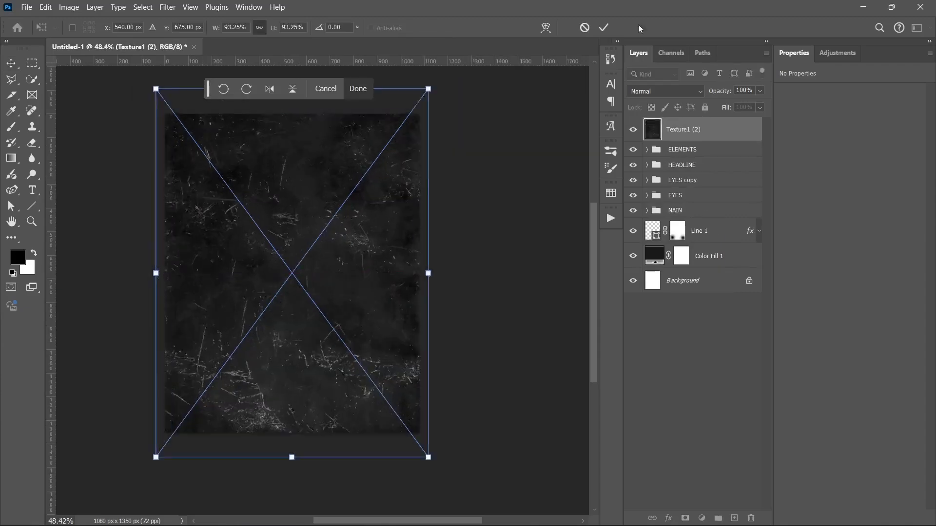
key("Return")
key("alt+Tab")
left_click_drag(360, 166, 293, 273)
key("Return")
- Place the Texture1 image above the HEADLINE group and clip it to that group
left_click(684, 195)
key("Return")
key("ctrl+alt+g")
scroll(292, 273, "up", 3)
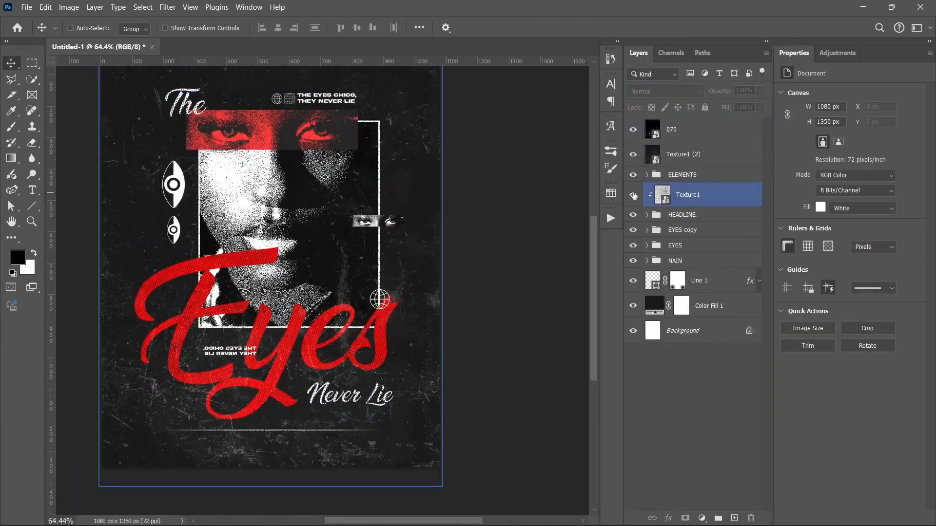
- Stamp all visible layers onto a new layer and adjust it with the Camera Raw filter
key("ctrl+alt+shift+e")
right_click(701, 130)
left_click(737, 355)
key("ctrl+shift+a")
left_click(781, 488)
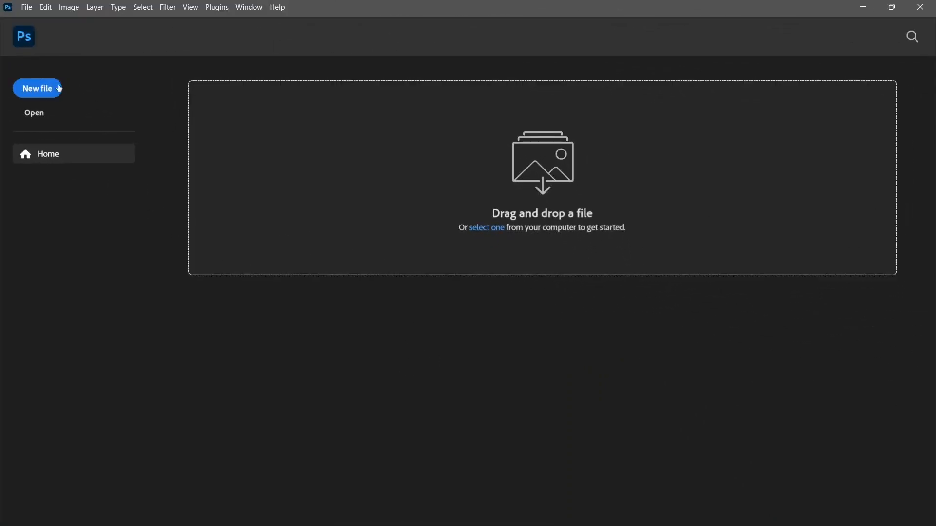
- Create a new 1080 × 1350 px RGB document at 72 ppi
left_click(59, 88)
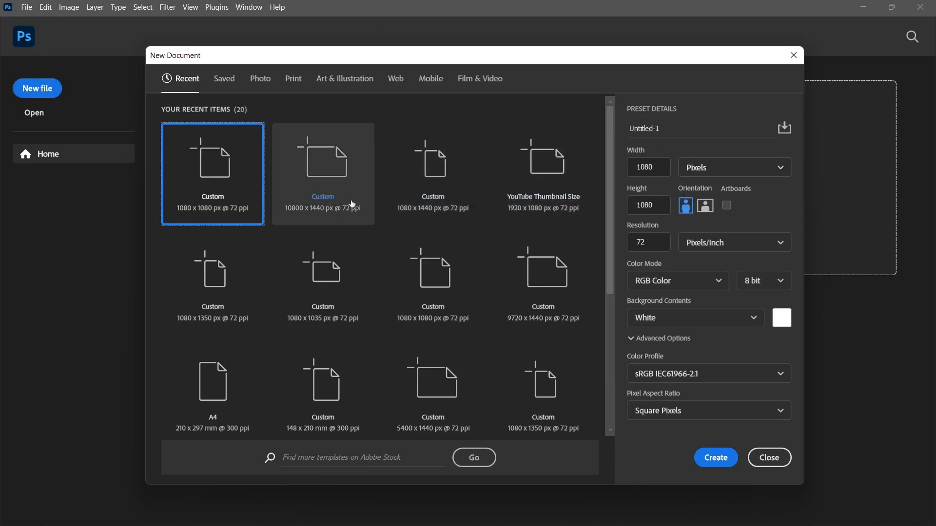
double_click(640, 208)
type("135")
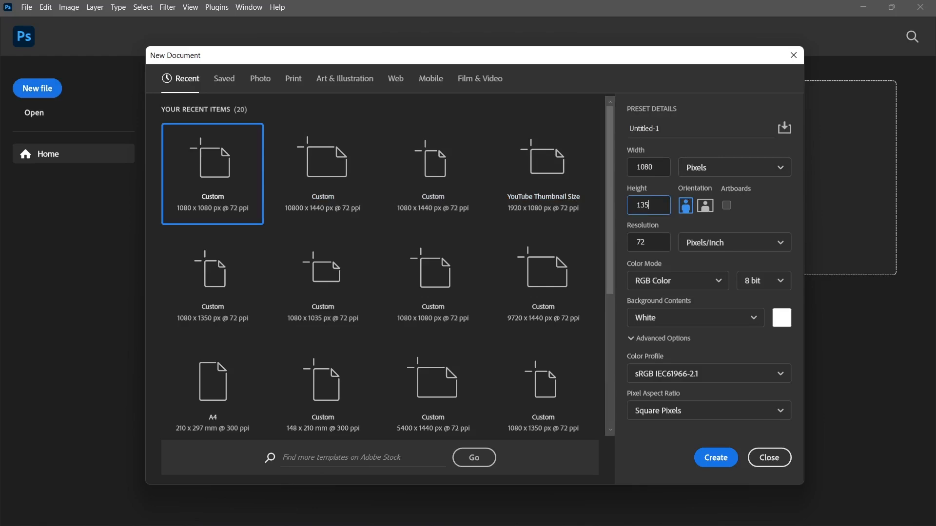
left_click(664, 248)
left_click(711, 459)
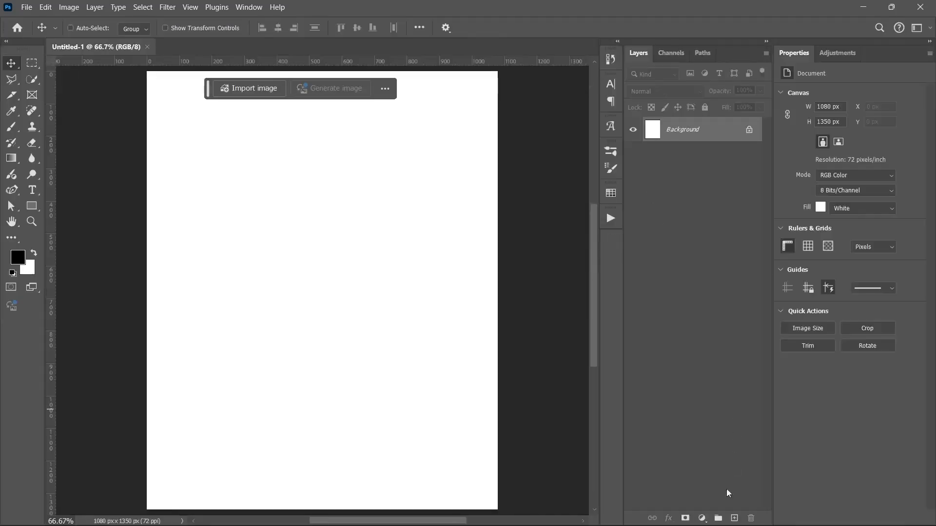
- Add a solid color fill layer with the color #181818 above the background
left_click(703, 518)
left_click(723, 304)
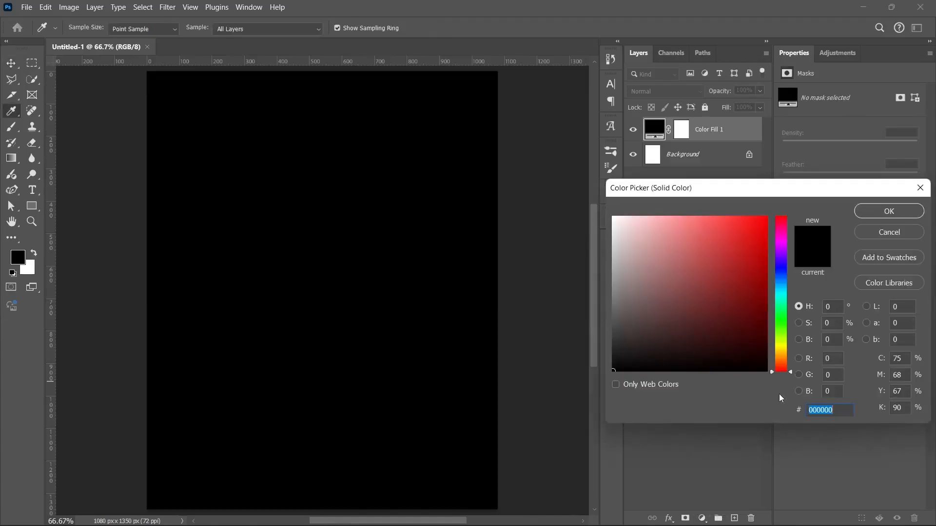
type("18181")
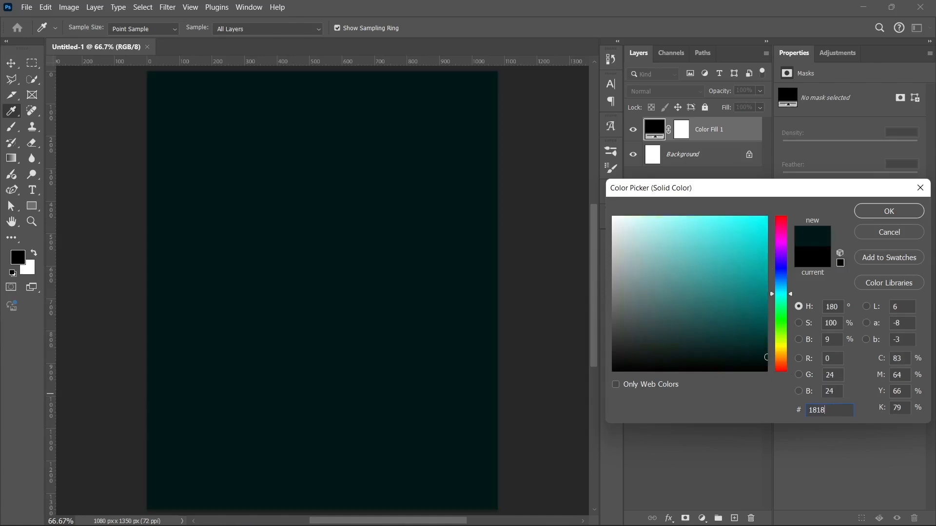
type("8")
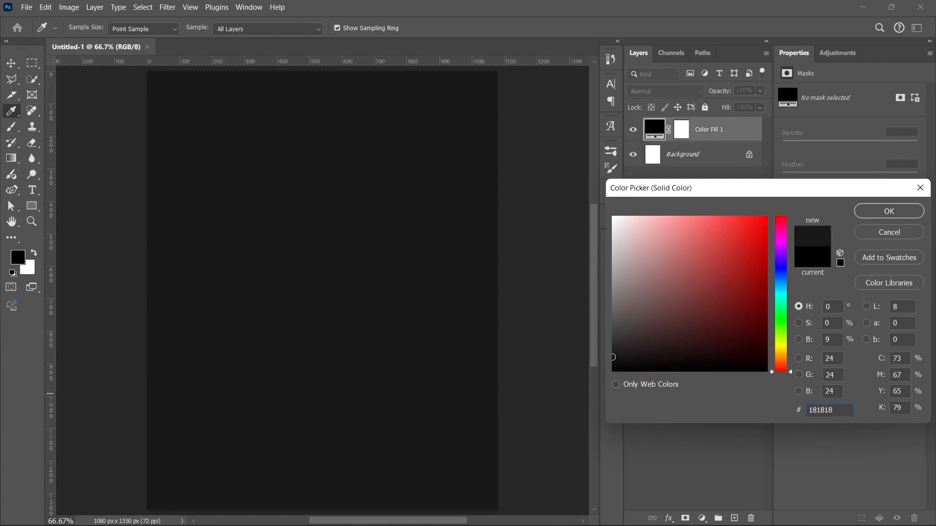
left_click(869, 218)
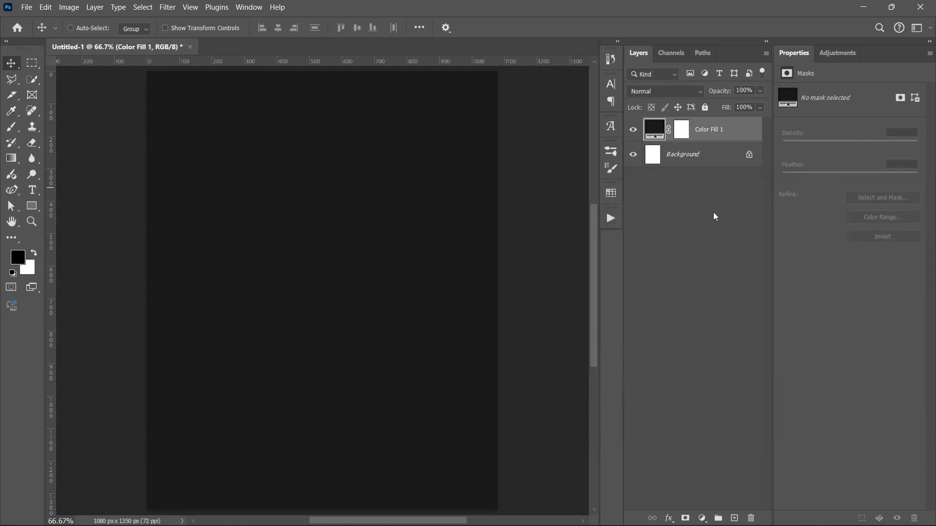
- Place the portrait photo G4b1E1jWAAAG1WW from the Eyes Assets folder into the document
left_click(375, 521)
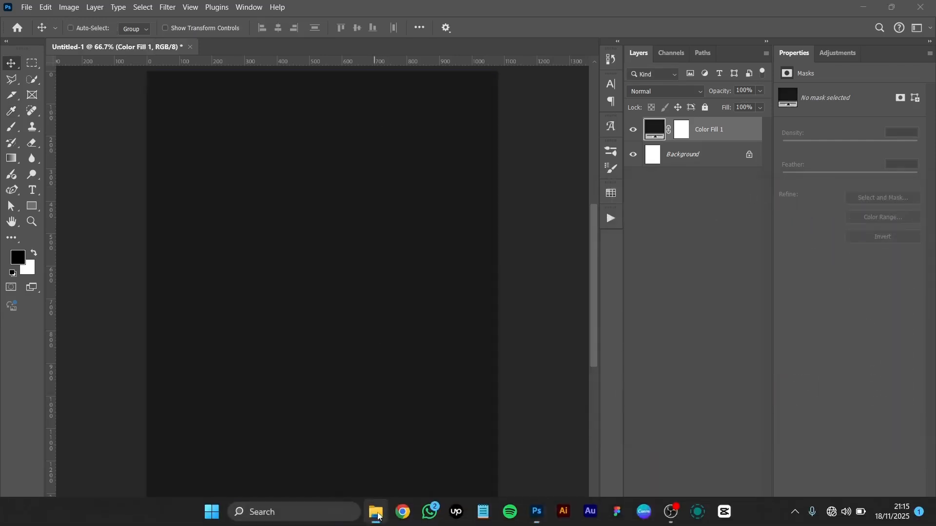
left_click(552, 180)
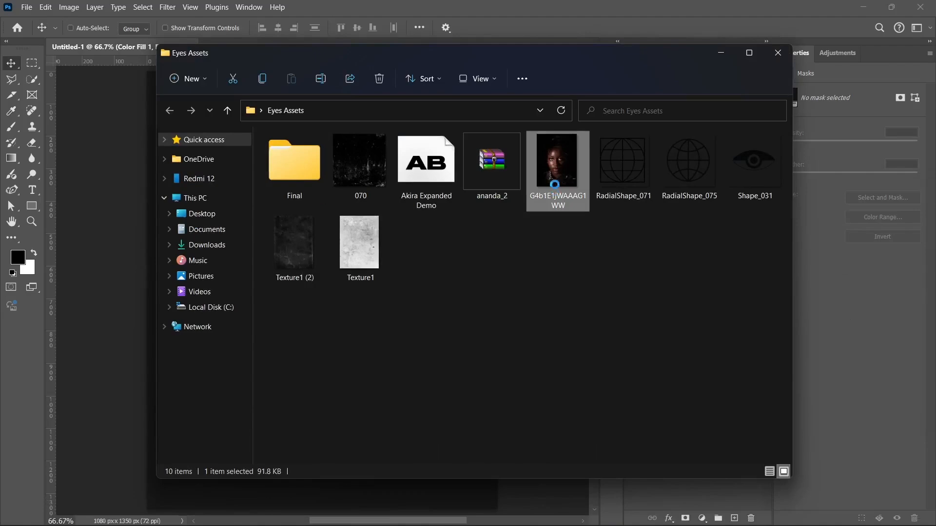
left_click_drag(552, 179, 105, 318)
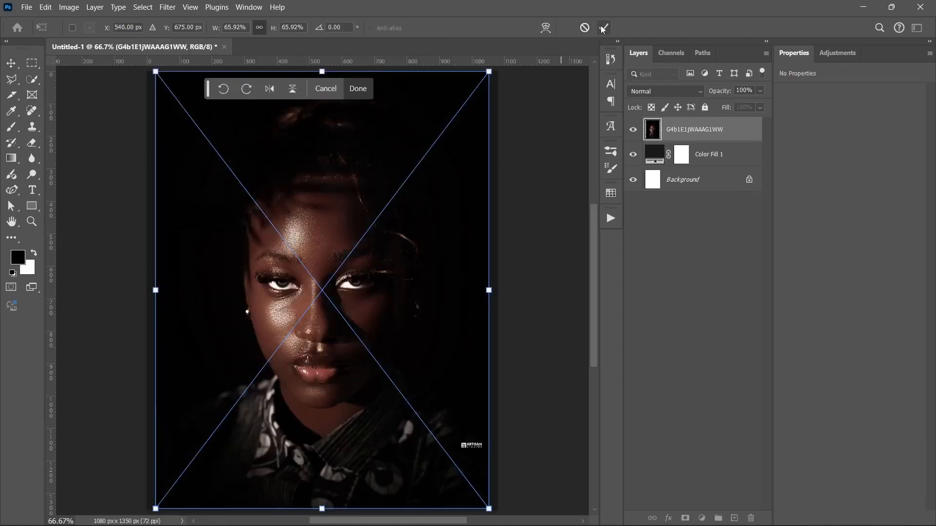
left_click(604, 28)
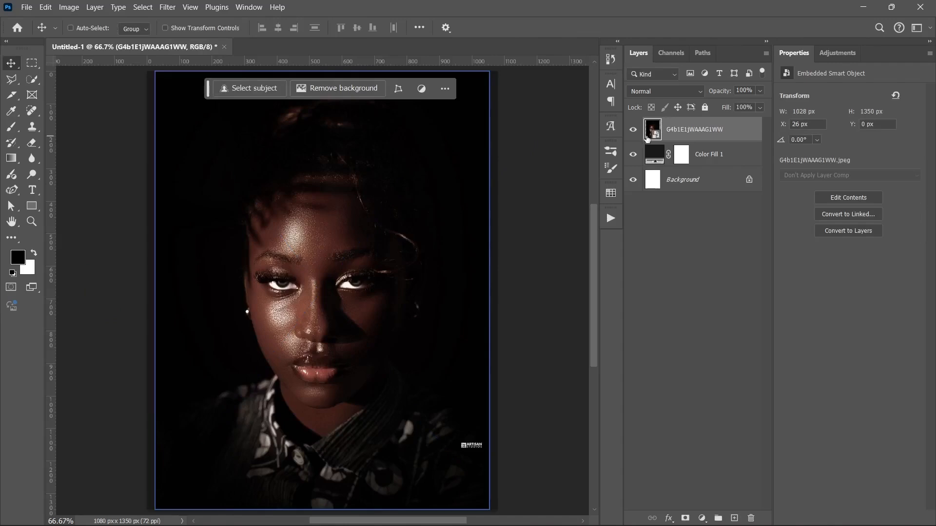
- Hide the portrait layer and draw a black rectangle about 578 × 661 px slightly right of the canvas center
left_click(633, 130)
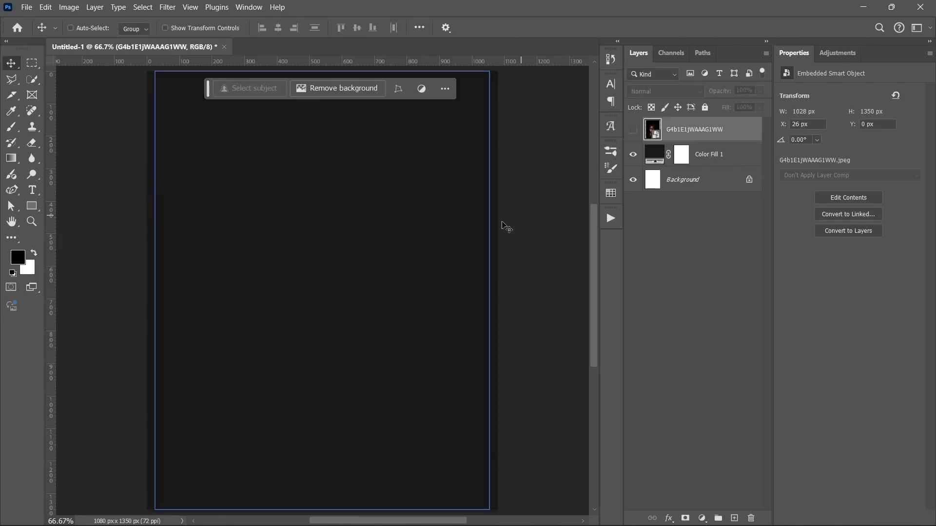
left_click(34, 206)
left_click_drag(287, 201, 435, 375)
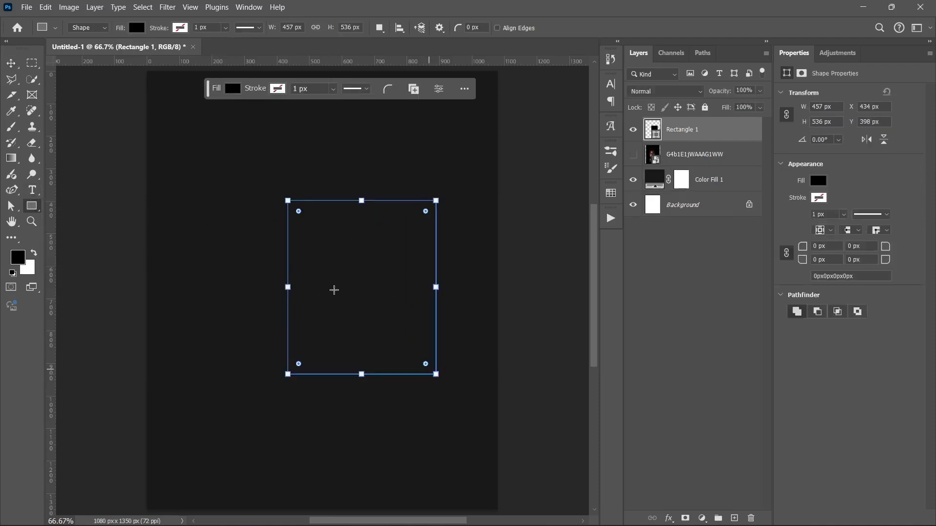
left_click_drag(288, 286, 253, 287)
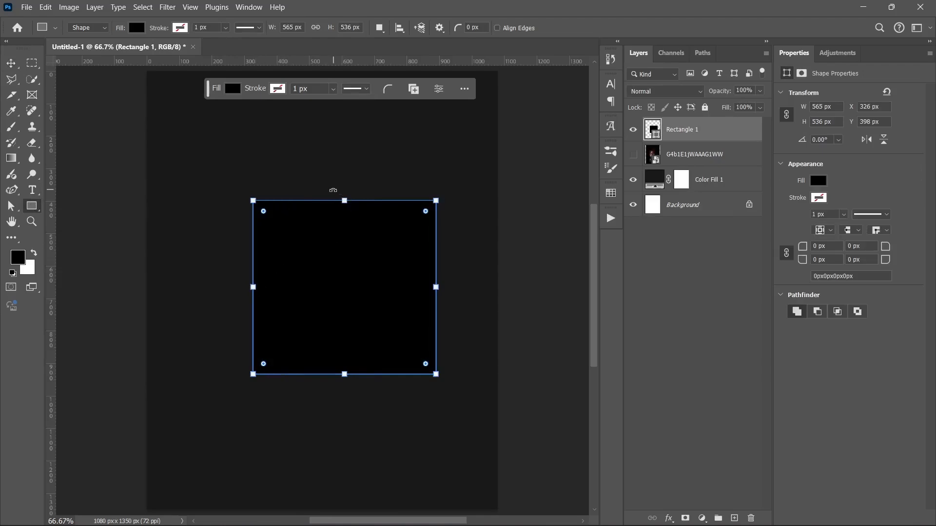
scroll(333, 190, "down", 3)
left_click_drag(340, 220, 338, 206)
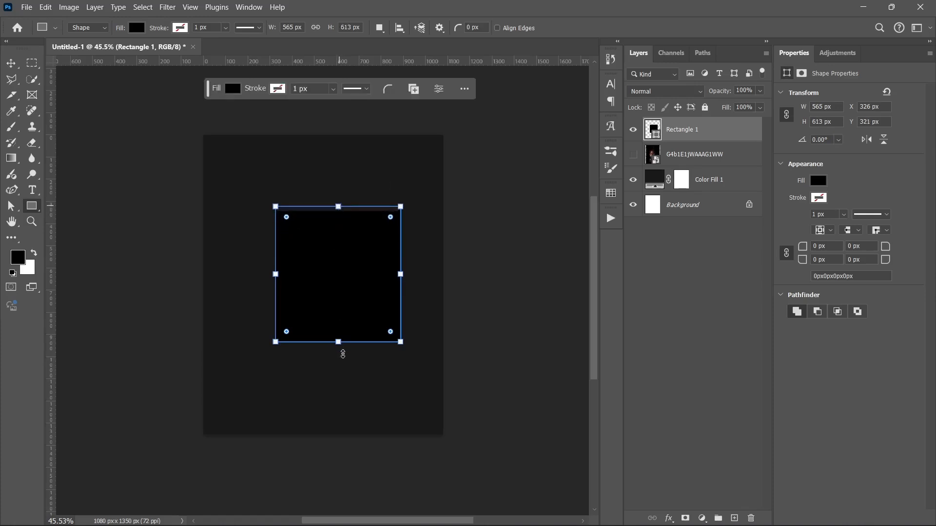
left_click_drag(339, 350, 342, 361)
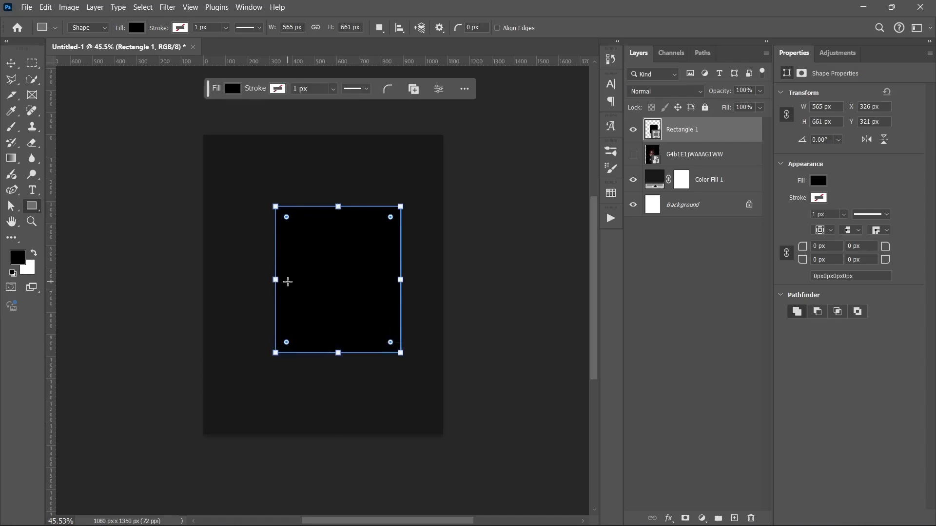
left_click_drag(275, 280, 275, 281)
left_click_drag(401, 279, 404, 280)
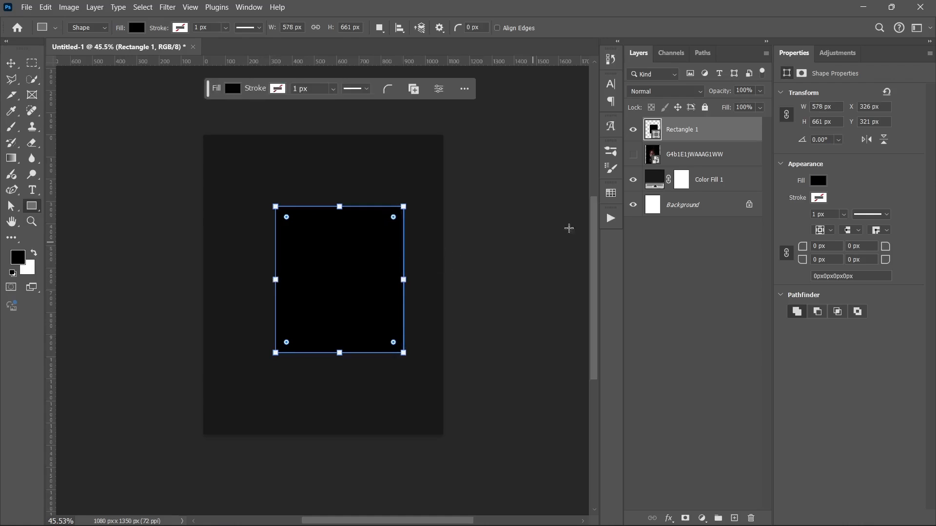
- Show the portrait layer, move it above the rectangle and clip it to the rectangle
left_click(699, 157)
left_click(633, 156)
left_click_drag(648, 155, 669, 139)
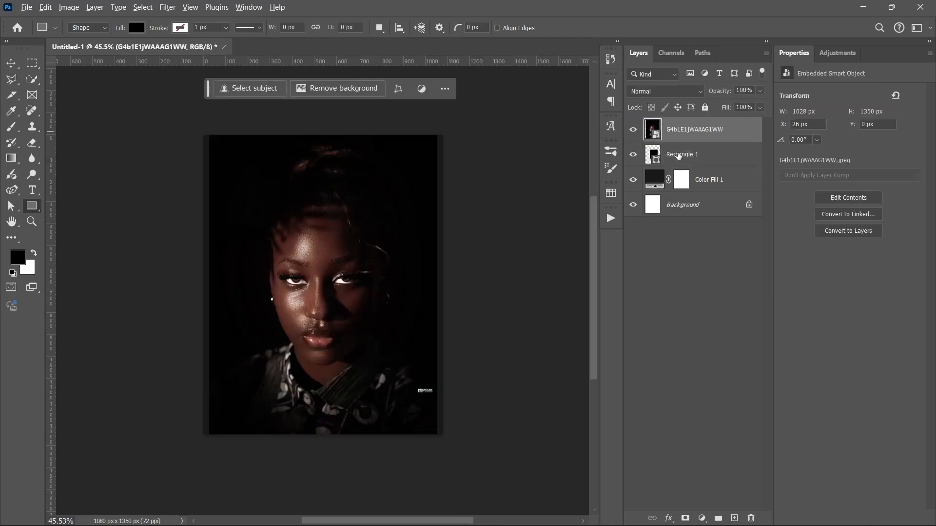
left_click(685, 142, "alt")
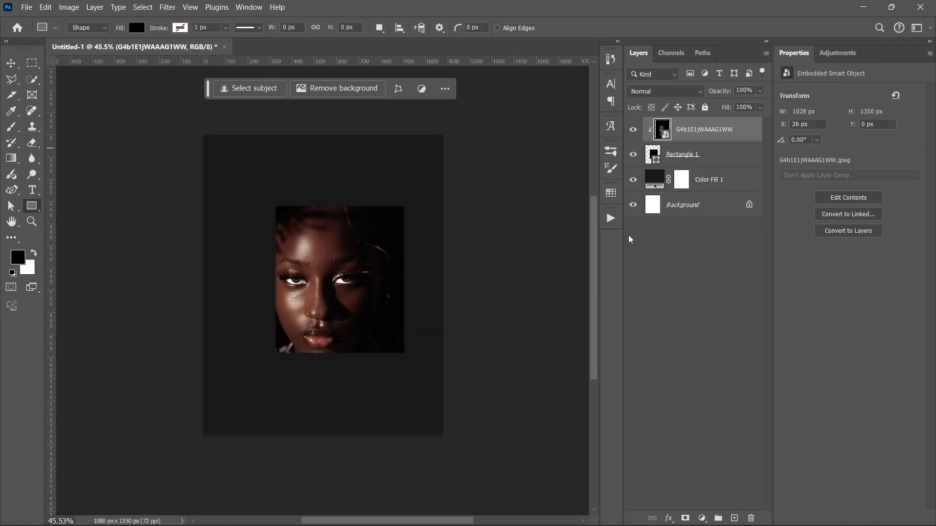
- Scale the clipped portrait to about 86% and position it so the eyes sit along the rectangle's top edge
key("v")
key("ctrl+t")
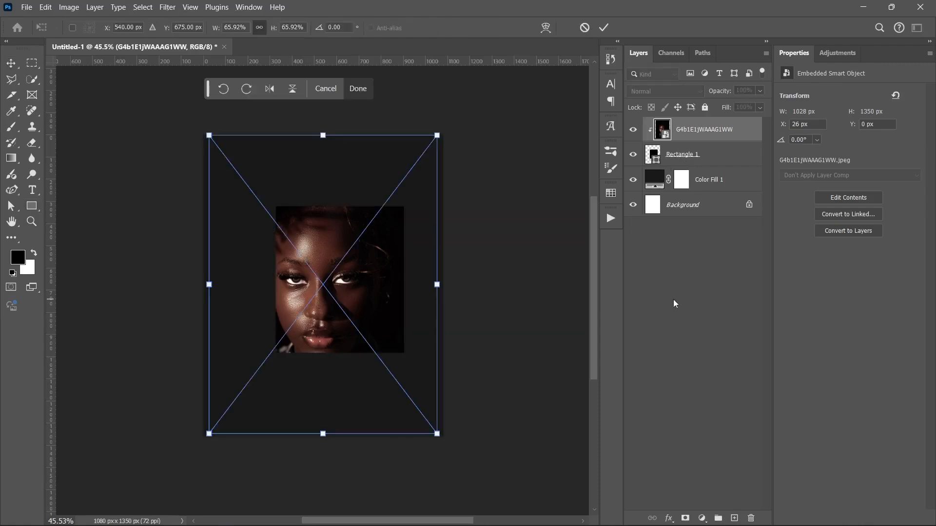
left_click_drag(402, 347, 400, 315)
left_click_drag(324, 406, 323, 447)
left_click_drag(323, 384, 327, 331)
left_click_drag(455, 394, 485, 434)
left_click_drag(398, 350, 382, 325)
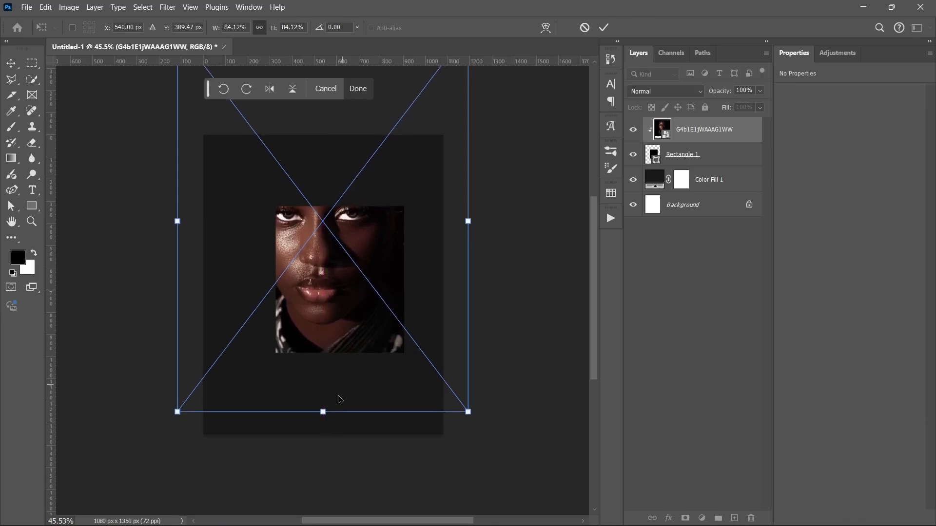
left_click_drag(323, 412, 325, 461)
left_click_drag(335, 370, 335, 355)
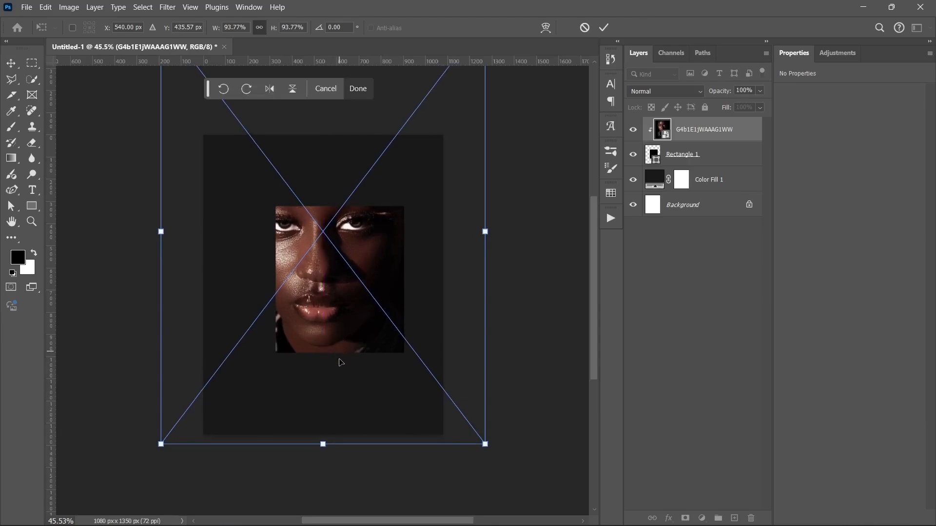
left_click_drag(322, 445, 323, 409)
left_click_drag(340, 336, 339, 345)
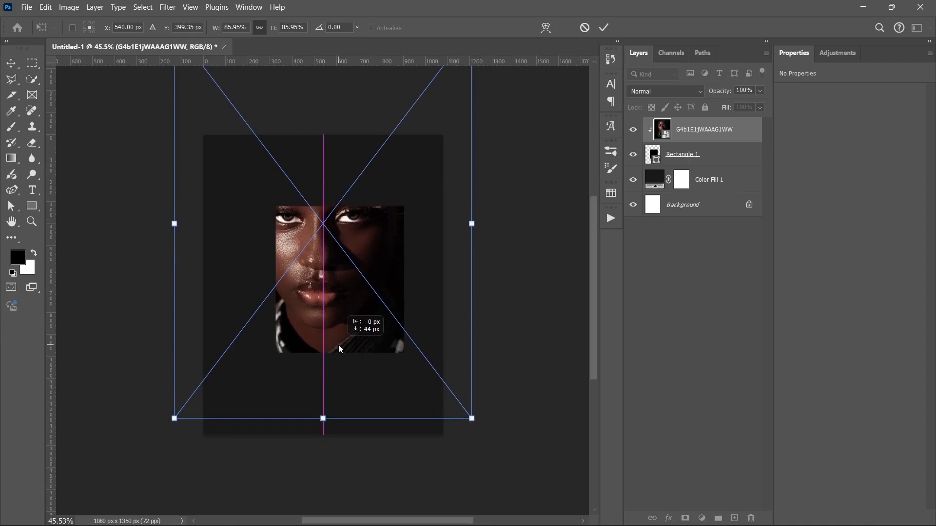
left_click_drag(339, 346, 330, 323)
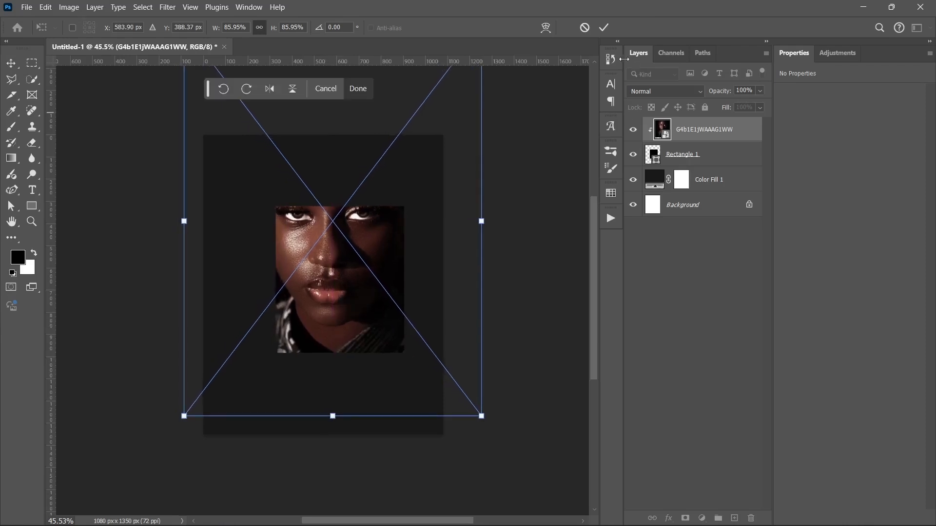
left_click(604, 27)
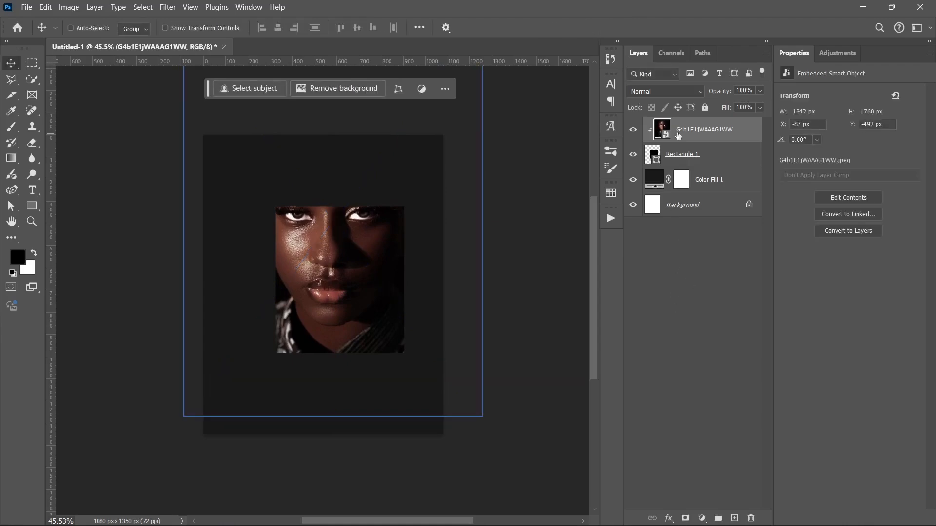
- Add a stroke effect to the portrait's frame rectangle, using a solid white color fill instead of the gradient
left_click(704, 155)
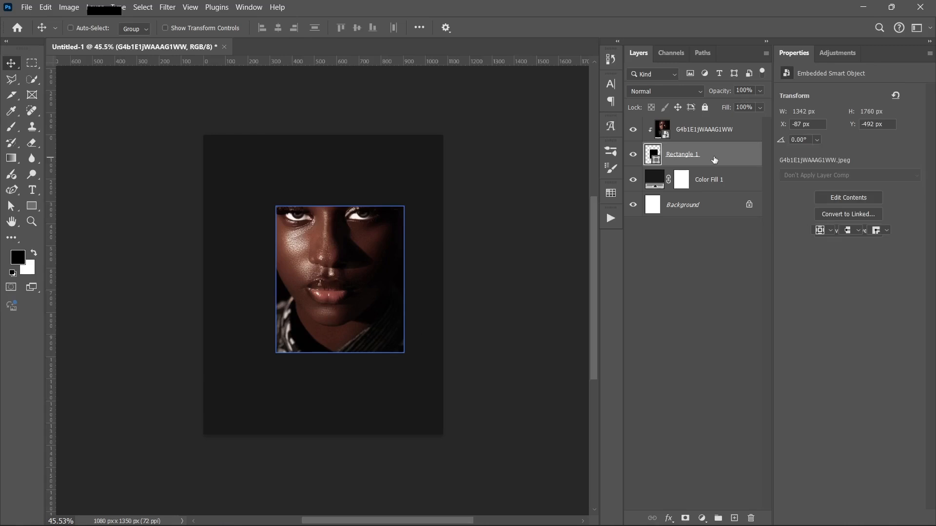
right_click(711, 157)
left_click(710, 156)
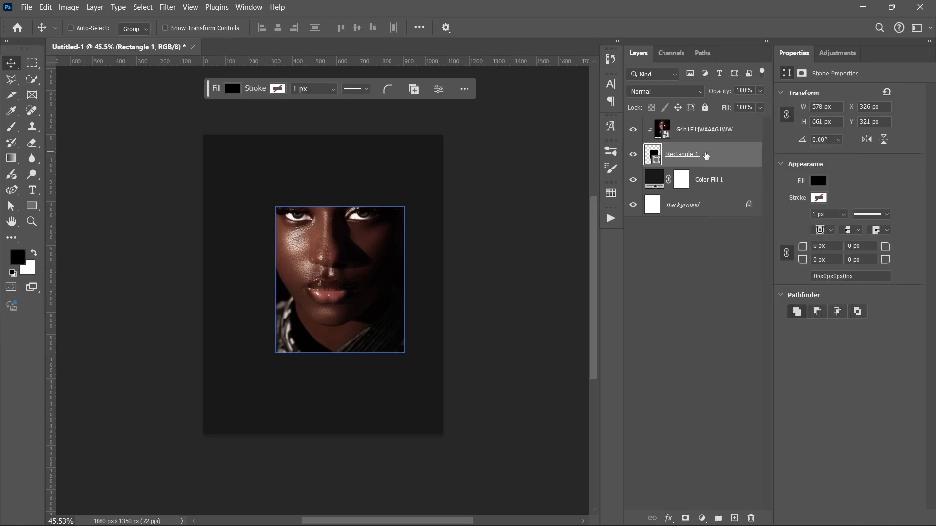
double_click(710, 157)
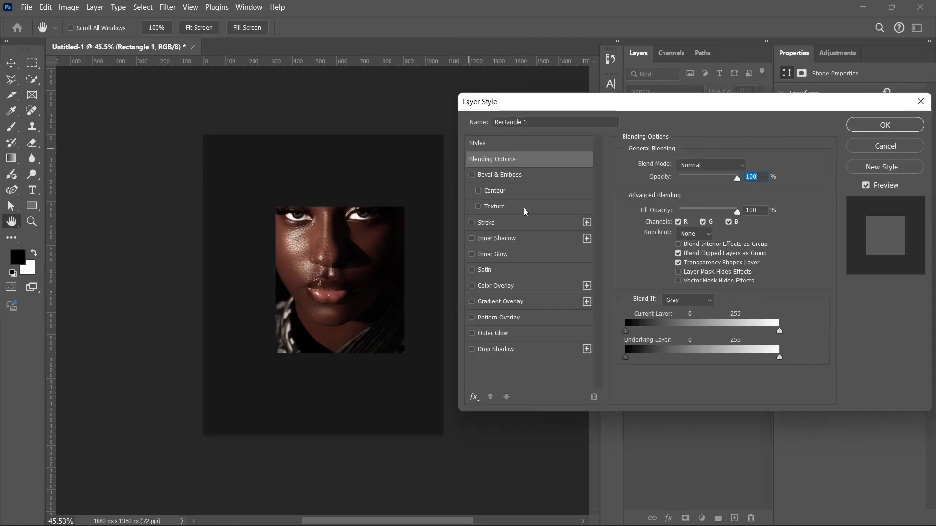
left_click(493, 225)
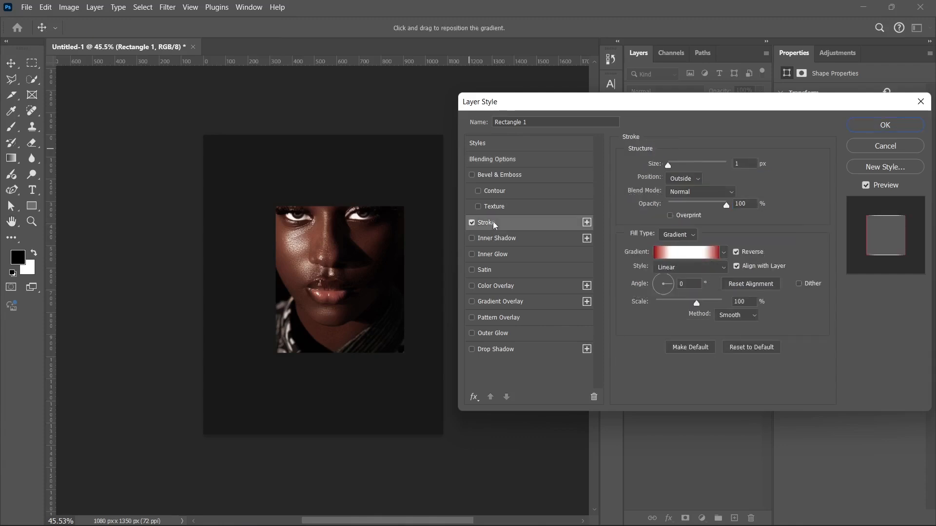
left_click(688, 236)
left_click(668, 246)
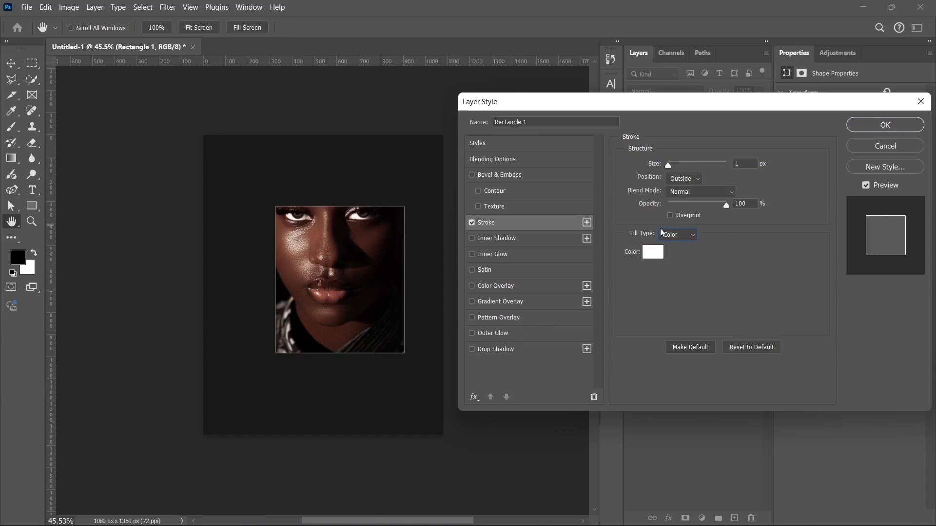
- Set the frame's stroke to 5 px, Inside position, Dissolve blend mode and about 96% opacity, and apply the layer style
left_click(684, 196)
left_click(680, 195)
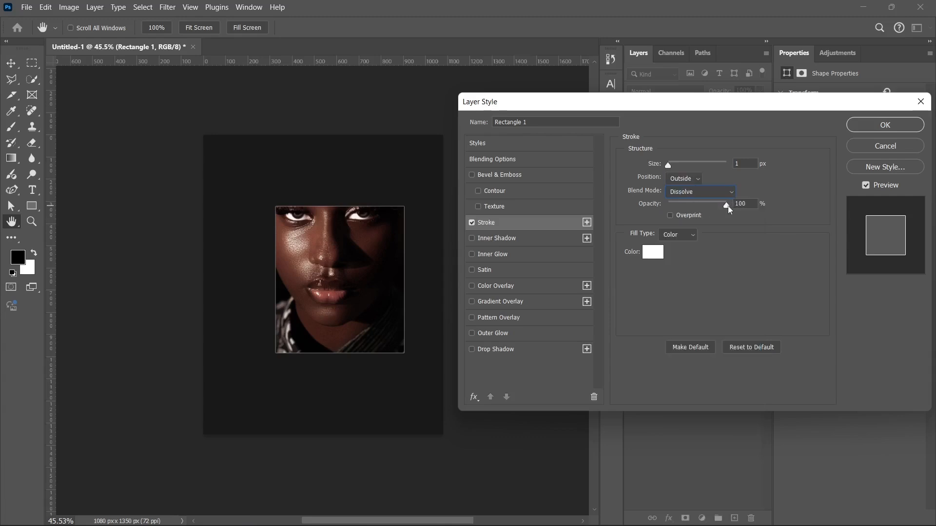
left_click_drag(727, 206, 723, 205)
left_click_drag(667, 165, 673, 165)
left_click(679, 179)
left_click(674, 197)
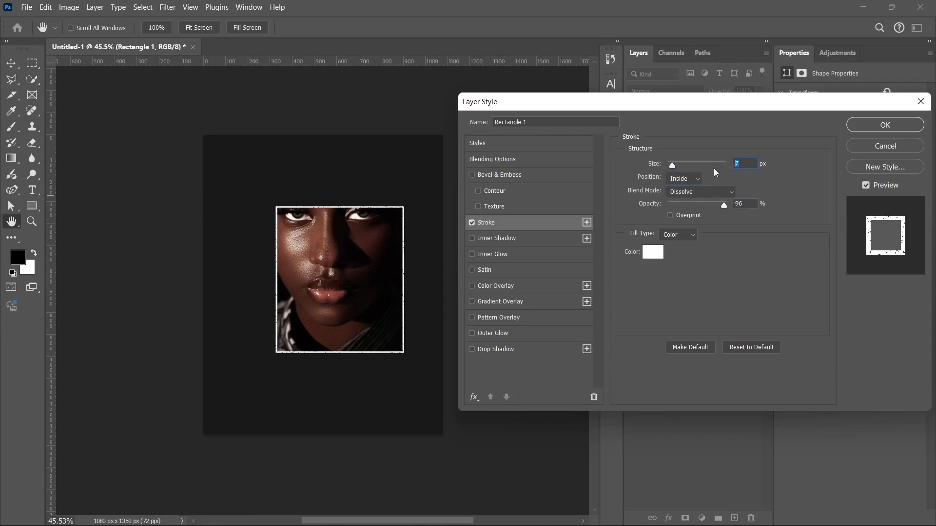
type("5")
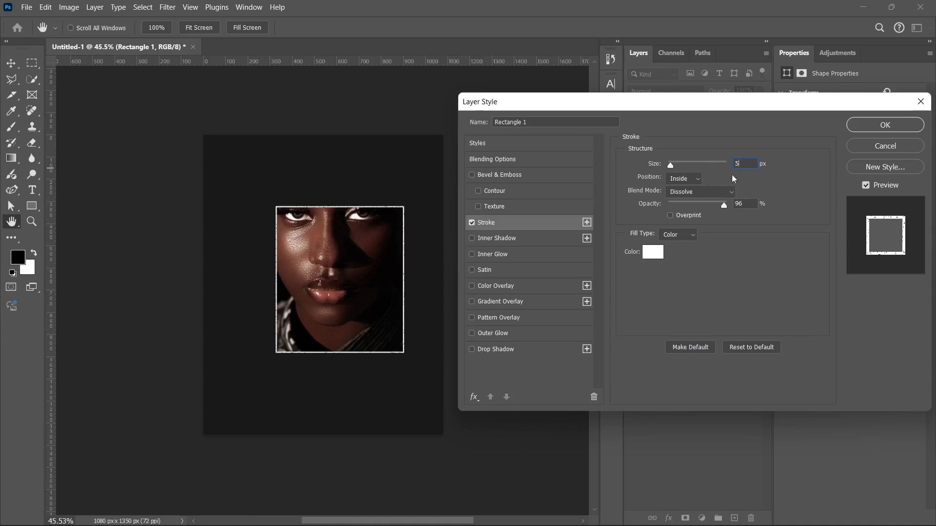
left_click(718, 206)
left_click(723, 208)
left_click(870, 129)
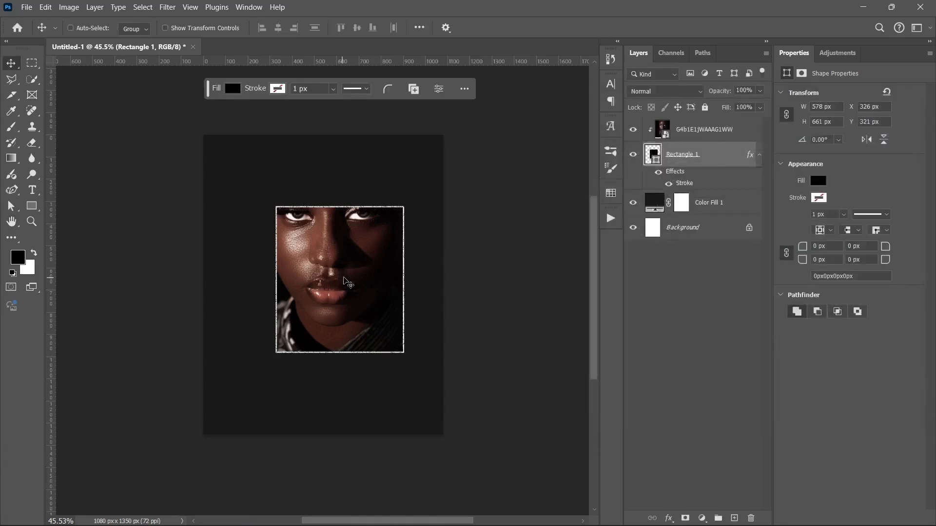
- Collapse the rectangle's effects list and add a clipped Threshold adjustment above the portrait photo
scroll(343, 277, "up", 1)
scroll(348, 282, "up", 1)
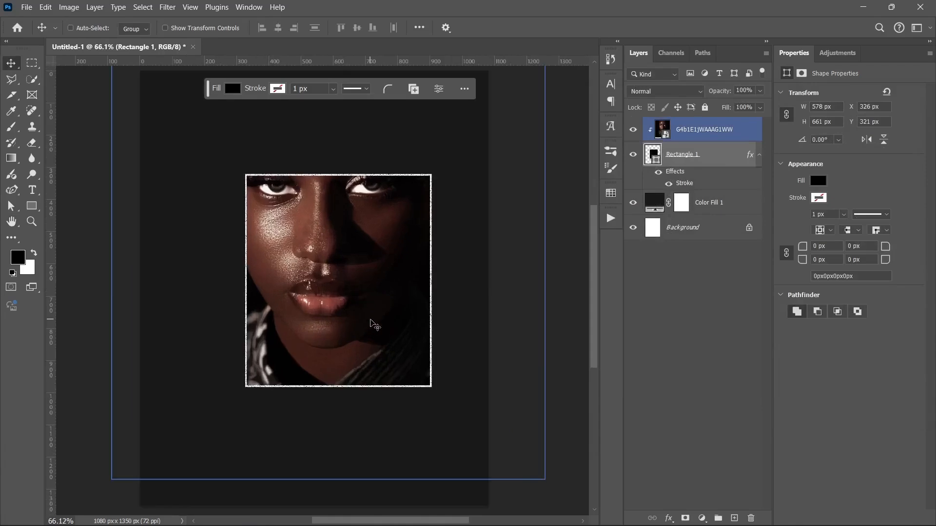
left_click(759, 155)
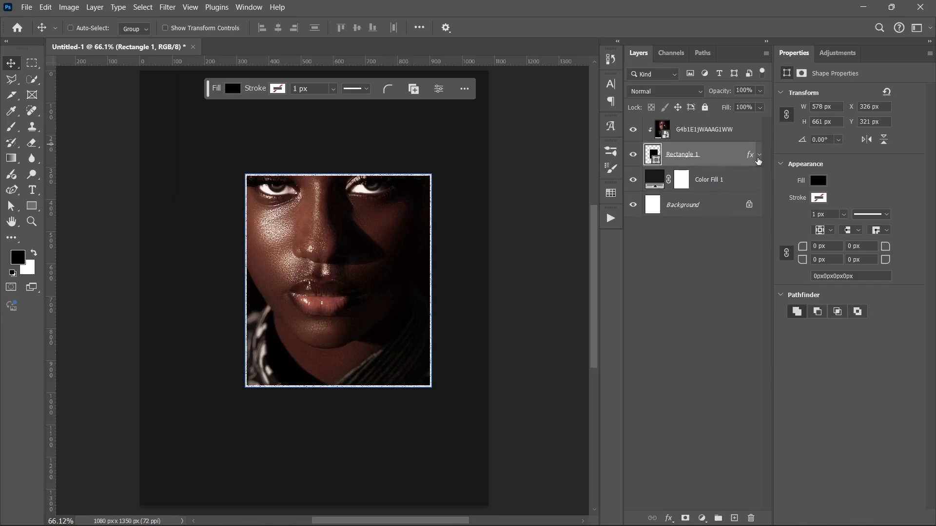
left_click(716, 130)
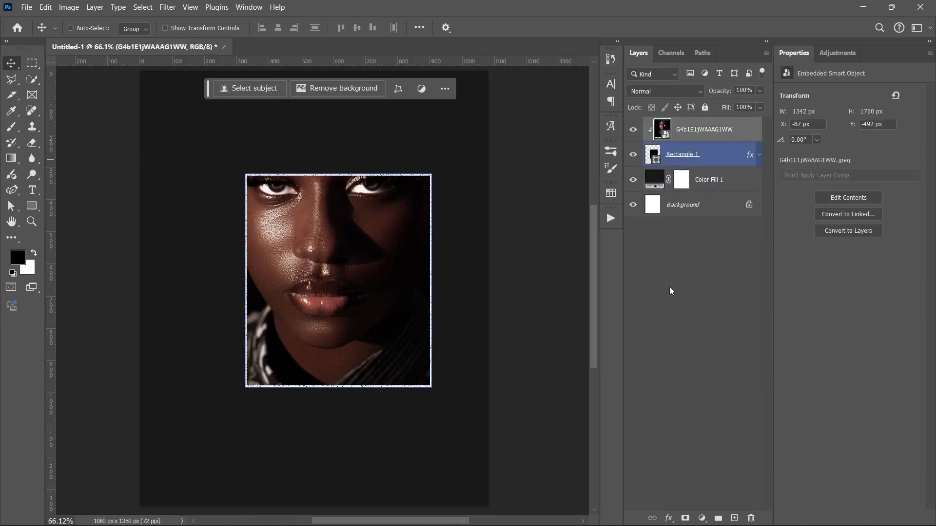
left_click(702, 518)
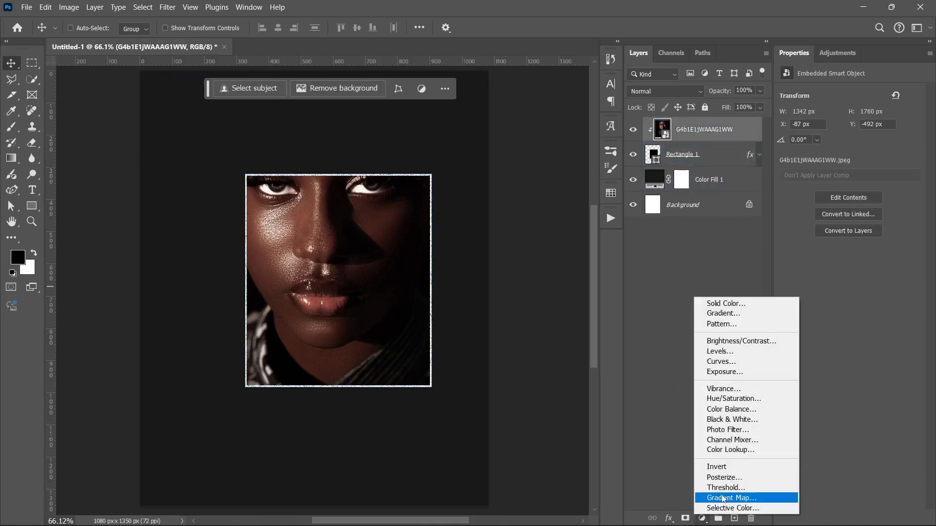
left_click(719, 488)
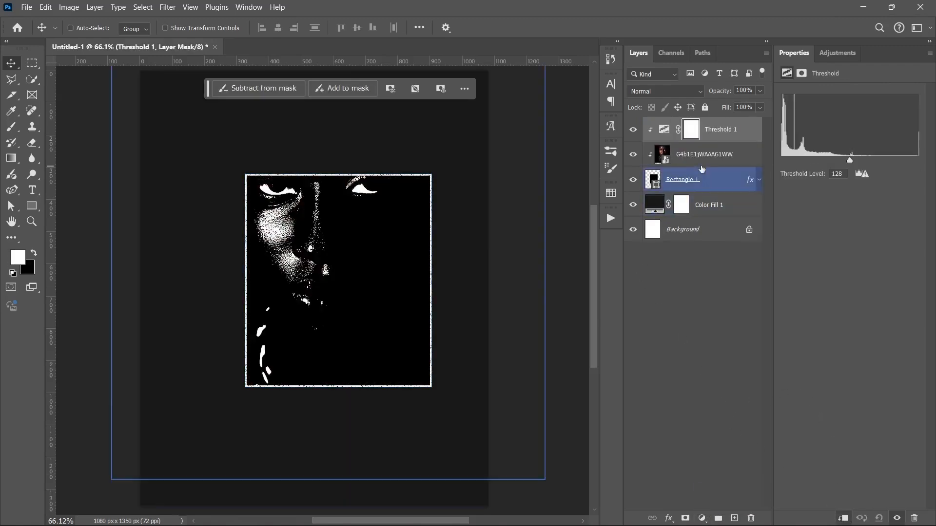
- Convert the Threshold adjustment and the portrait photo together into one smart object
left_click(725, 157, "ctrl")
right_click(726, 157)
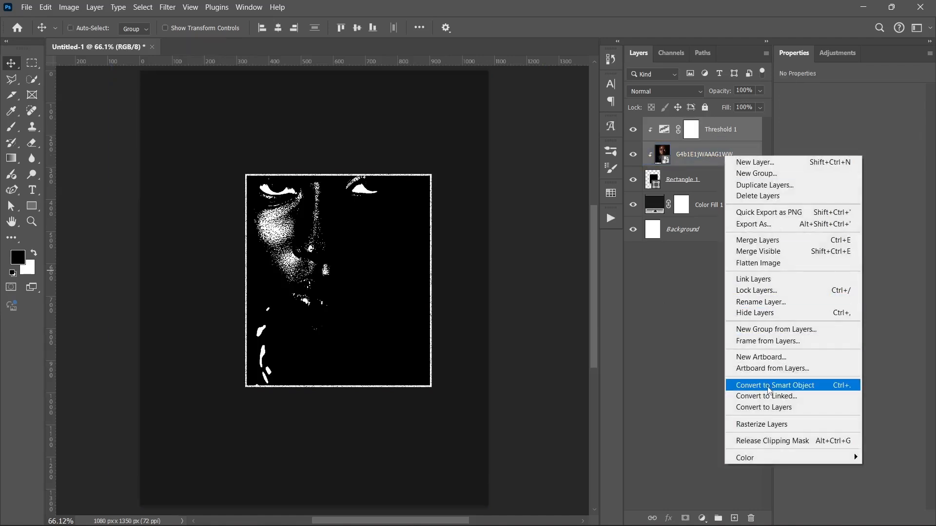
left_click(769, 390)
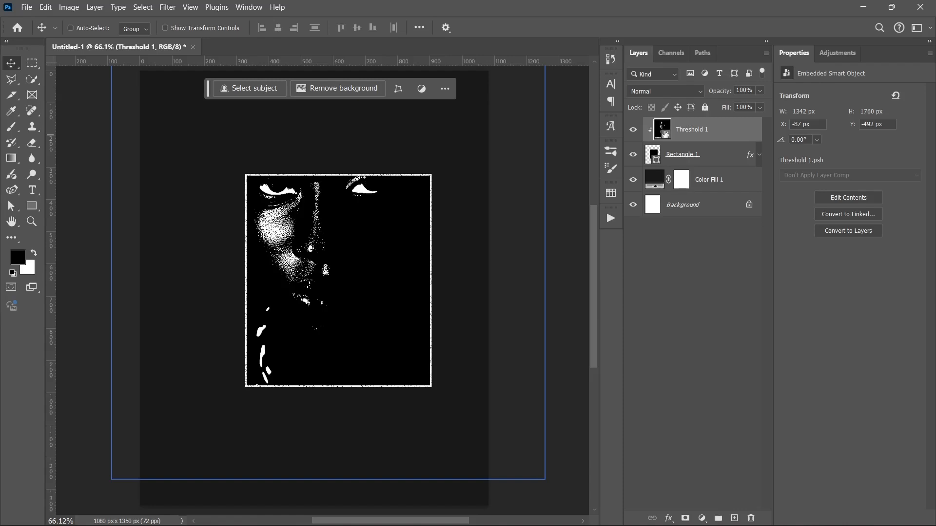
- Open the Threshold 1 smart object and apply 16% uniform, monochromatic Add Noise to the portrait photo inside it
double_click(663, 130)
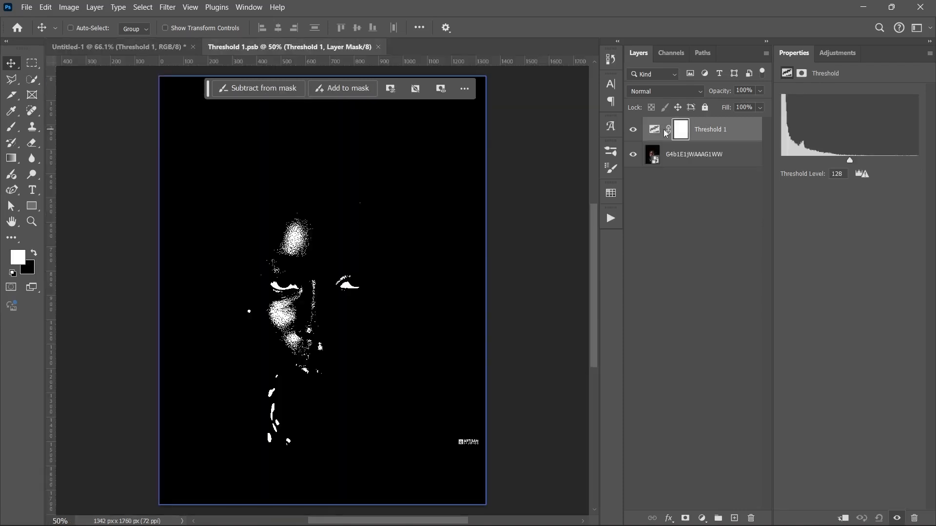
left_click(651, 156)
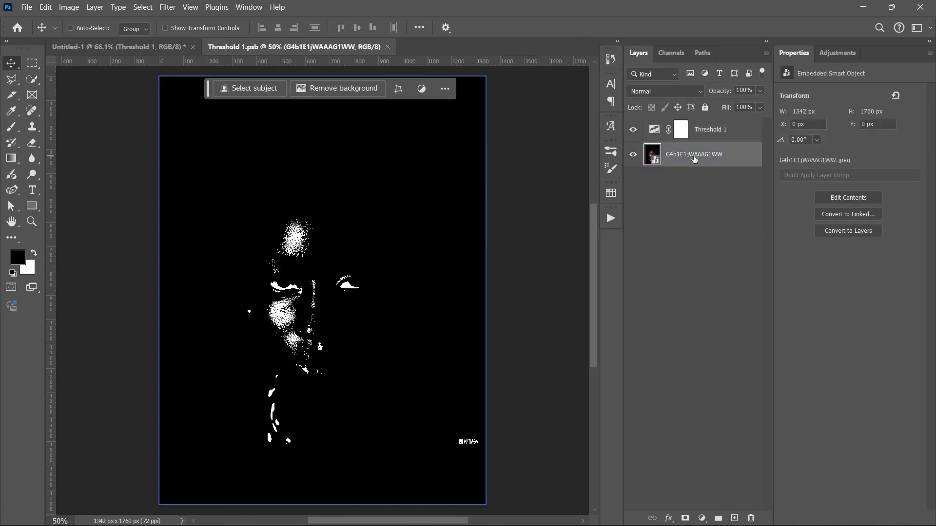
left_click(167, 7)
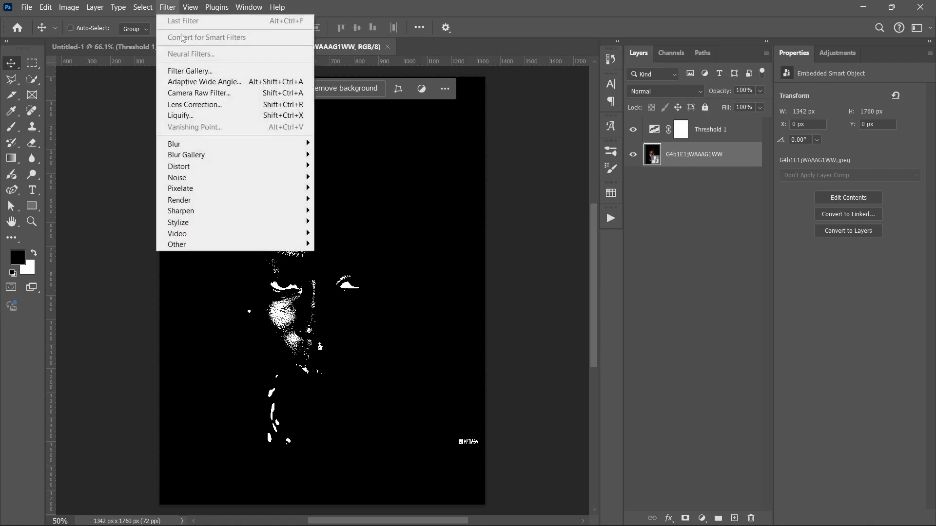
mouse_move(194, 177)
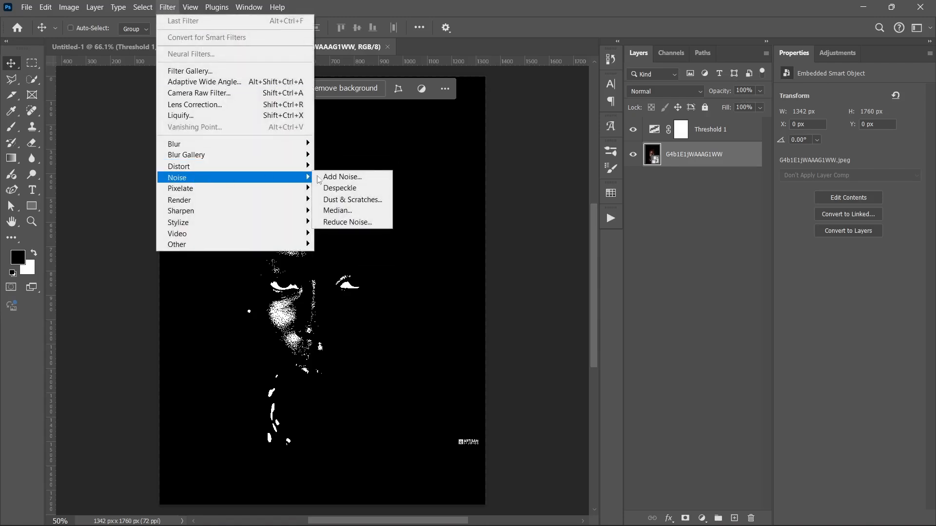
left_click(334, 179)
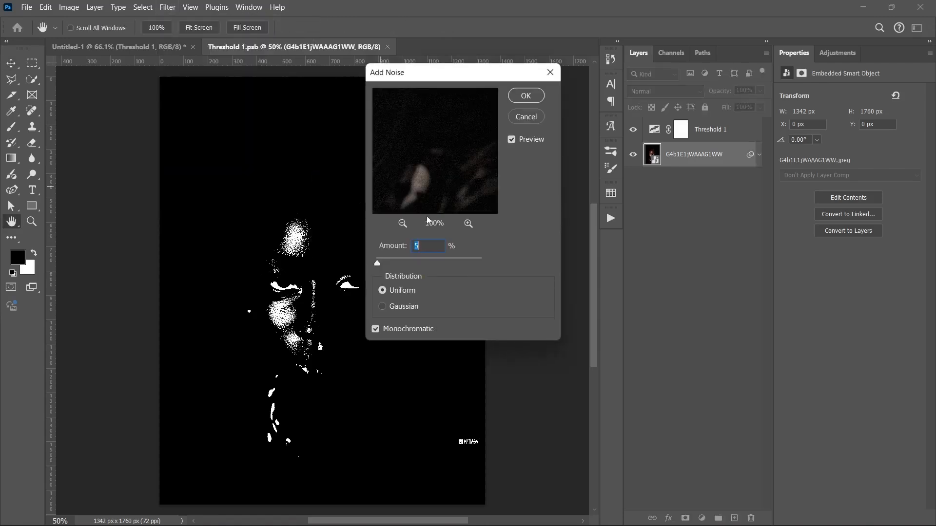
type("16")
left_click(526, 96)
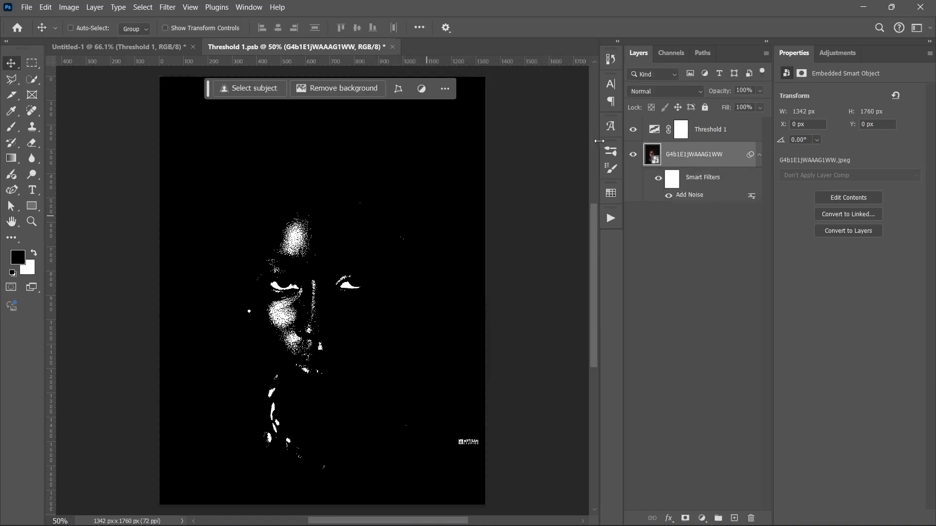
- Lower the Threshold level to 56, then save and close the smart object
left_click(658, 129)
left_click_drag(849, 161, 811, 167)
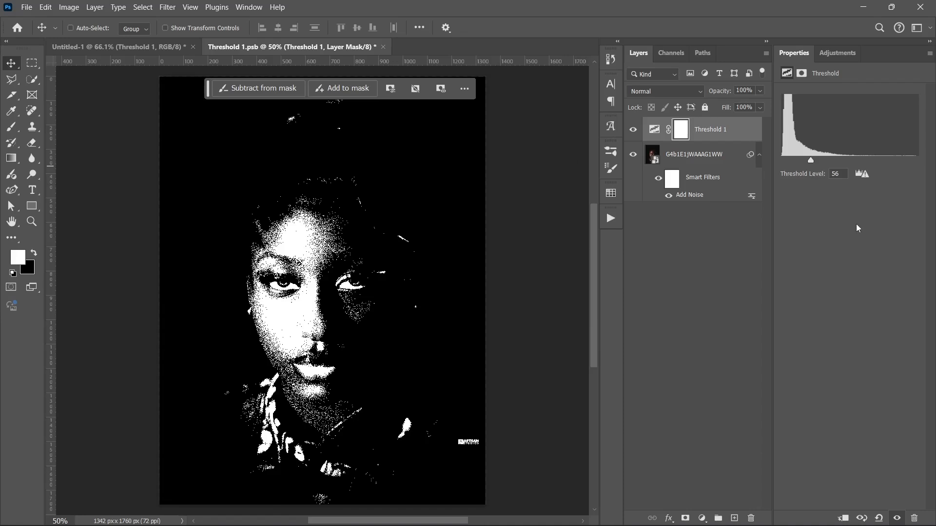
left_click(689, 279)
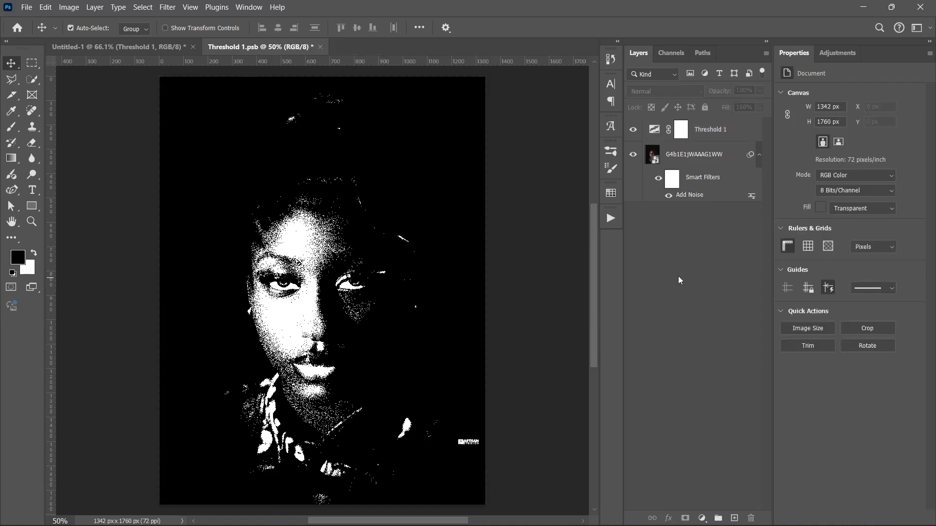
key("ctrl+s")
left_click(315, 47)
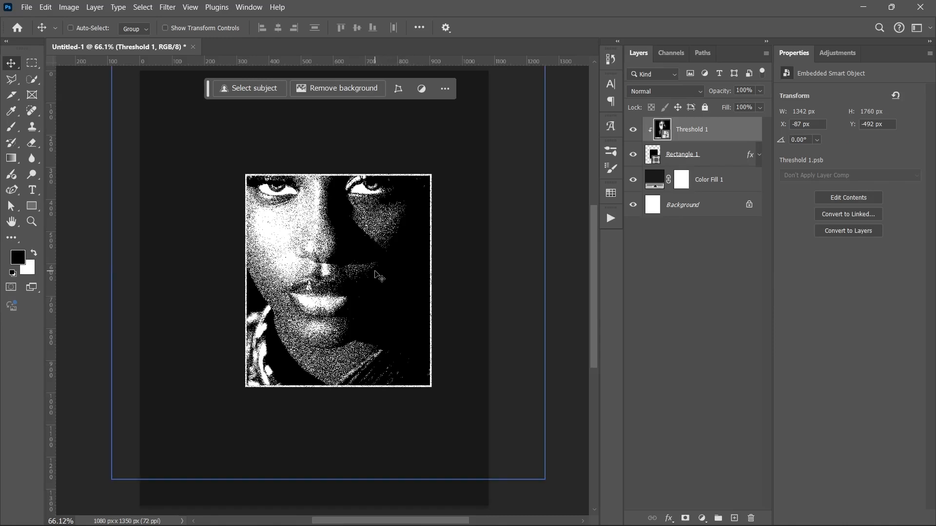
- Group the portrait smart object with its frame rectangle and name the group NAIN
scroll(374, 271, "down", 2)
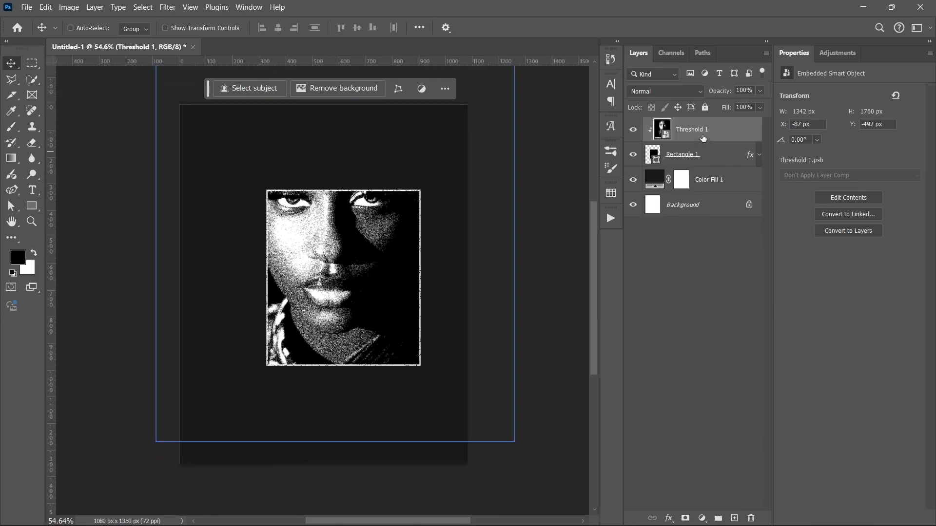
left_click(712, 157, "shift")
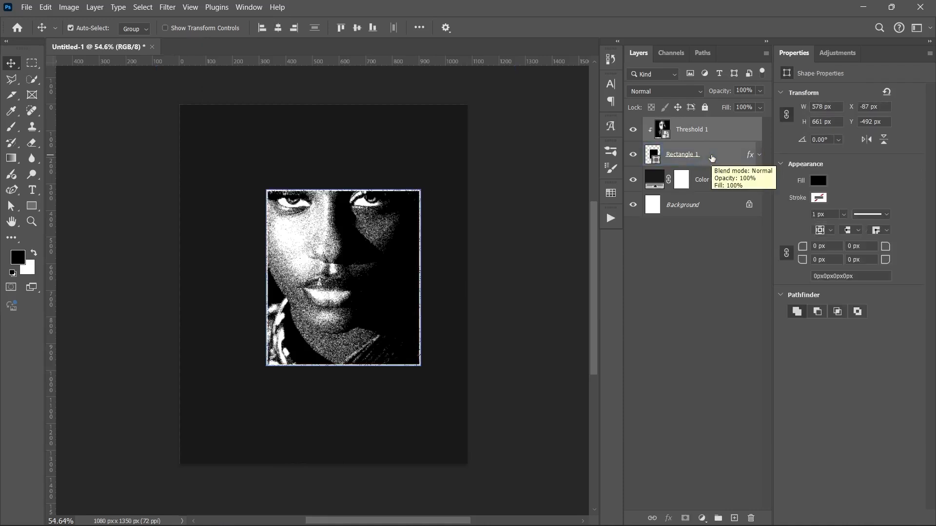
key("ctrl+g")
double_click(678, 126)
type("NAN")
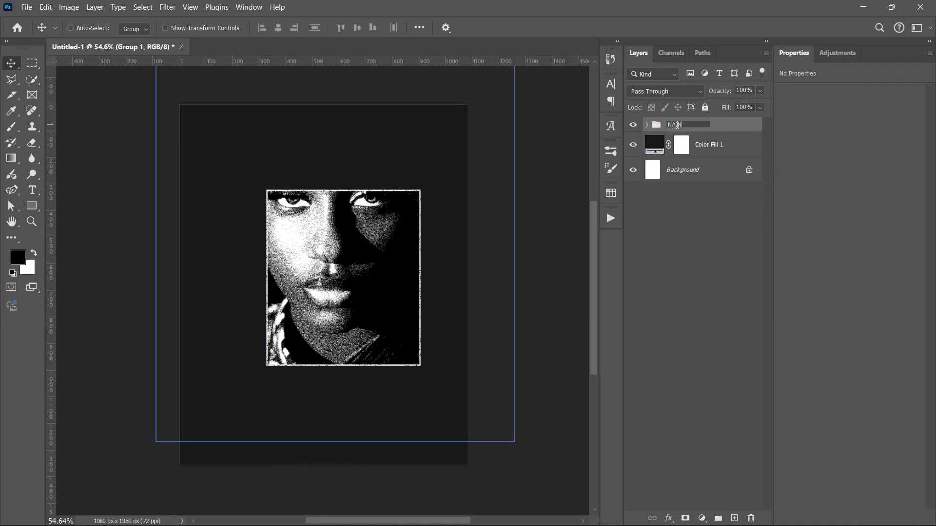
key("Return")
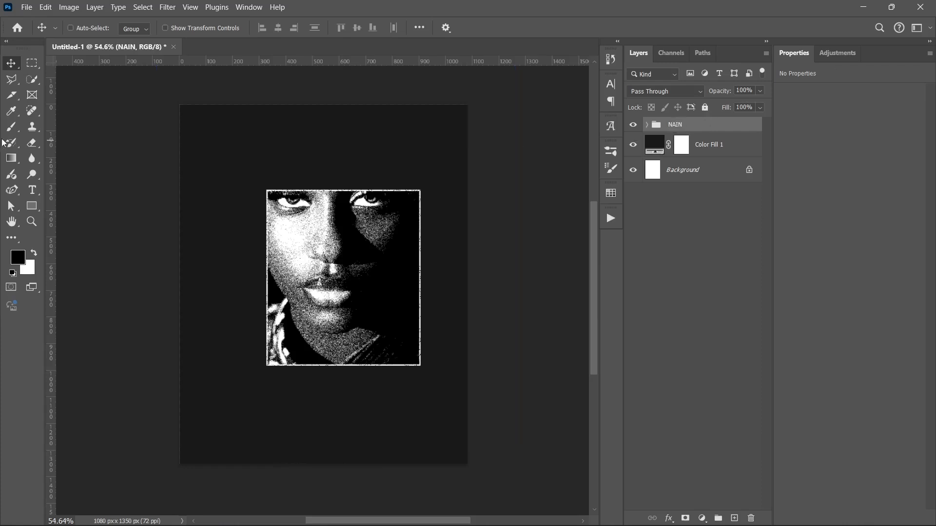
- Draw a black rectangle across the eyes, overlapping the frame's upper-left edge, and resize it to about 571 × 173 px
left_click(32, 205)
left_click_drag(231, 164, 401, 214)
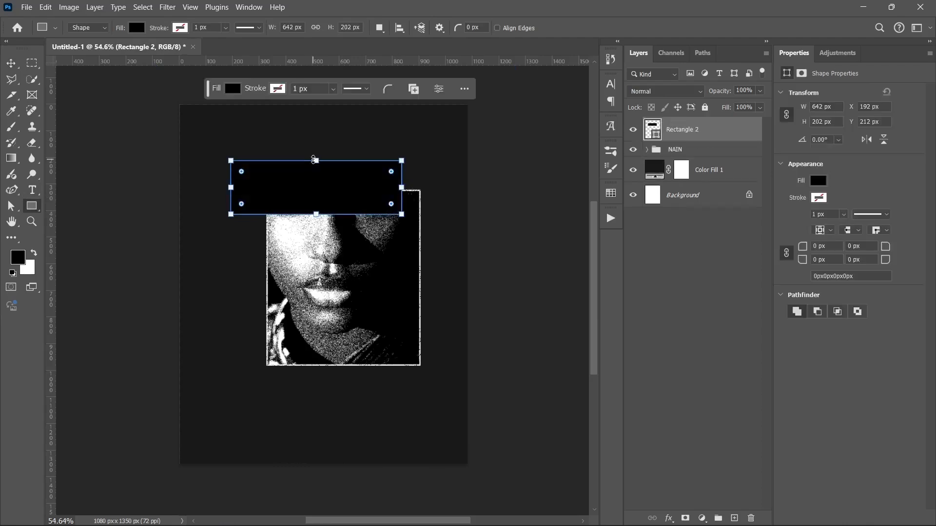
left_click_drag(313, 160, 315, 168)
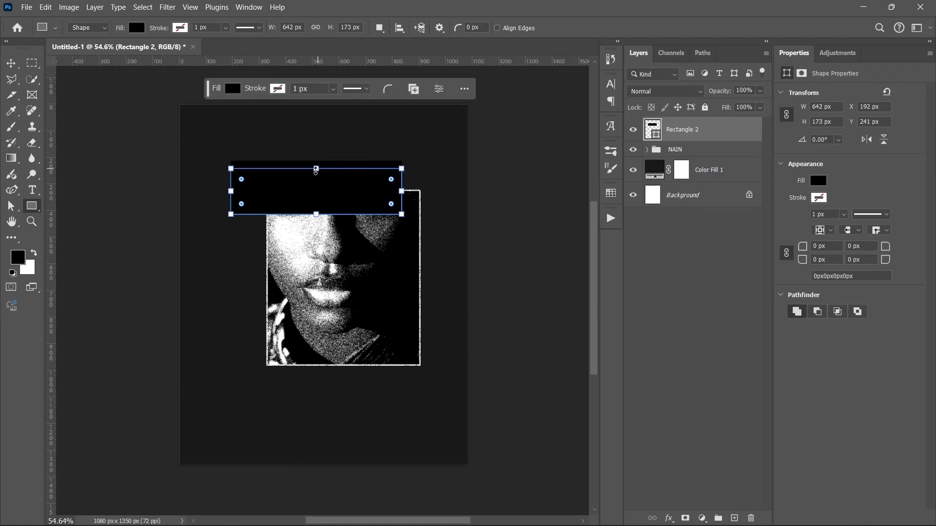
left_click_drag(231, 192, 249, 192)
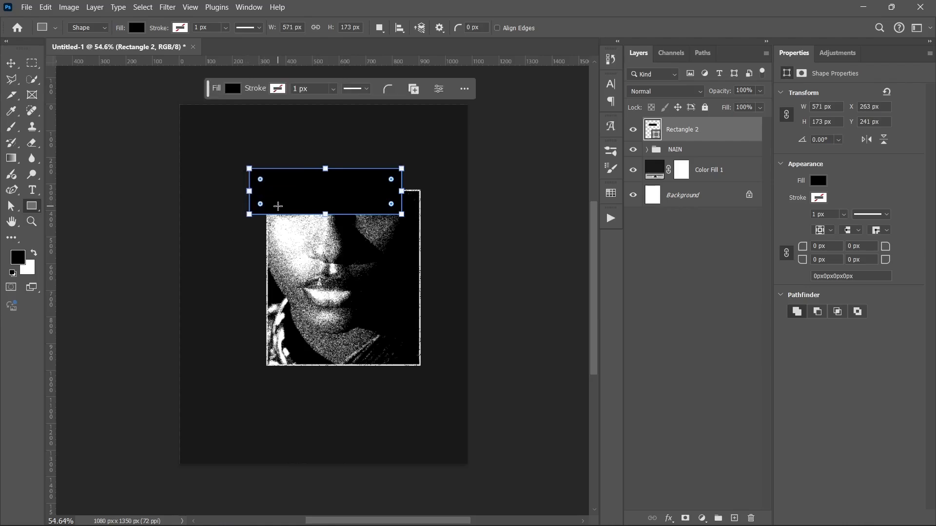
key("v")
- Duplicate the Threshold 1 portrait from the NAIN group above the eye rectangle and clip the copy to it
left_click(702, 150)
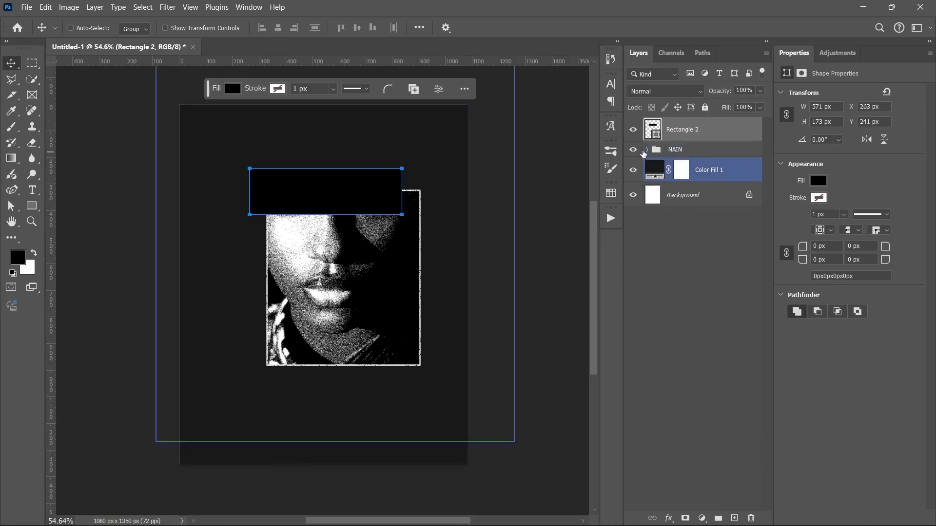
left_click(647, 149)
left_click(677, 168)
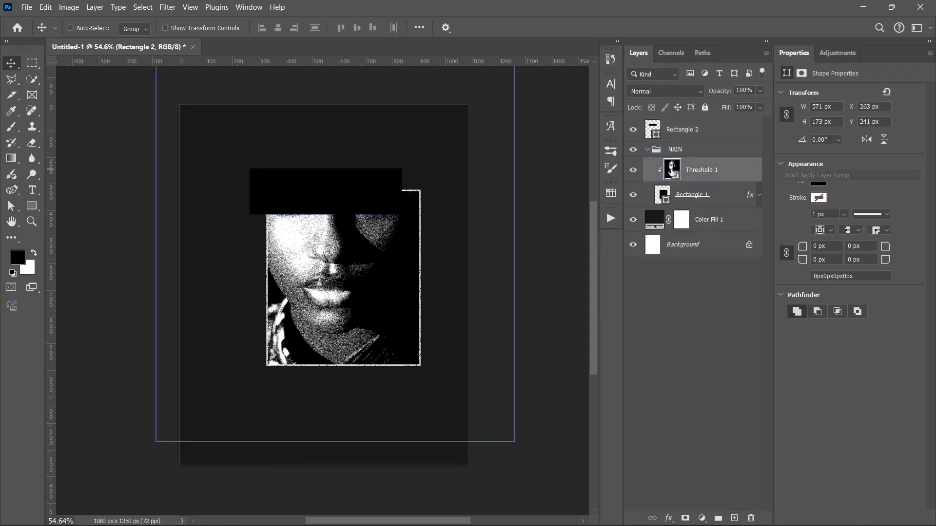
left_click_drag(673, 172, 674, 126)
left_click(691, 142, "alt")
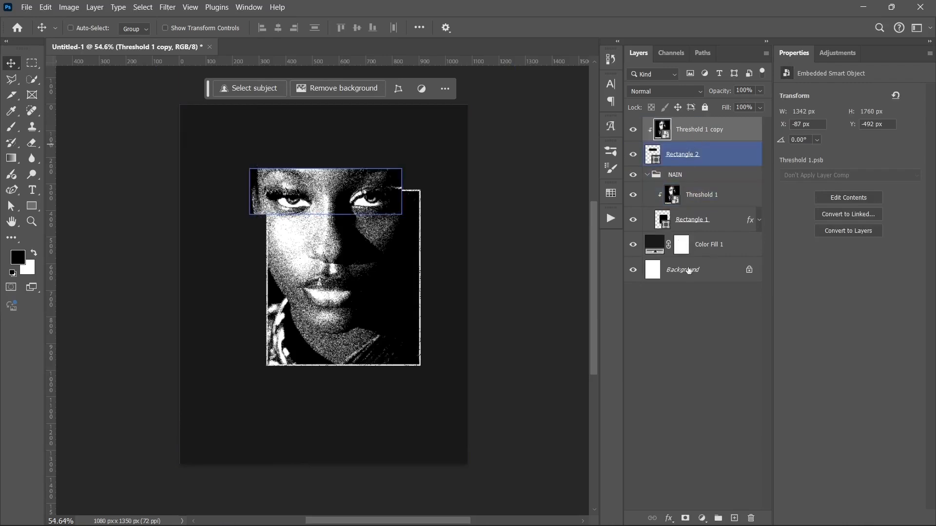
- Collapse the NAIN group and shrink the eye rectangle from its upper and left edges to about 547 × 127 px
left_click(680, 329)
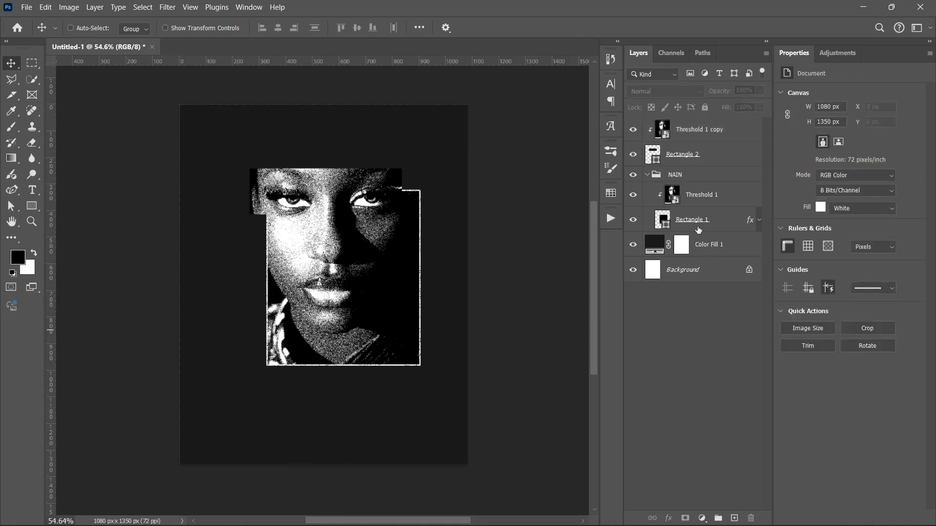
left_click(647, 175)
left_click(693, 154)
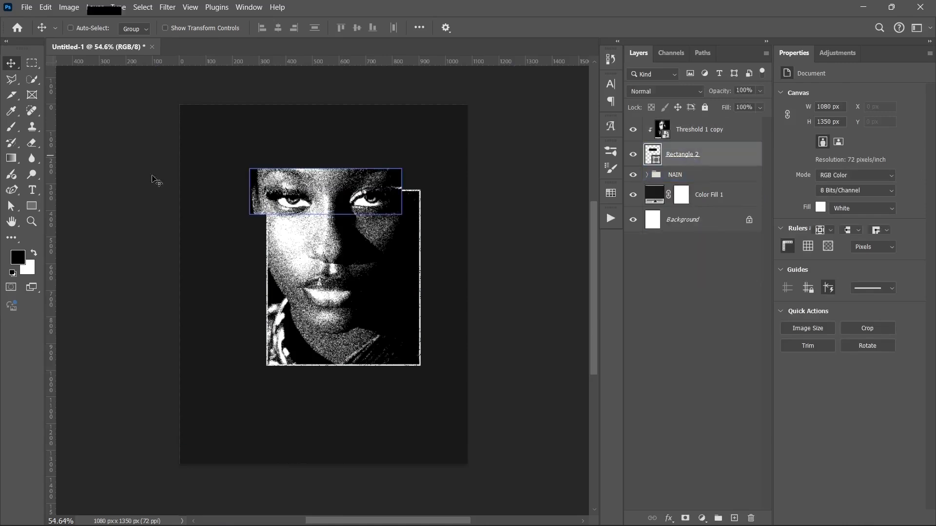
key("u")
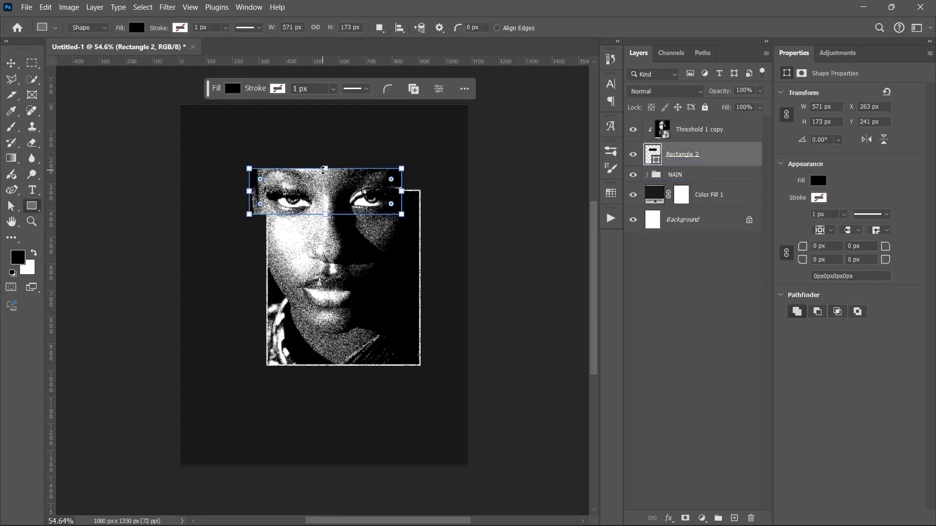
left_click_drag(324, 170, 325, 181)
left_click_drag(249, 199, 262, 198)
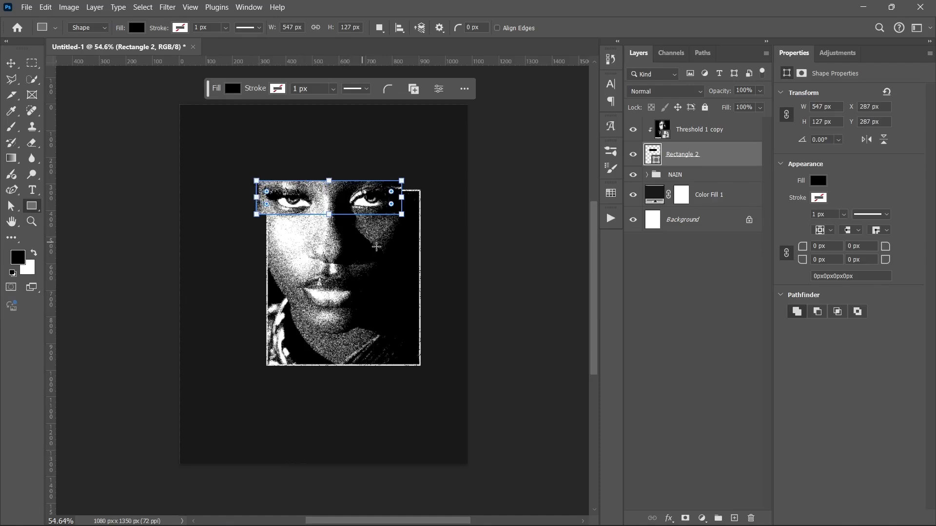
key("v")
left_click(691, 270)
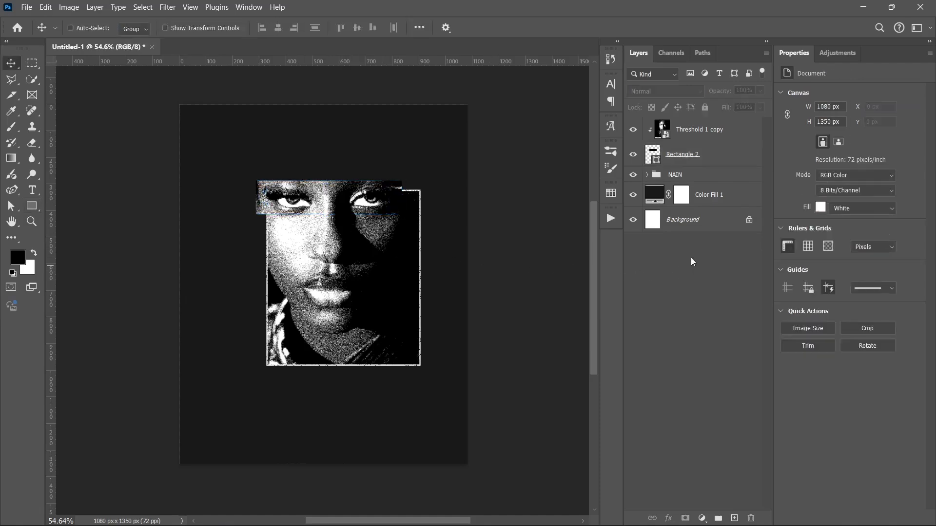
- Add a Gradient Map adjustment above the Threshold 1 copy and clip it to the layers below
left_click(707, 128)
mouse_move(730, 524)
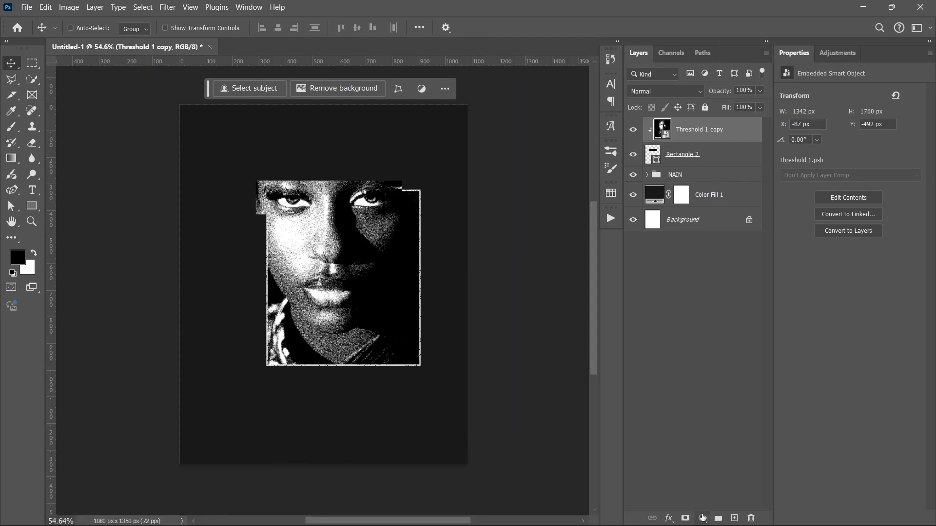
left_click(703, 519)
left_click(715, 500)
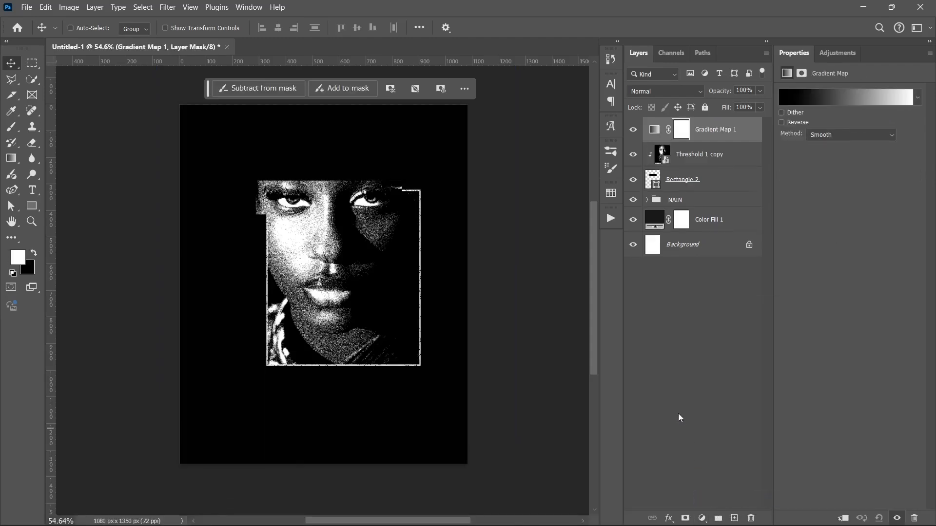
left_click(843, 518)
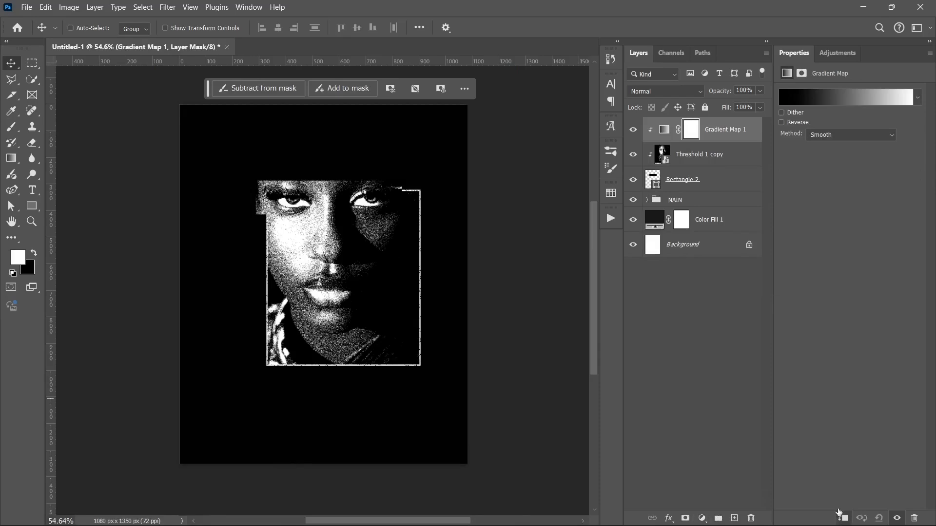
- Apply the dark grey-to-red gradient preset to the Gradient Map, keeping its stop colours #262626 and #ff3a3a
left_click(844, 100)
scroll(648, 170, "down", 3)
scroll(650, 166, "down", 5)
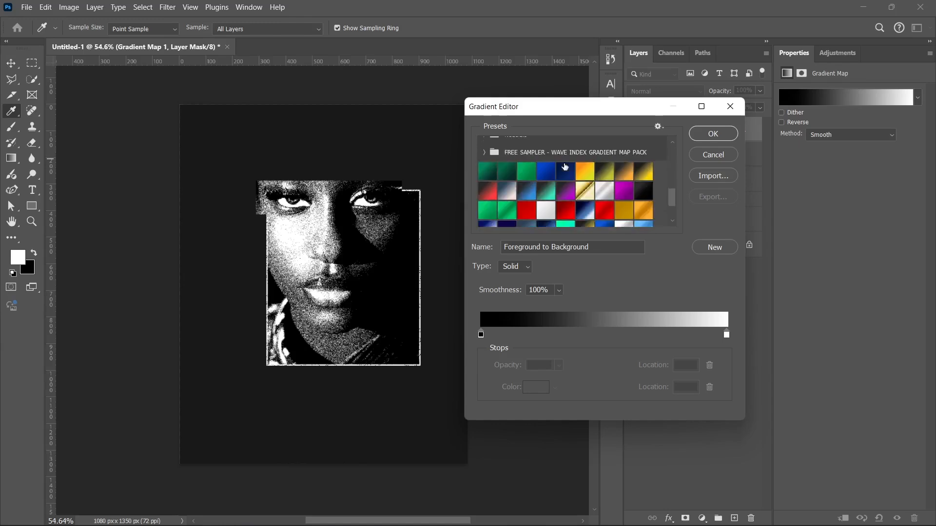
left_click(486, 184)
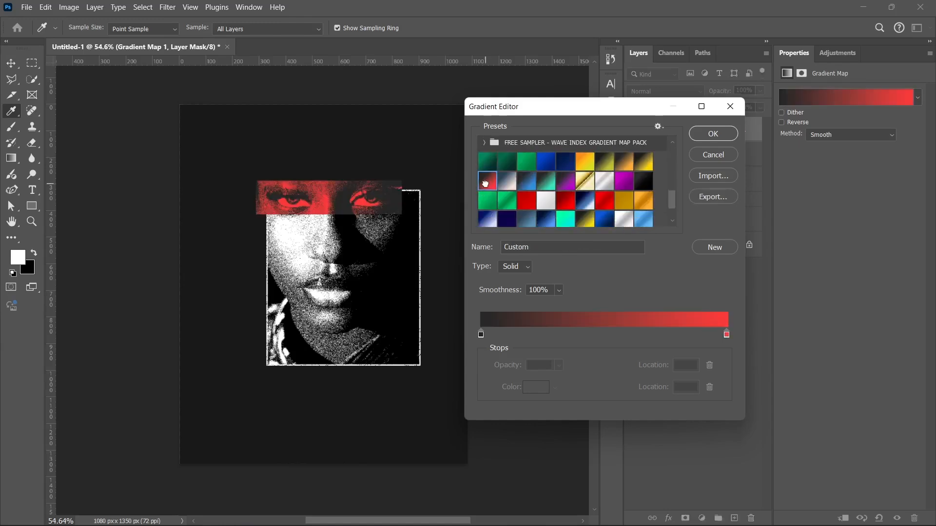
left_click(482, 335)
left_click(534, 387)
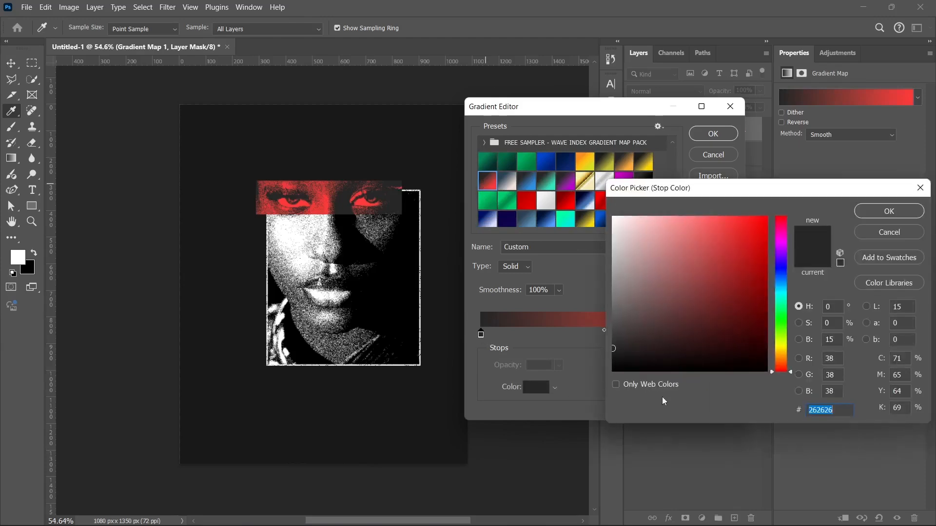
left_click(863, 233)
left_click(727, 336)
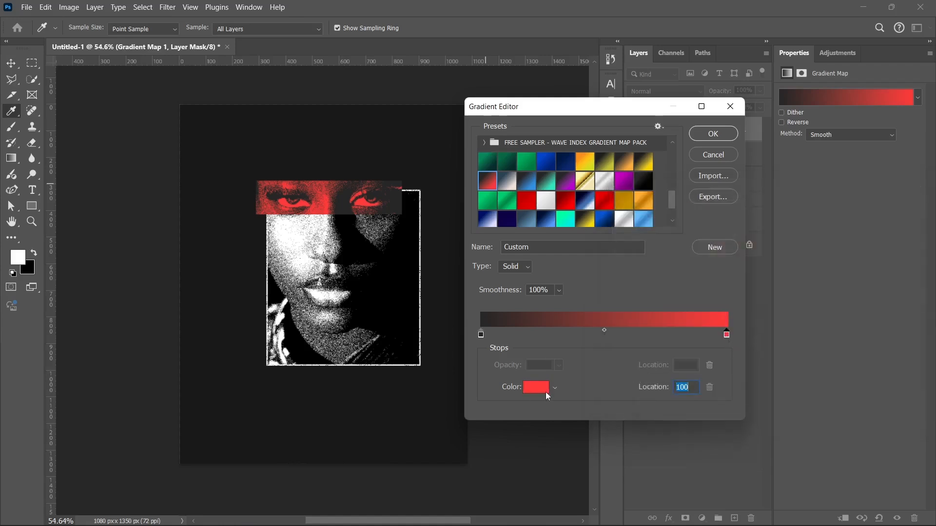
left_click(537, 388)
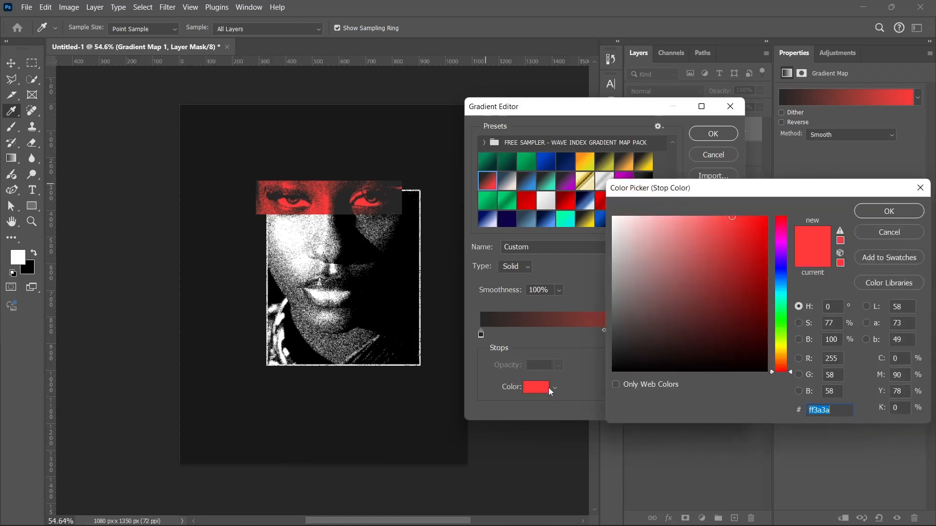
left_click(876, 235)
left_click(732, 137)
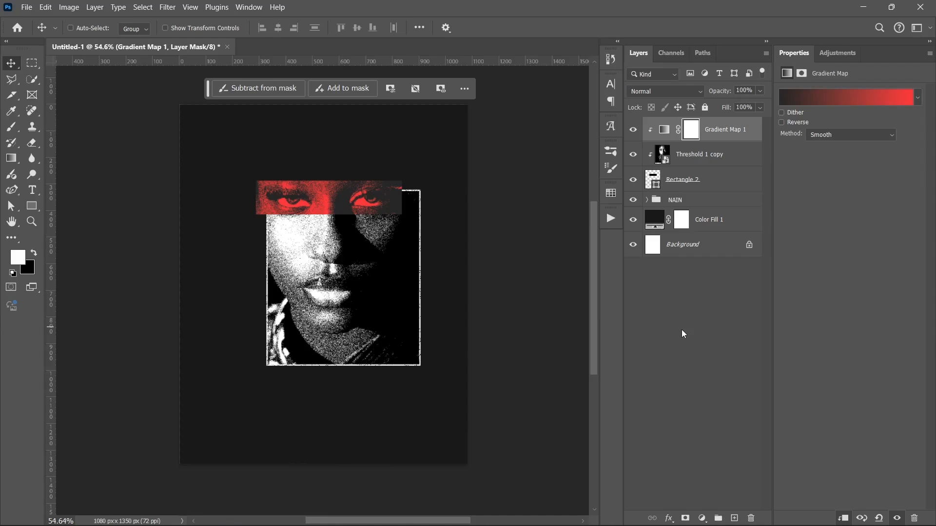
- Group the eye rectangle, its clipped portrait copy and the Gradient Map, and name the group EYES
left_click(683, 179)
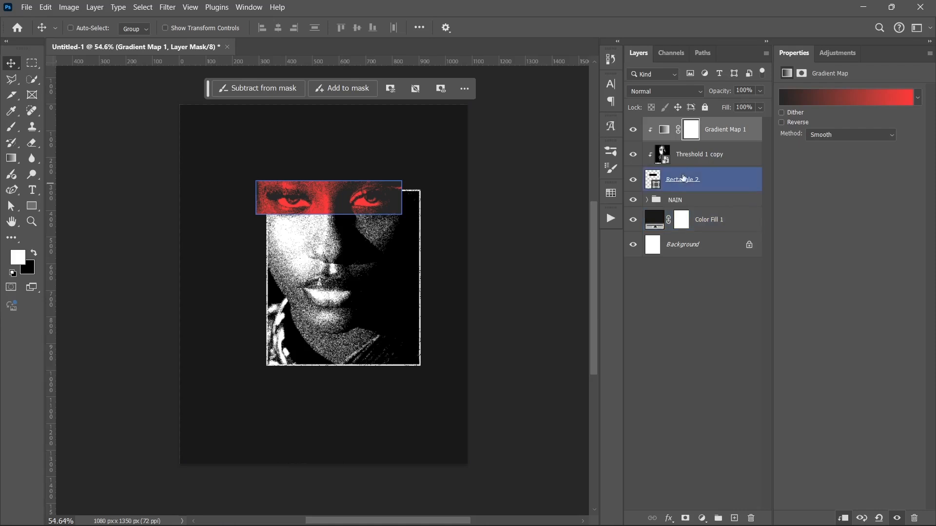
left_click(697, 180, "shift")
key("ctrl+g")
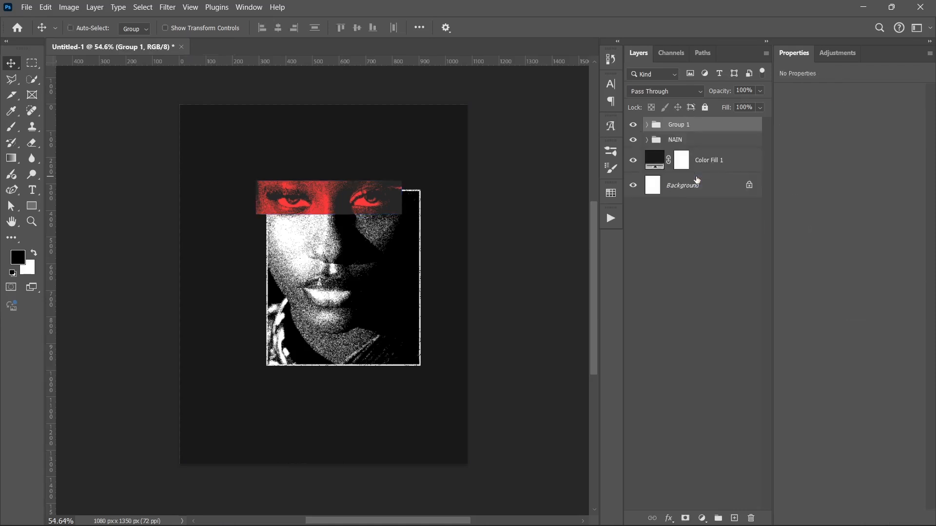
double_click(674, 125)
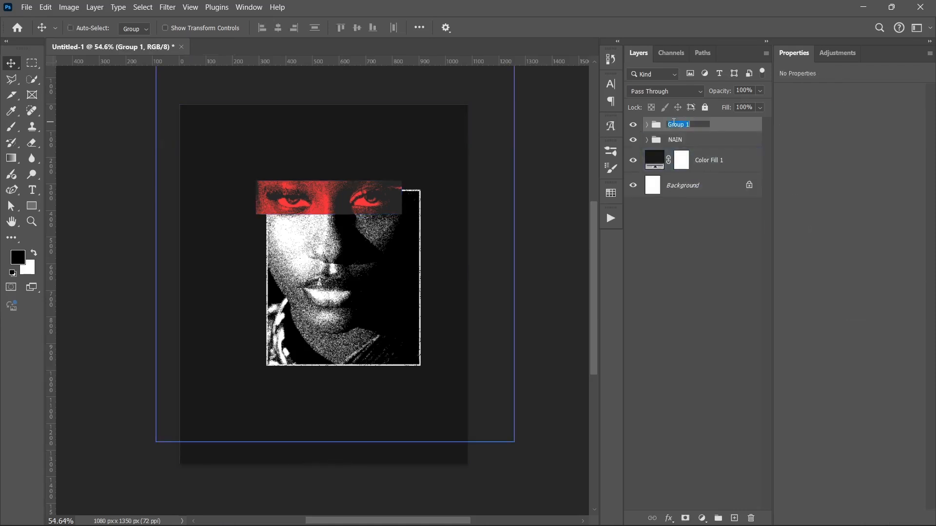
type("EYES")
key("Return")
left_click(667, 278)
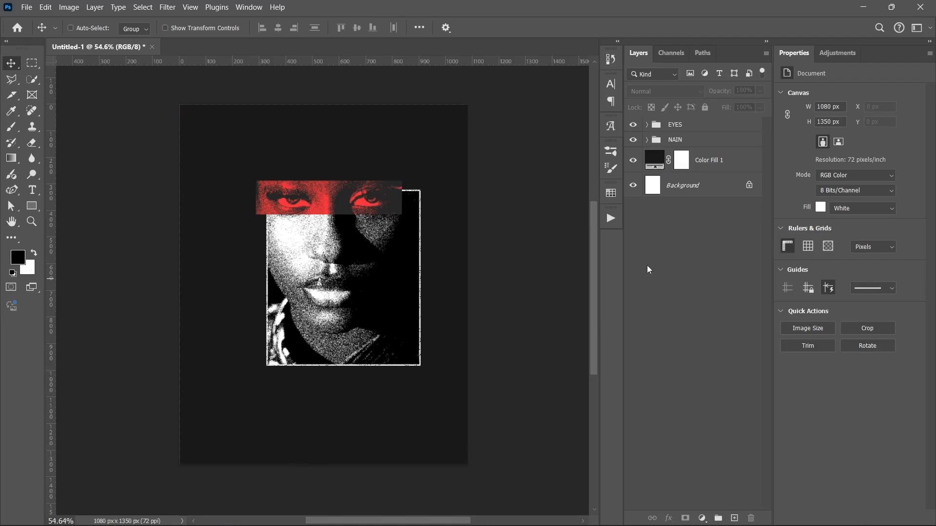
- Add the red text "Eyes" in 92 pt Ananda Regular just below the portrait's lower-left corner
left_click(33, 190)
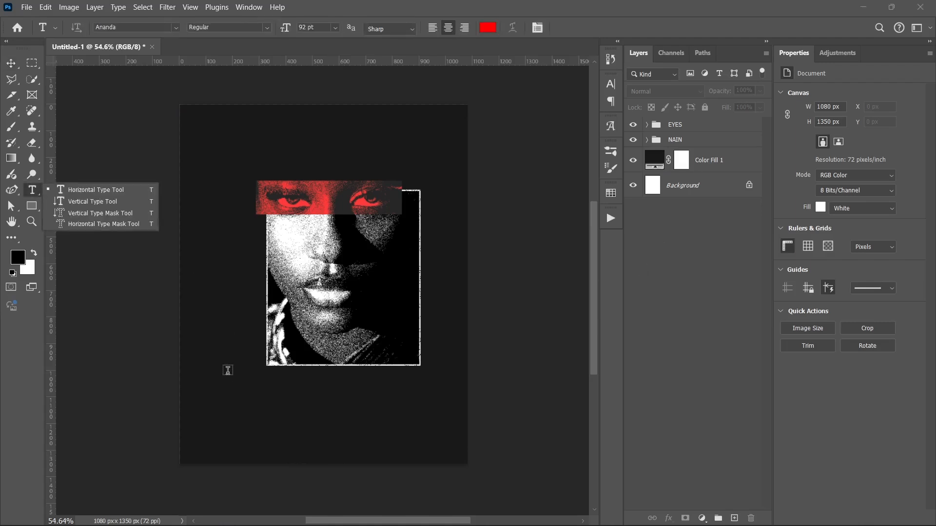
left_click(230, 386)
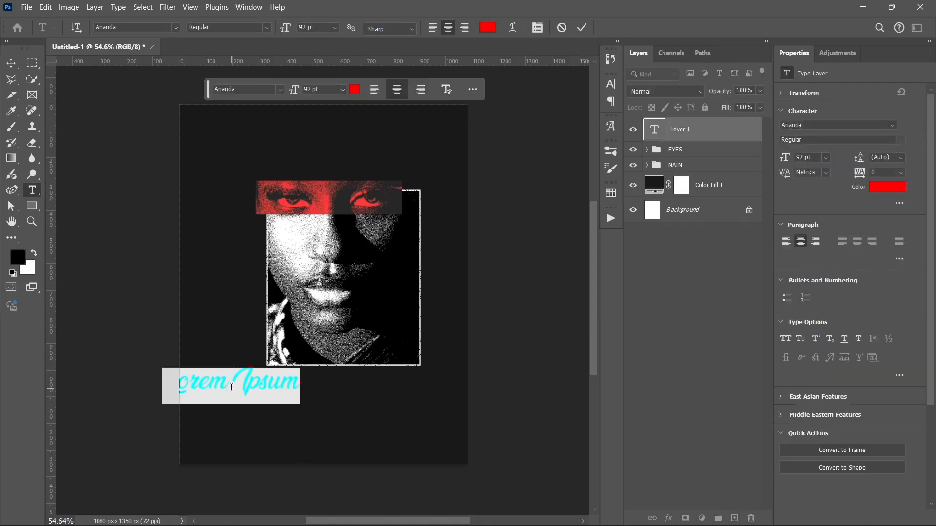
type("EYES")
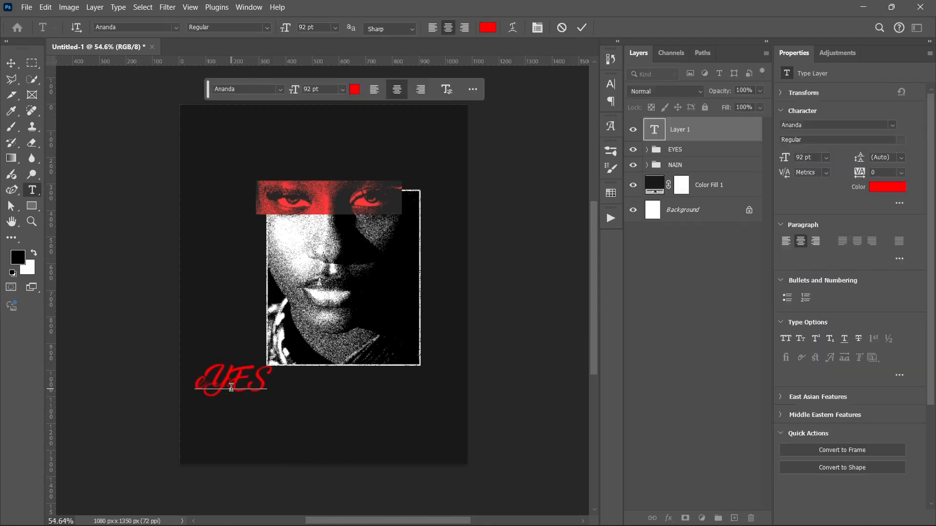
key("Left")
key("Left")
key("Left")
key("ctrl+a")
key("BackSpace")
type("Eyes")
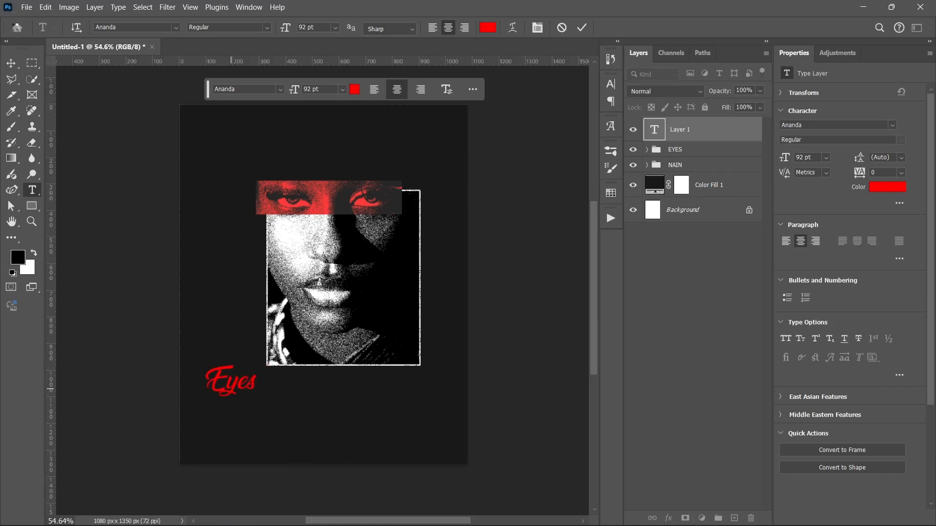
key("ctrl+Return")
key("v")
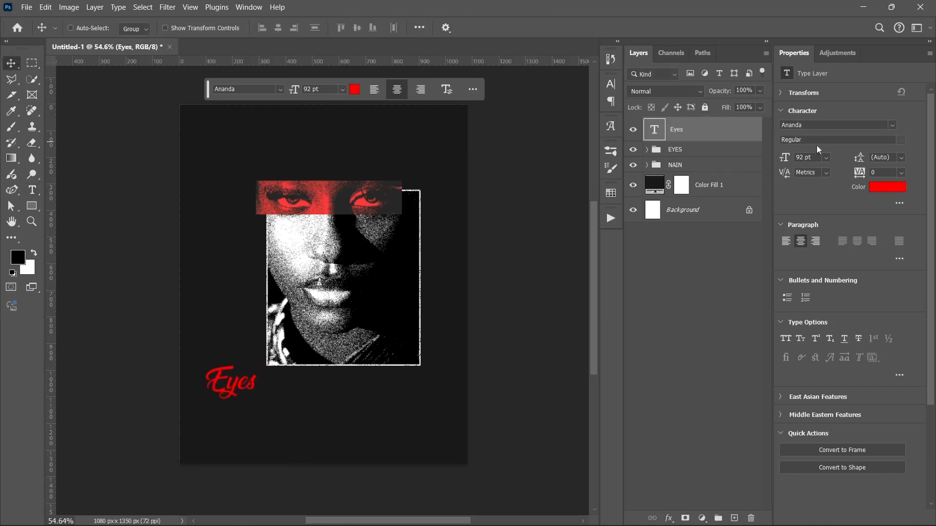
- Switch to File Explorer, locate the ananda_2 font archive in the Eyes Assets folder, and return to Photoshop
left_click(376, 512)
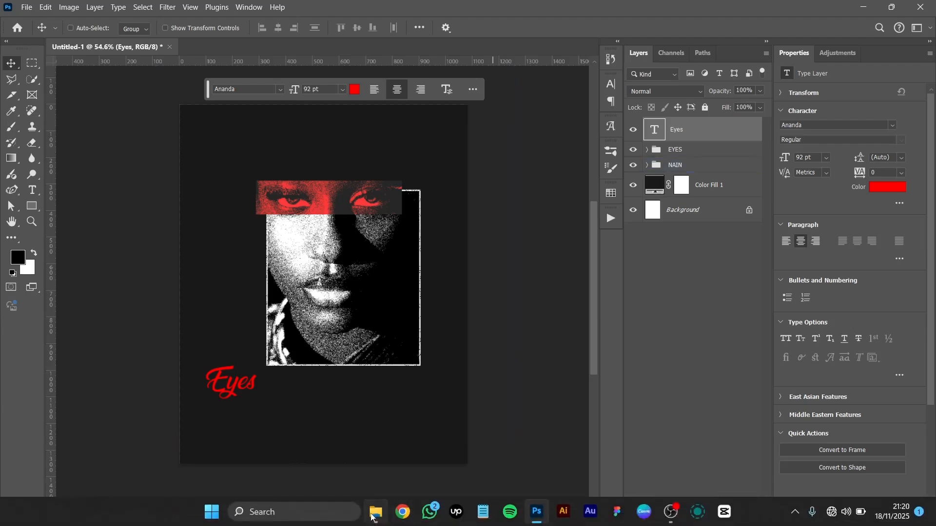
left_click(490, 180)
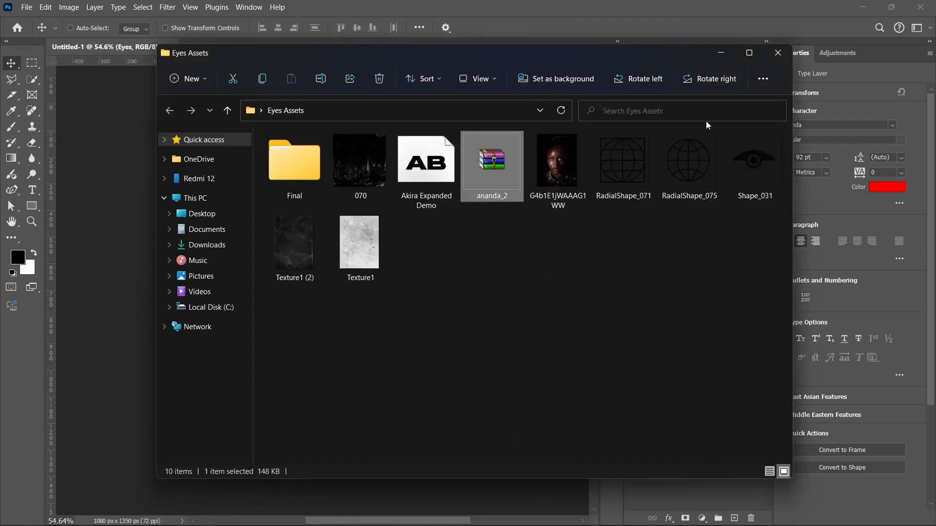
left_click(721, 53)
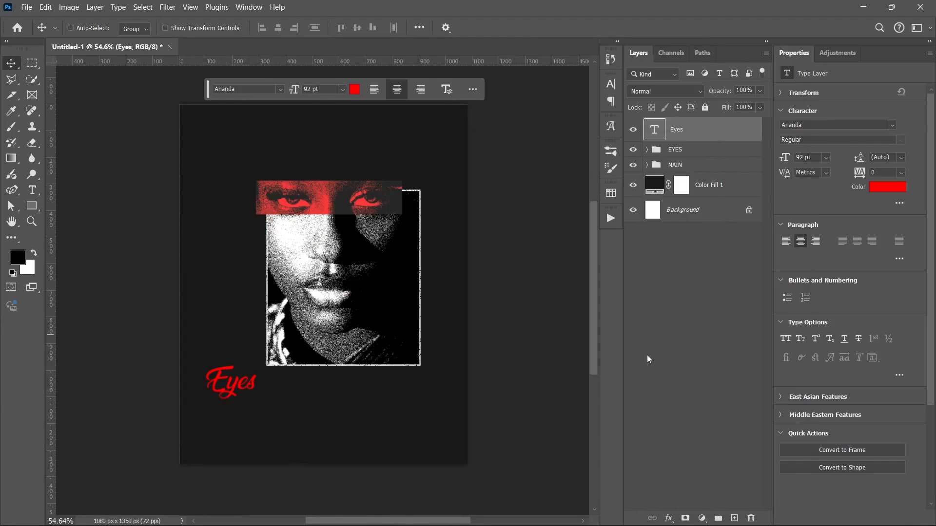
- Enlarge the "Eyes" text to about 411 pt and place it across the lower part of the portrait
key("ctrl+t")
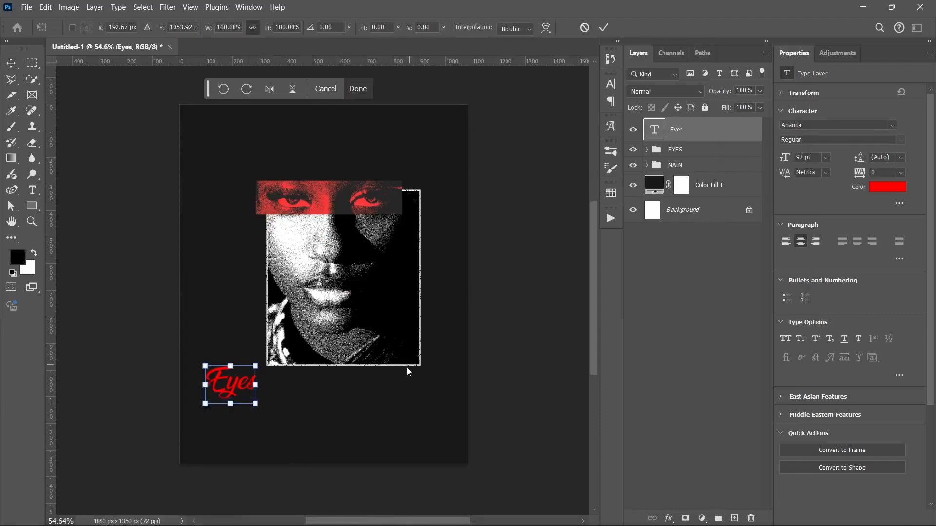
left_click_drag(255, 385, 420, 366)
left_click_drag(352, 379, 383, 371)
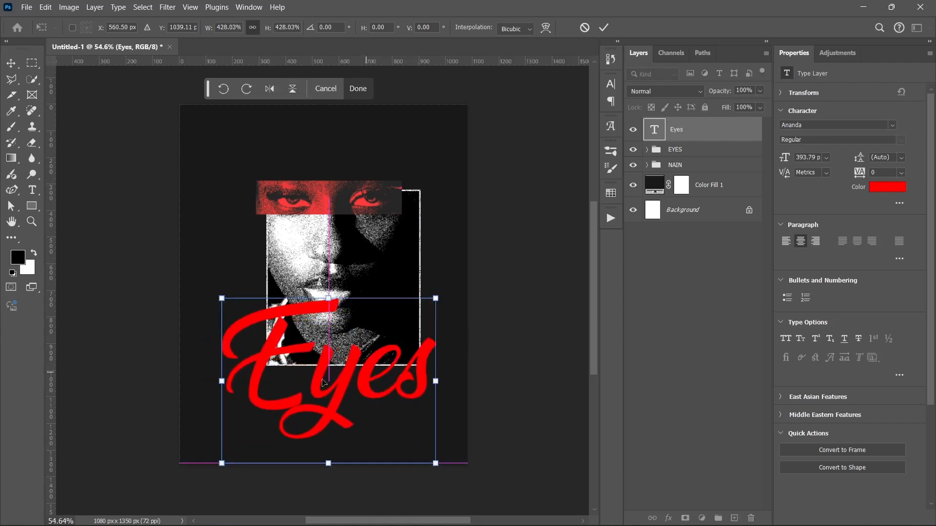
left_click_drag(233, 381, 224, 381)
left_click(605, 28)
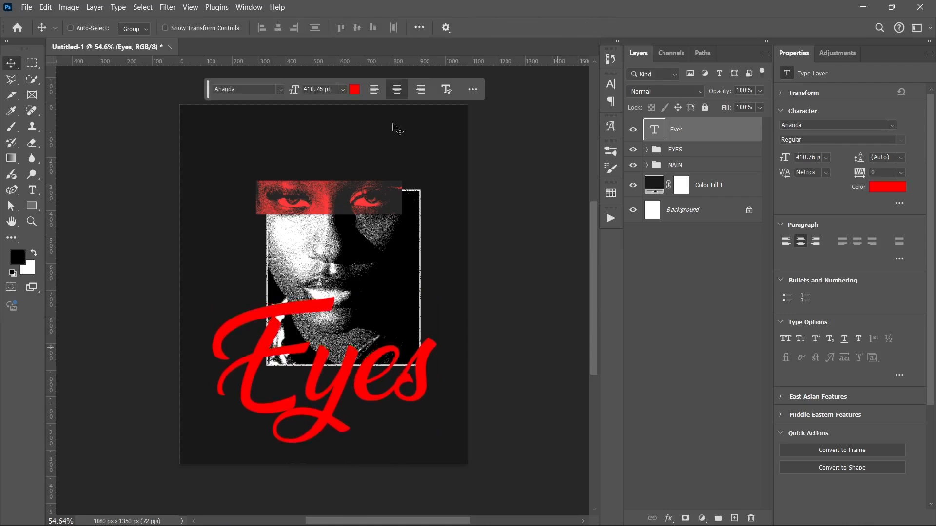
- Add the script text "The", scale it to about 88 pt and place it over the eye strip's upper-left corner
left_click(33, 191)
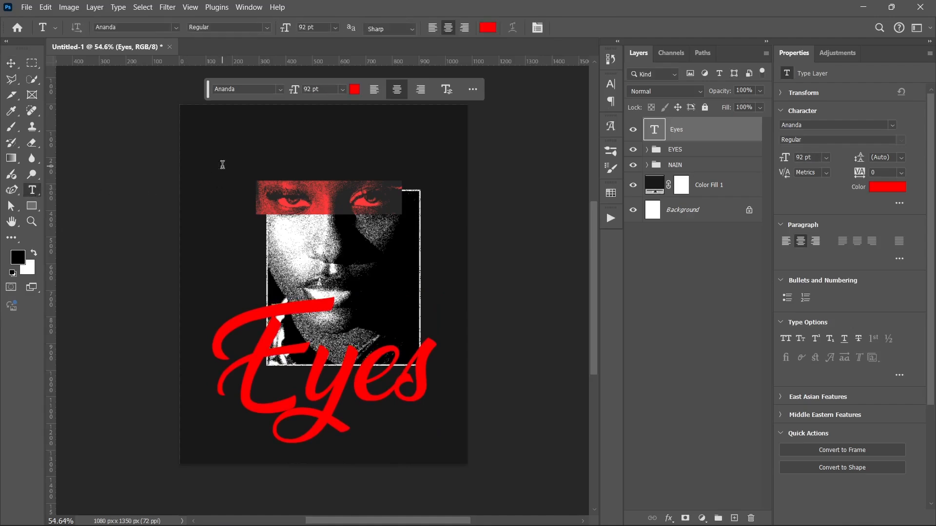
left_click(222, 165)
type("The")
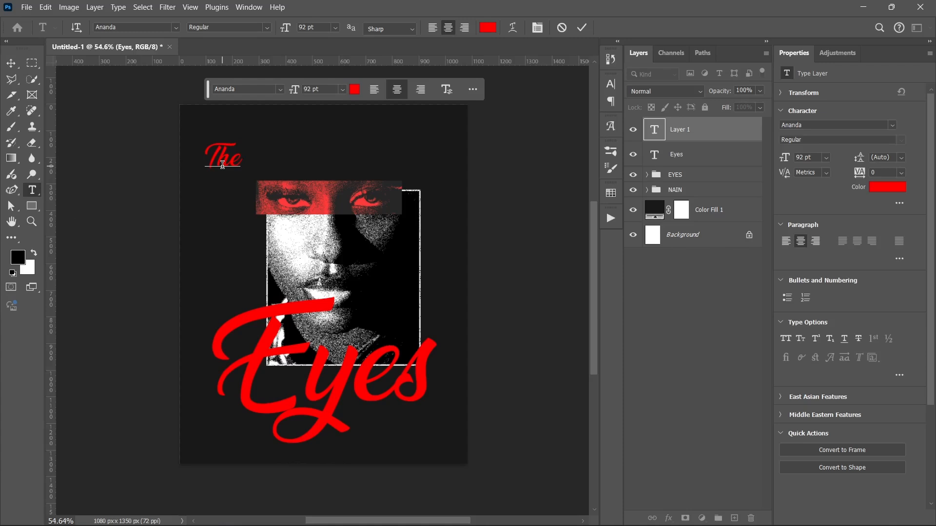
key("ctrl+Return")
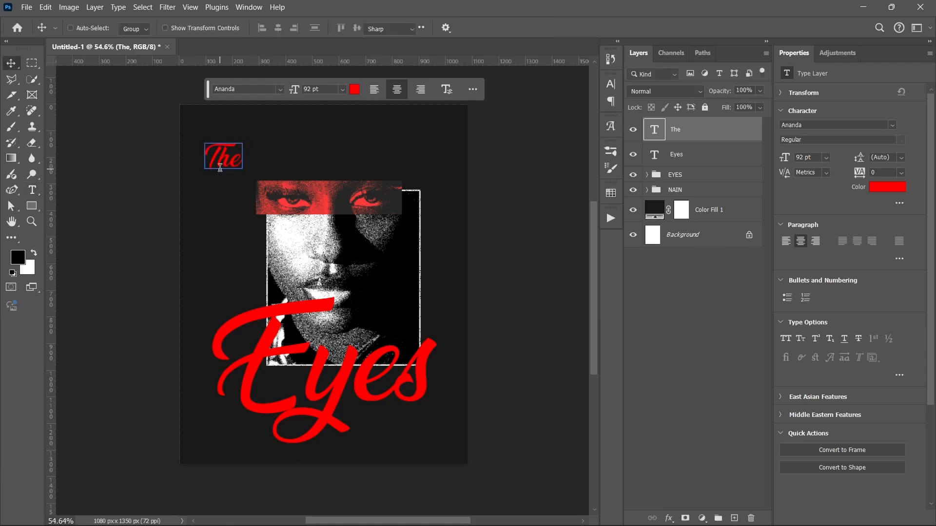
key("ctrl+t")
left_click_drag(204, 143, 256, 181)
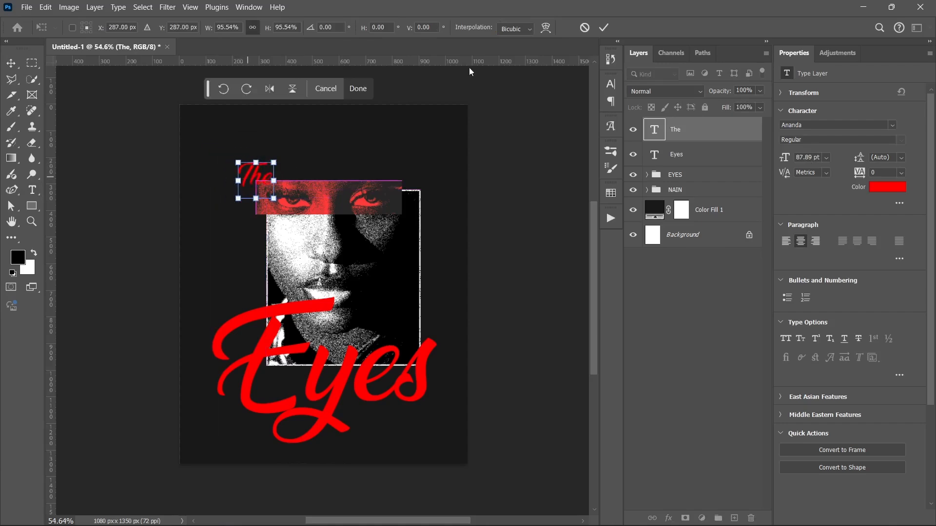
left_click(603, 30)
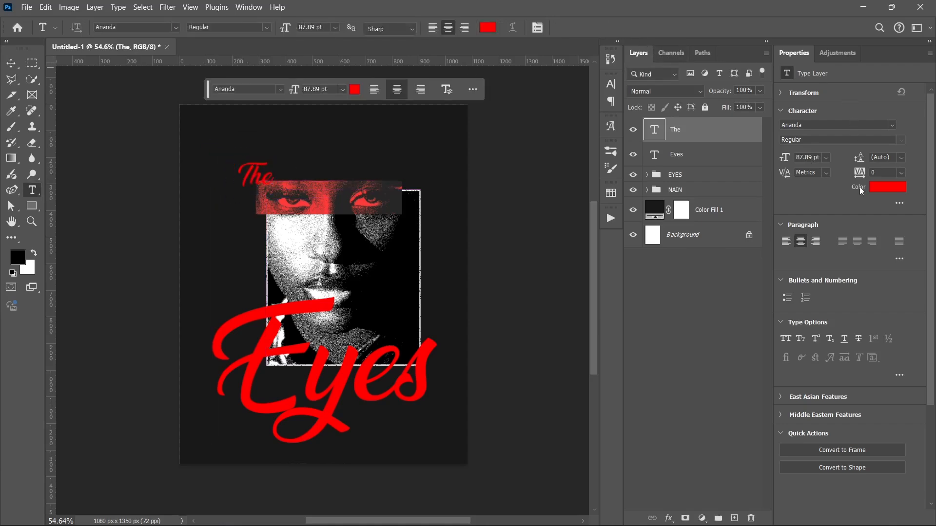
- Change the color of the text "The" to white (ffffff)
left_click(877, 192)
type("ffffff")
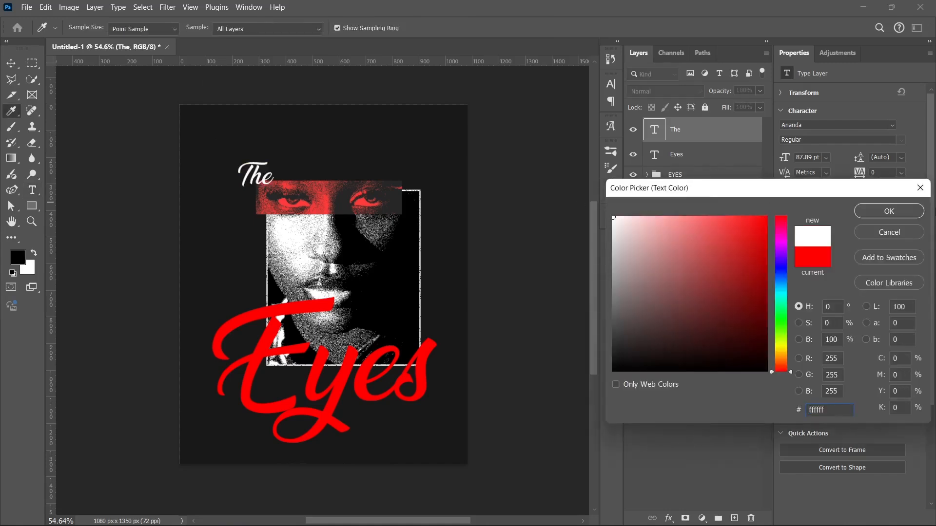
left_click(890, 213)
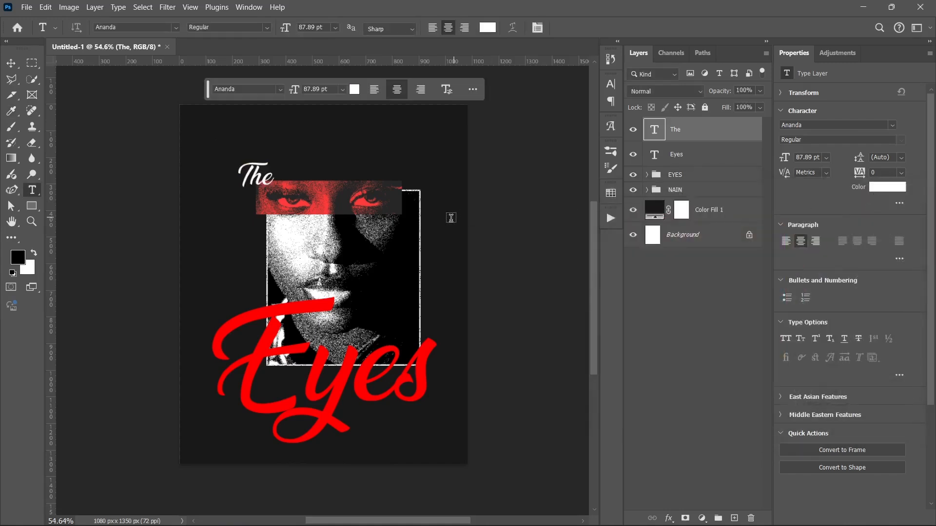
- Duplicate the text "The" to the area below the end of "Eyes" and change the copy's wording to "Never Lie"
left_click(11, 63)
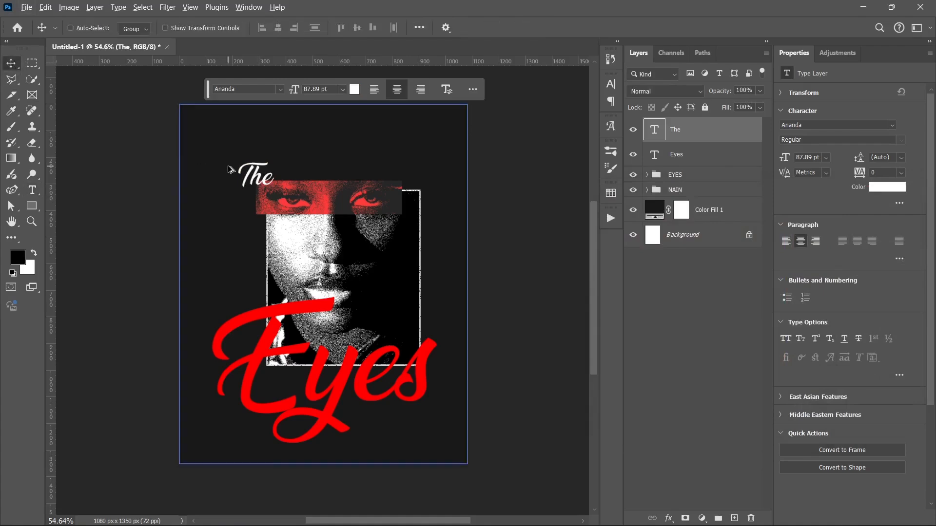
left_click_drag(256, 181, 389, 435)
double_click(390, 434)
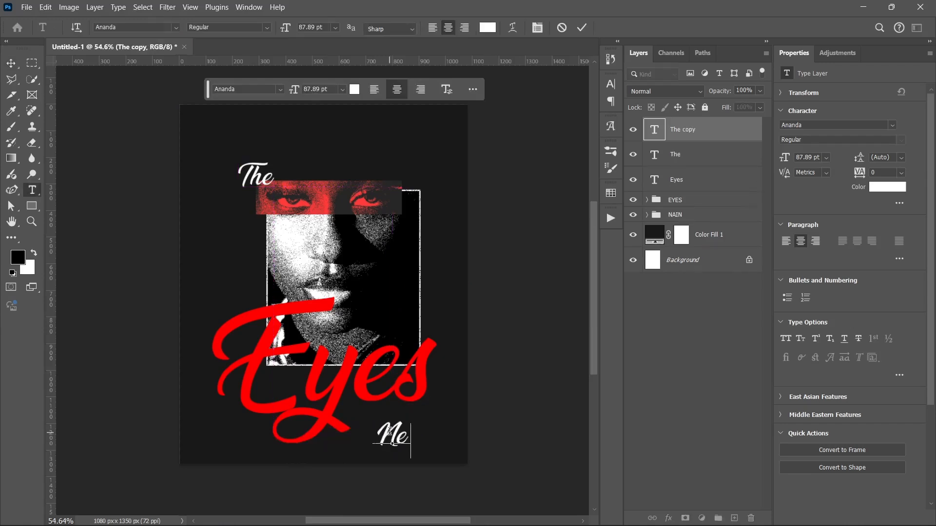
type("Lie")
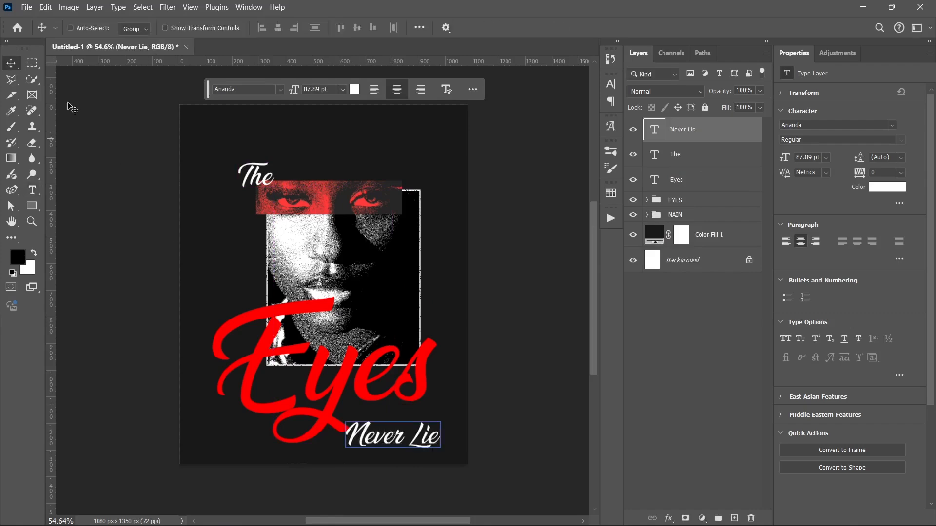
- Scale "Never Lie" down to about 68 pt and shift it slightly left, tucked beneath the end of "Eyes"
key("ctrl+t")
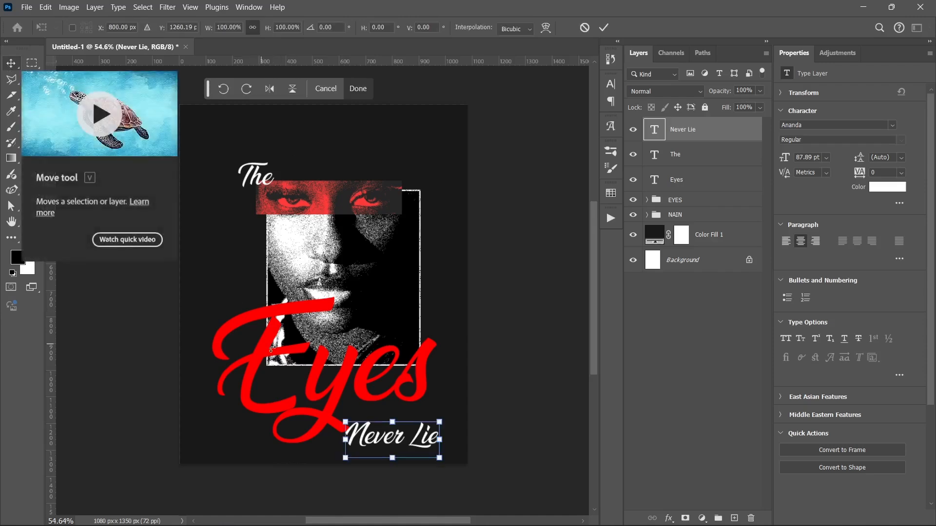
left_click_drag(346, 439, 417, 429)
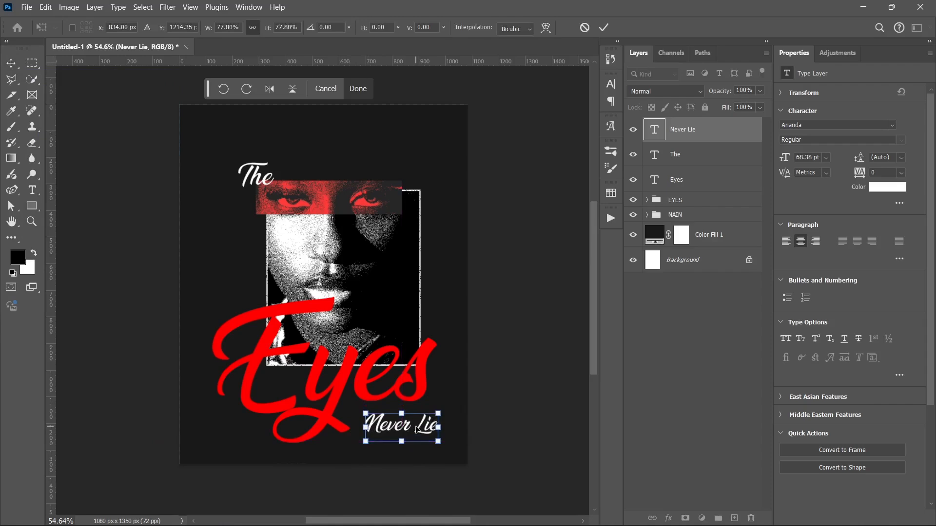
key("Return")
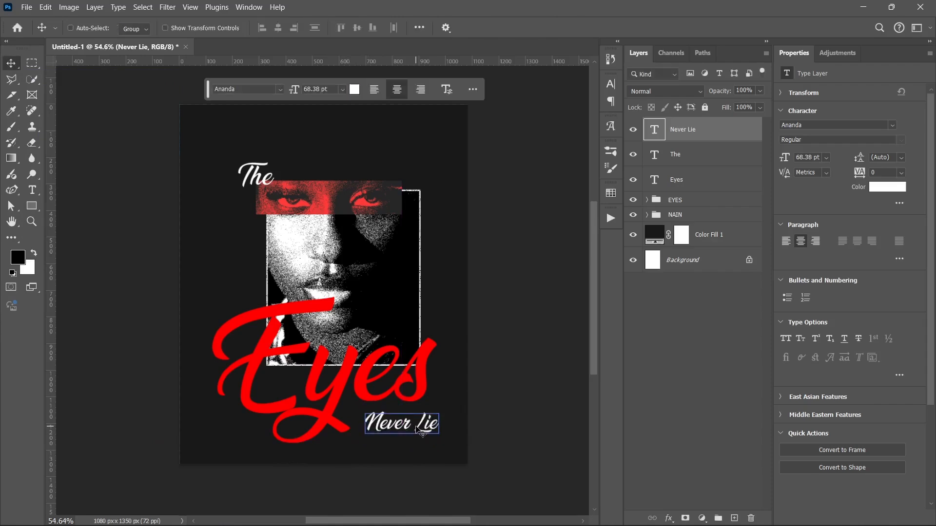
key("Left")
key("Left")
key("Left")
key("Left")
key("Left")
key("Left")
key("Left")
key("Left")
key("Left")
key("Left")
key("Left")
key("Left")
key("Left")
key("Left")
key("Left")
key("Left")
key("Left")
key("Left")
key("Left")
key("Left")
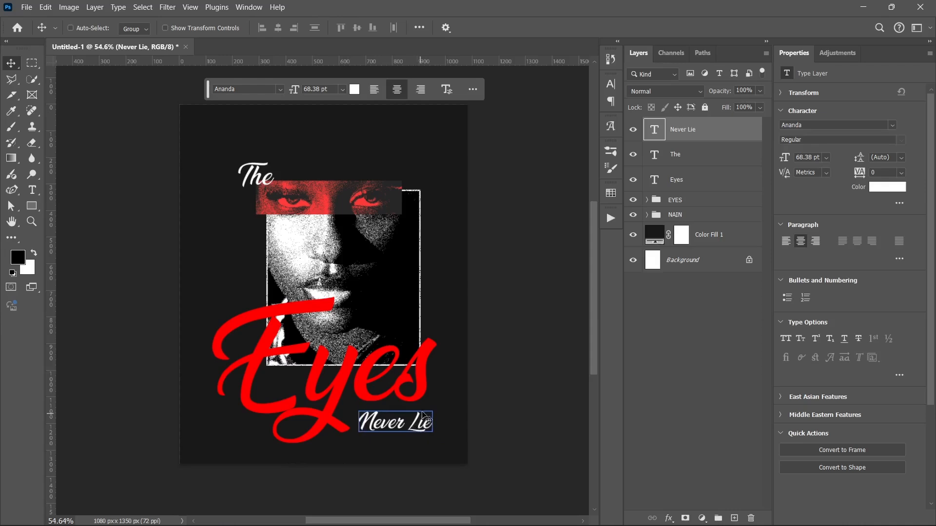
- Add a white text box above the portrait reading "THE EYES CHICO, THEY NEVER LIE"
left_click(33, 191)
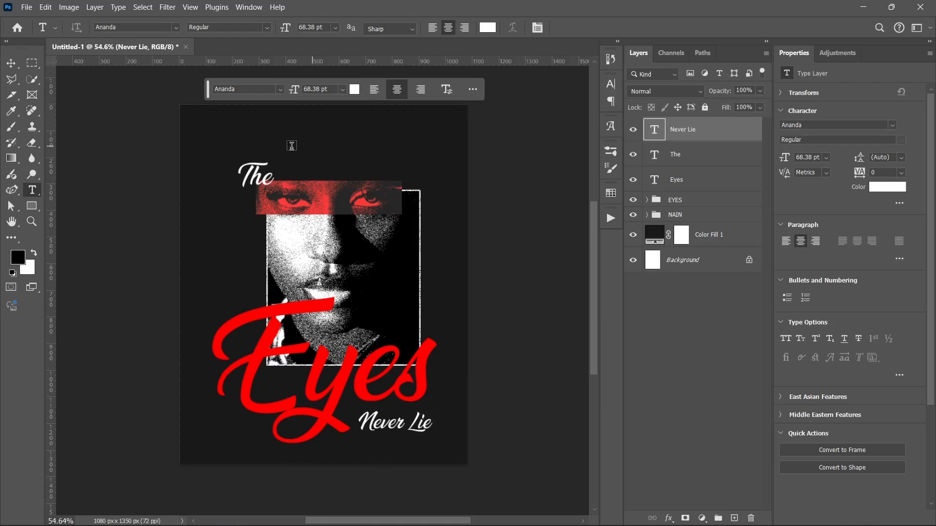
left_click_drag(281, 136, 371, 161)
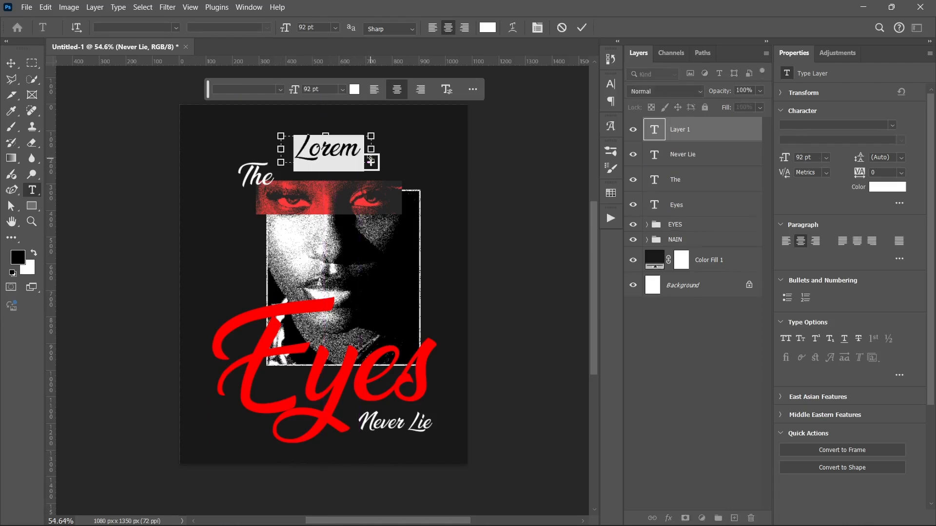
type("THE")
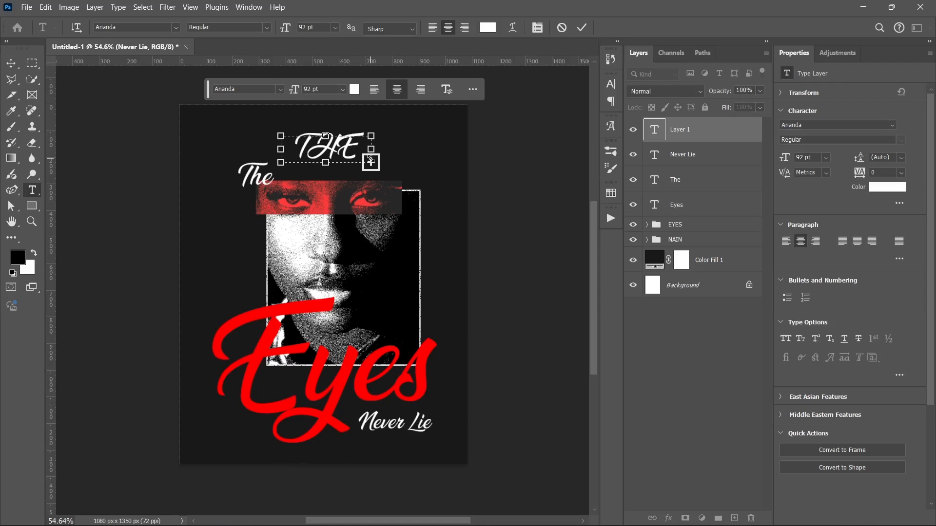
left_click(380, 149)
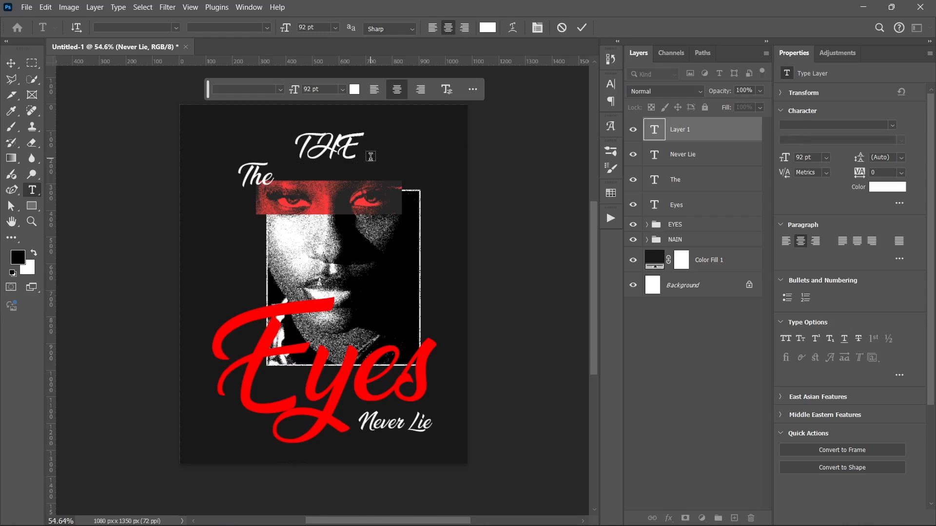
left_click(11, 66)
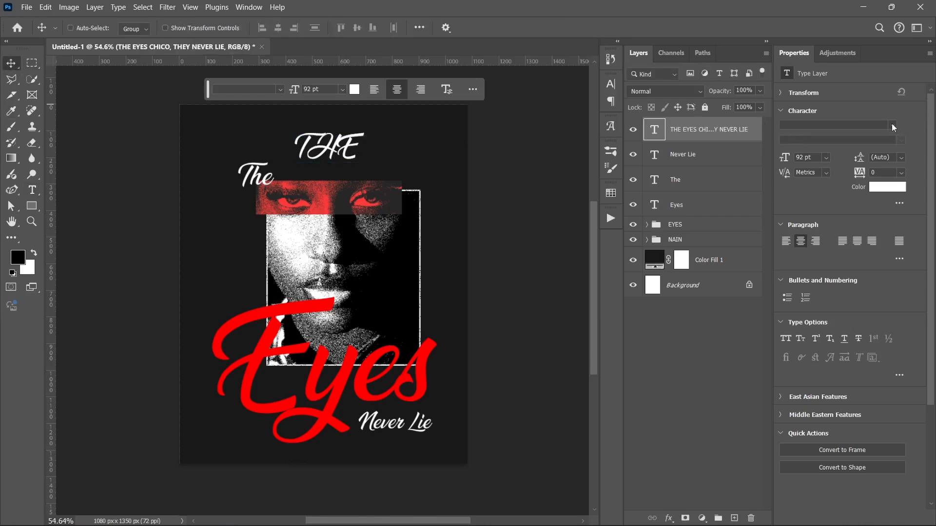
- Set the new caption's font to Akira Expanded Super Bold at 16 pt
left_click(892, 124)
type("AKI")
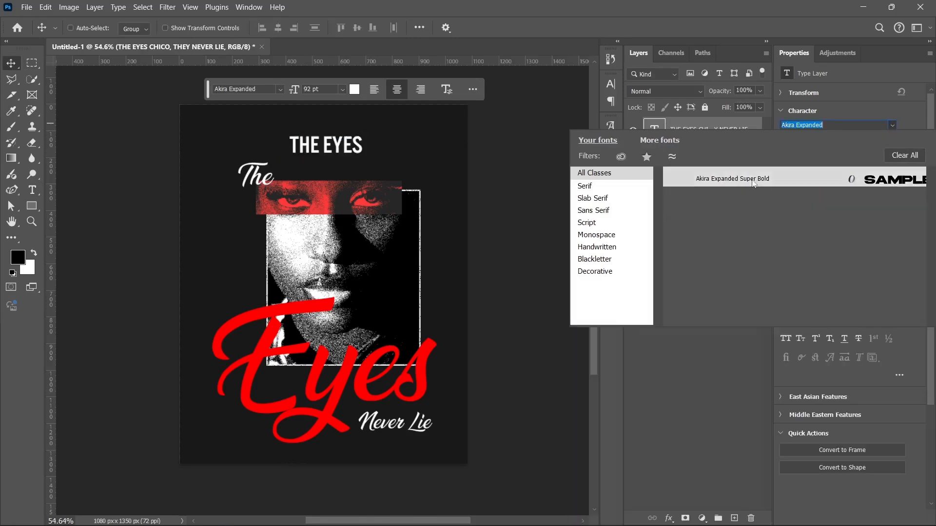
left_click(761, 182)
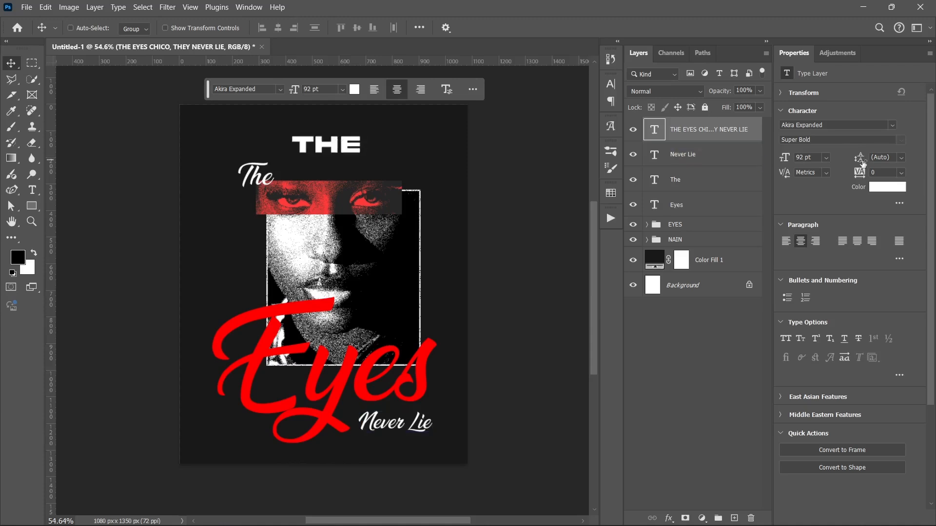
left_click(826, 158)
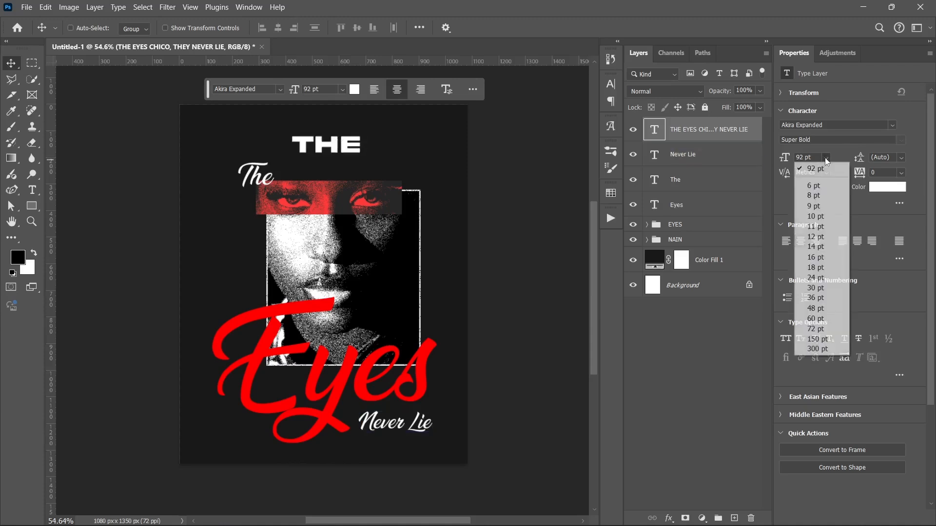
left_click(811, 258)
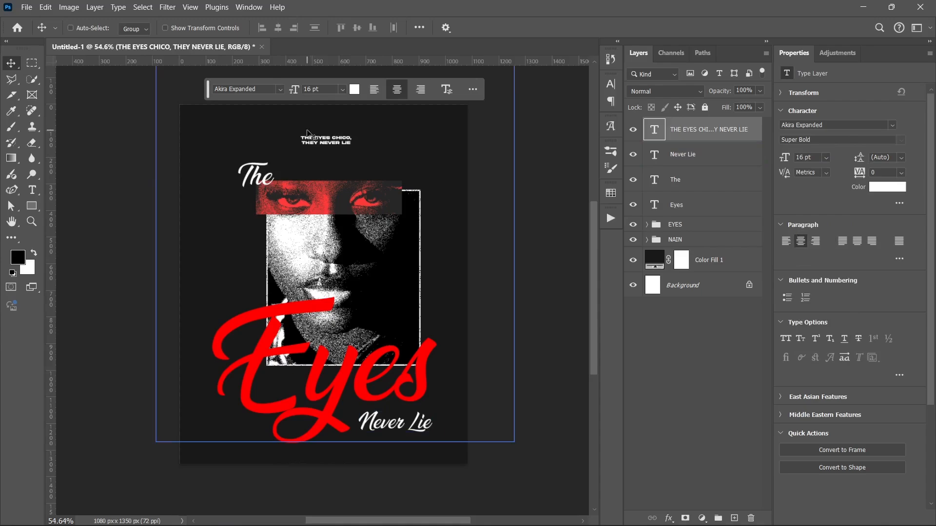
- Place the small caption just above the right end of the red eye strip and left-align its text
scroll(315, 144, "up", 5)
scroll(327, 147, "down", 2)
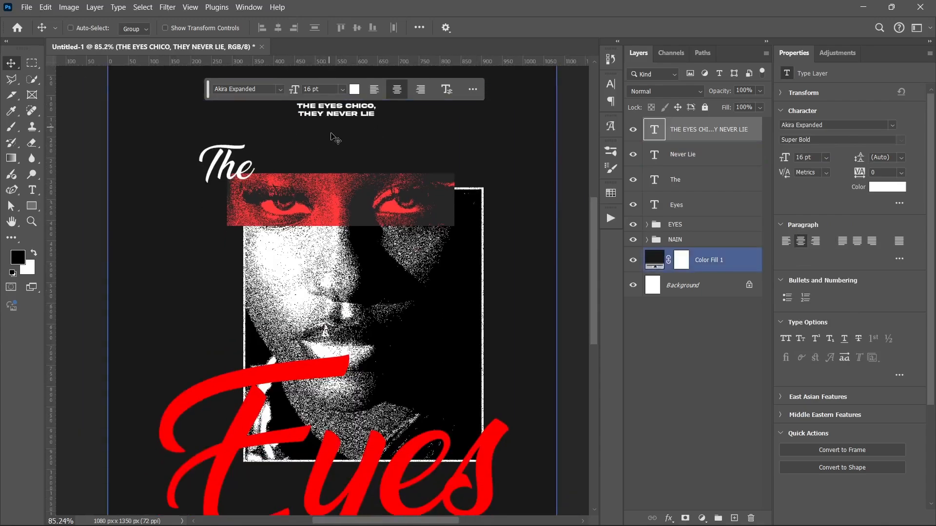
scroll(333, 132, "down", 2)
left_click_drag(334, 128, 397, 164)
key("Down")
key("Down")
key("Down")
key("Down")
key("Down")
key("Down")
key("Down")
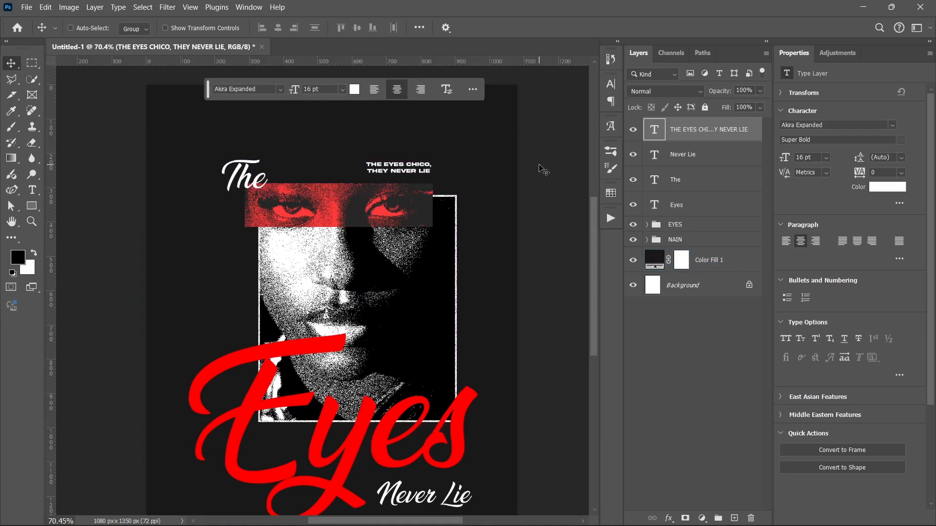
key("Down")
key("Down")
key("Down")
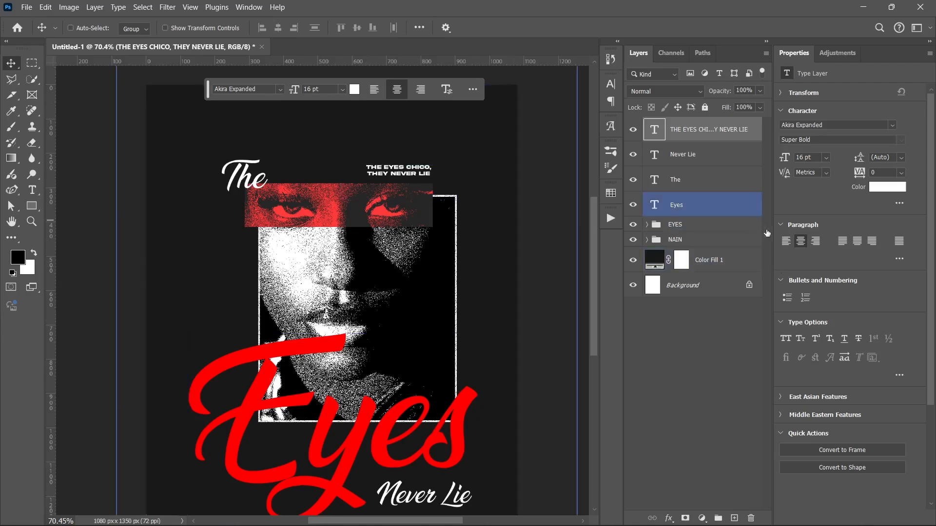
left_click(786, 241)
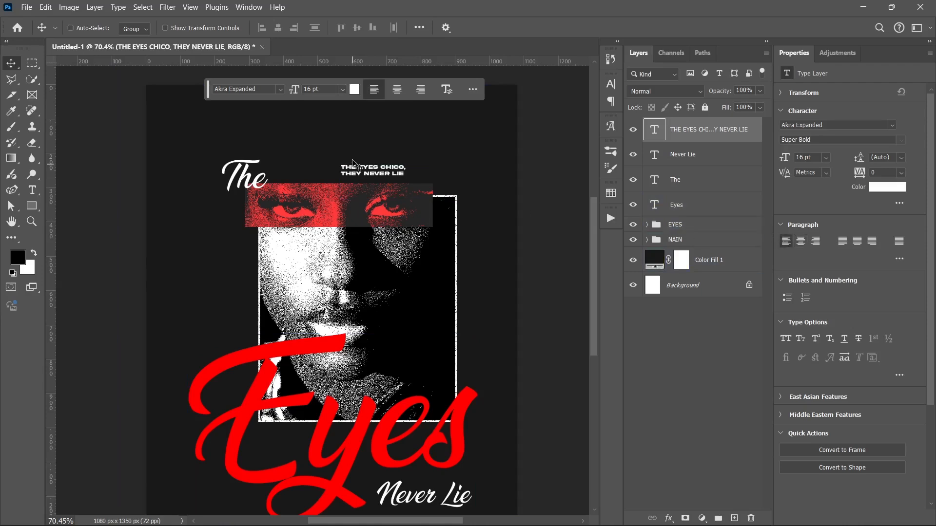
left_click_drag(365, 172, 390, 174)
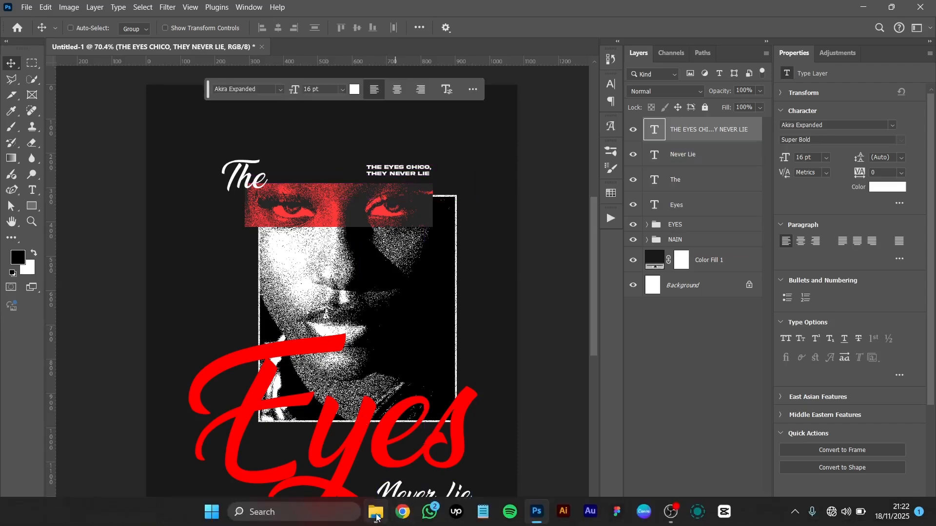
- Switch to File Explorer and place RadialShape_071 and RadialShape_075 from the Eyes Assets folder into the Photoshop poster at their default size
left_click(377, 516)
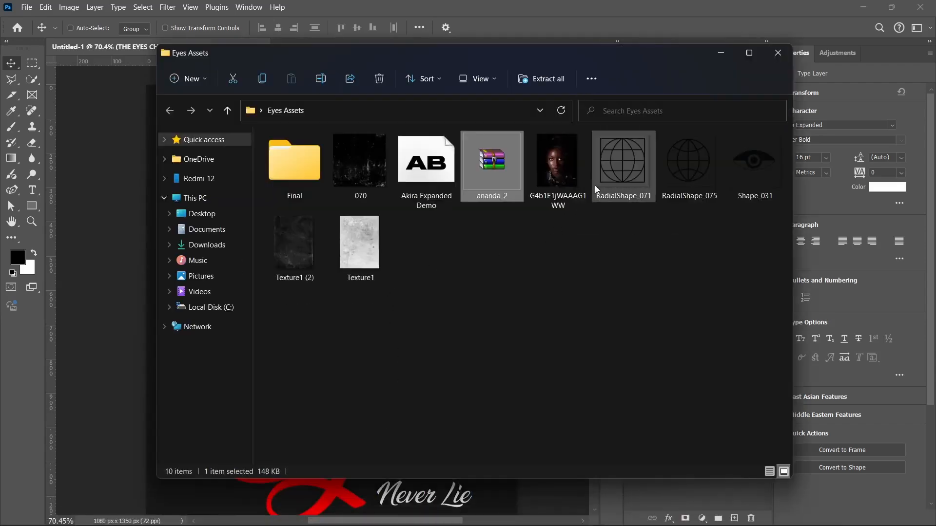
left_click(603, 183)
left_click(667, 168, "ctrl")
left_click_drag(612, 168, 122, 266)
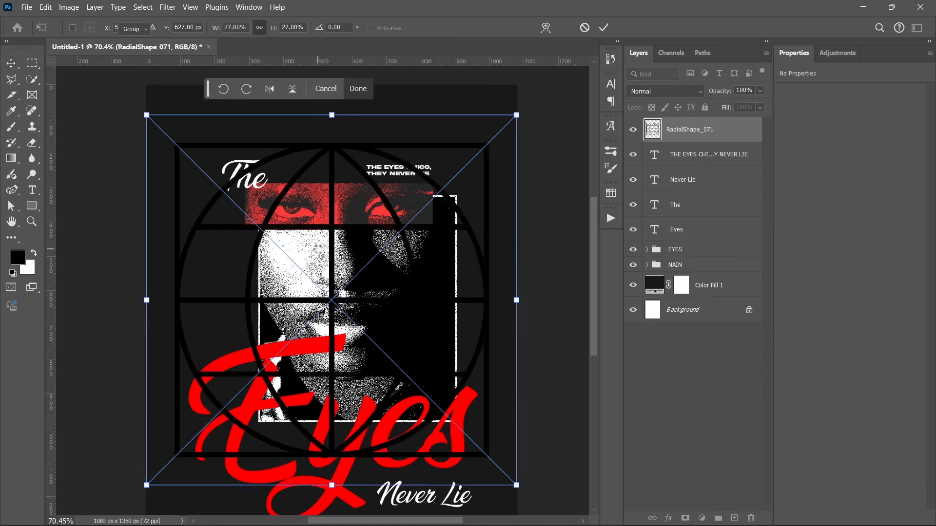
key("Return")
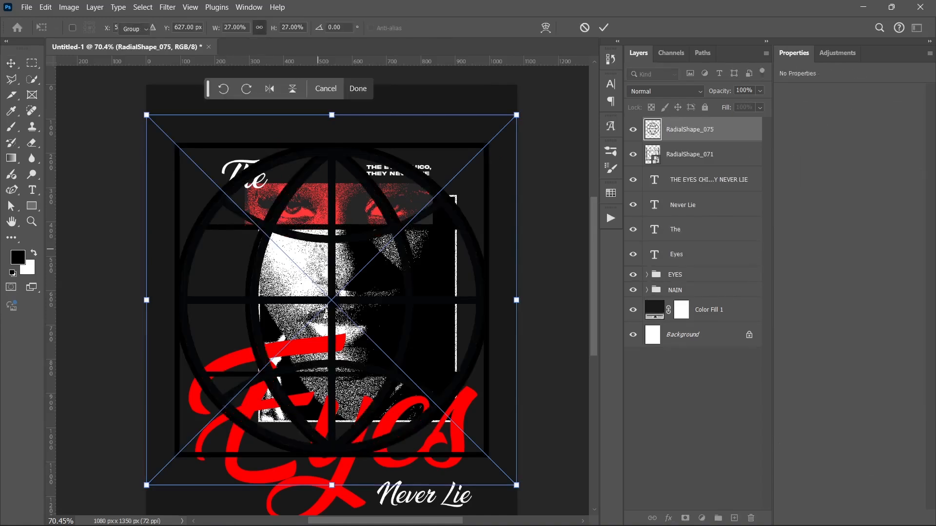
key("Return")
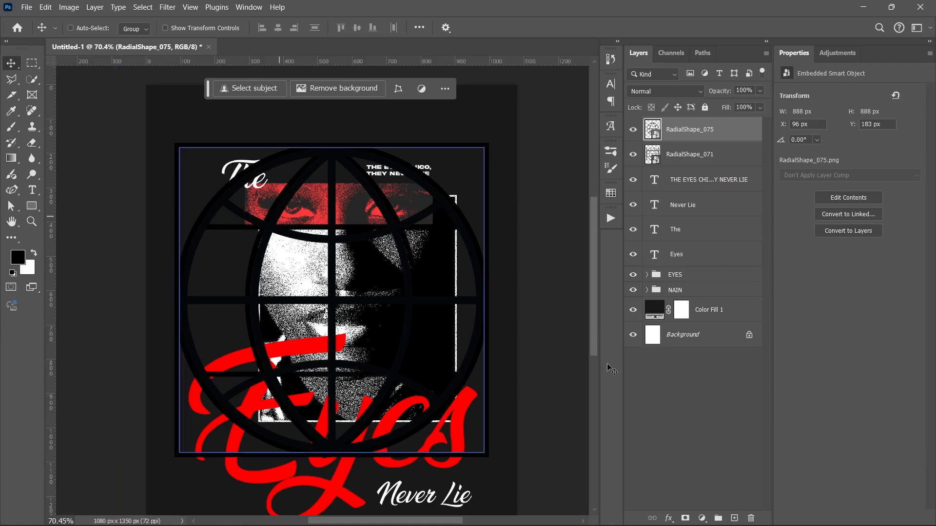
- Apply a white Color Overlay at 100% opacity to RadialShape_075 and copy the effect to RadialShape_071
left_click(669, 519)
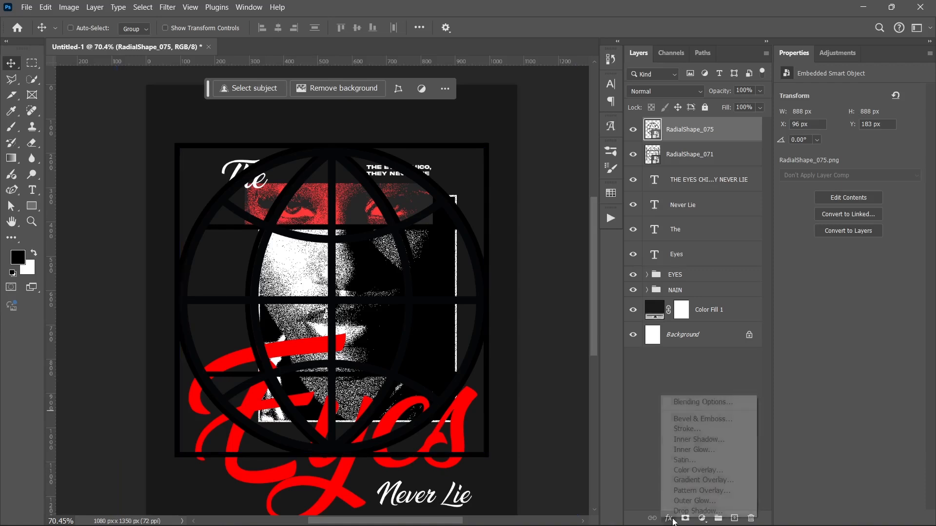
left_click(688, 471)
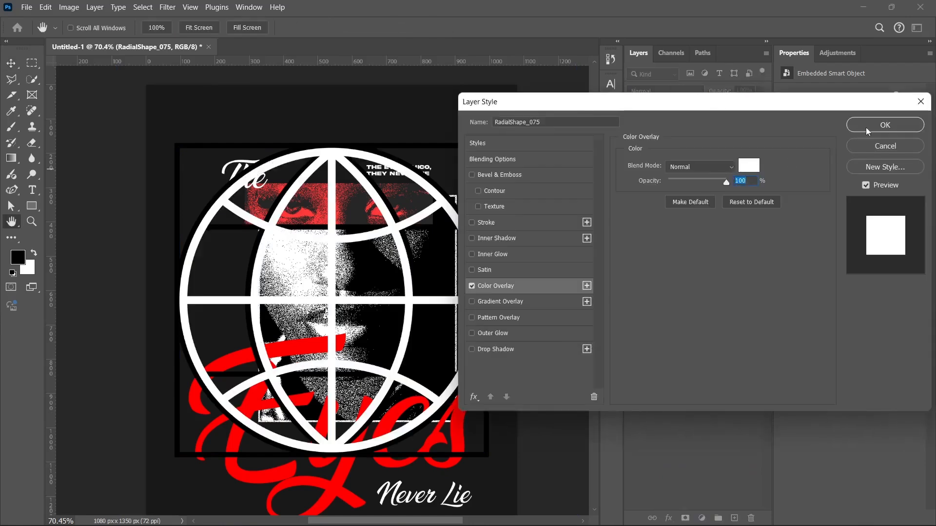
left_click(867, 128)
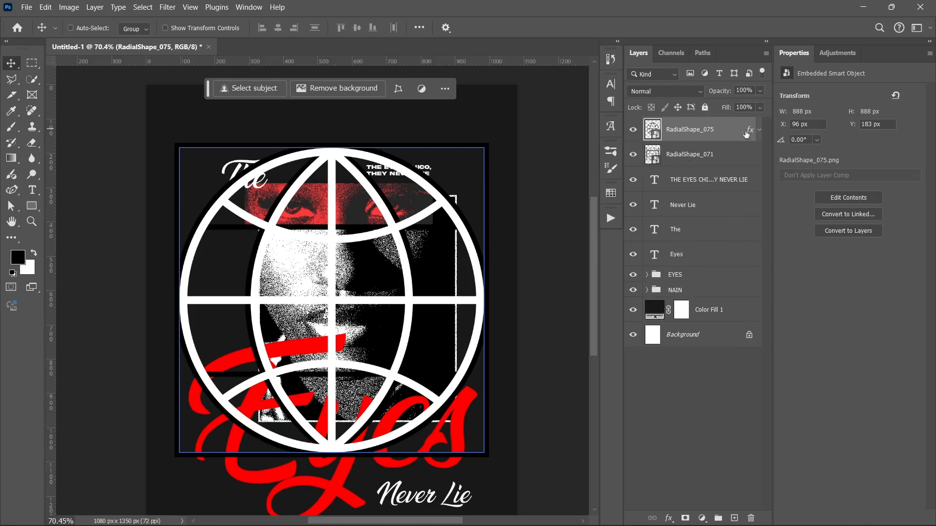
left_click_drag(747, 160, 747, 160)
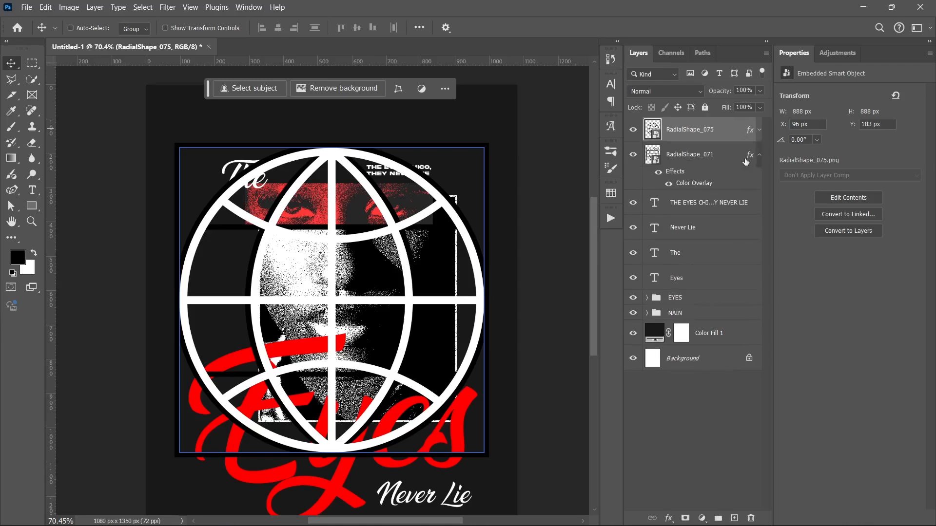
left_click(759, 155)
- Scale RadialShape_075 and RadialShape_071 together down to 3.84% and place them beside the left end of the caption above the eye strip
left_click(708, 140)
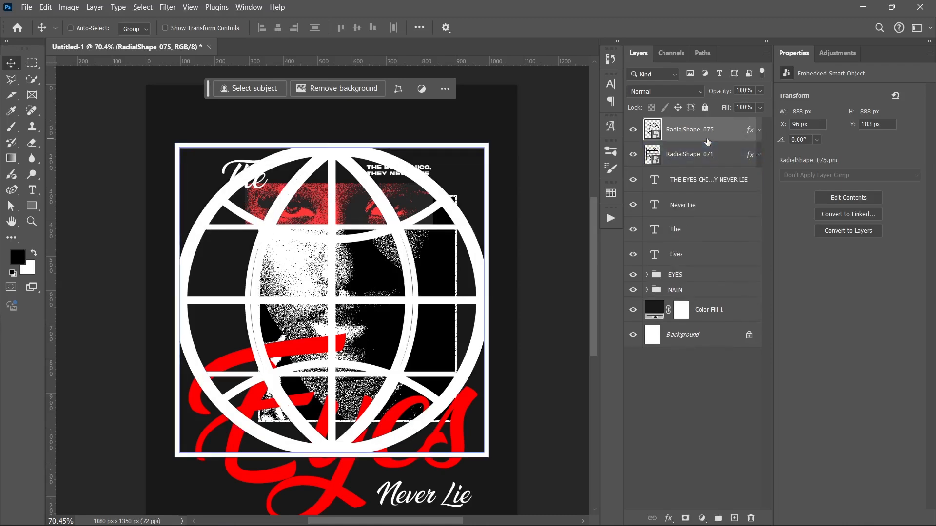
left_click(716, 153, "ctrl")
key("ctrl+t")
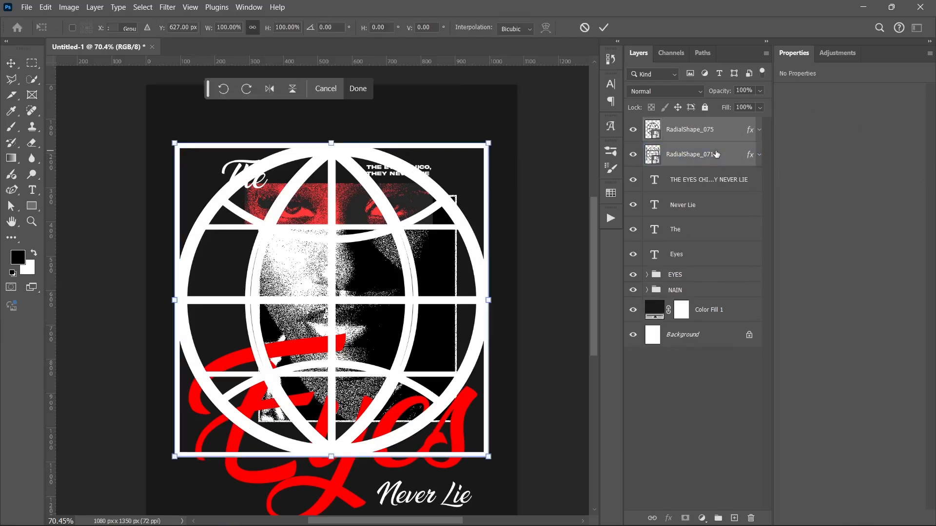
left_click_drag(488, 300, 343, 103)
scroll(331, 302, "up", 3)
scroll(344, 103, "up", 5)
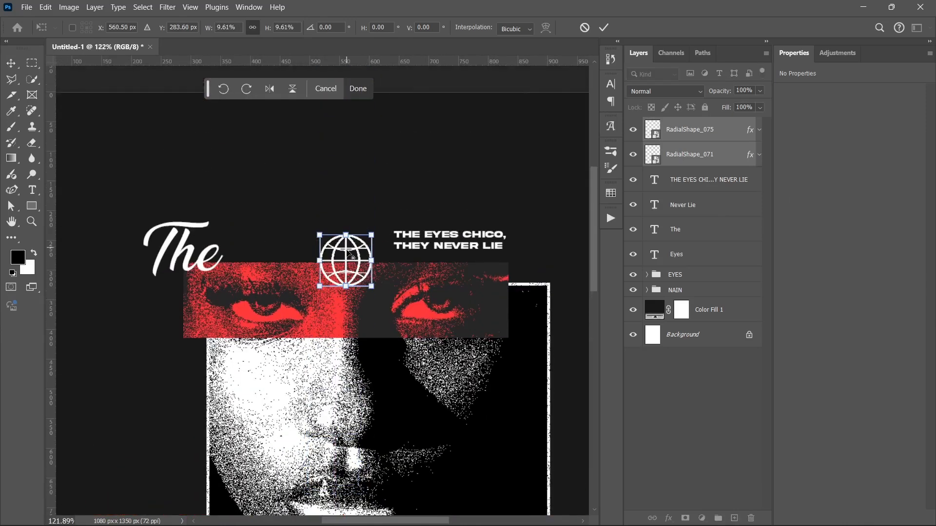
scroll(349, 253, "up", 3)
left_click_drag(346, 251, 368, 202)
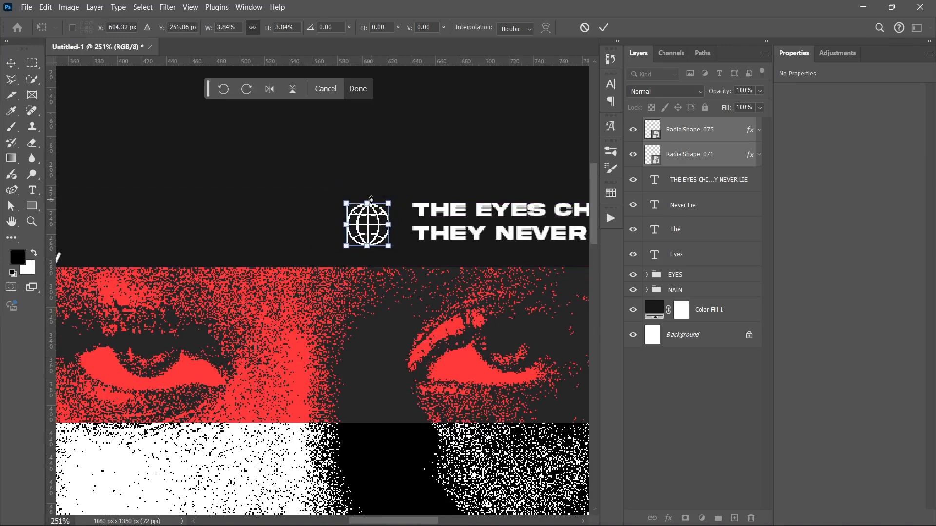
- Shift RadialShape_075 to the left of RadialShape_071 so the two globe icons sit side by side
left_click(701, 131)
key("shift+Left")
key("shift+Left")
key("shift+Left")
key("shift+Left")
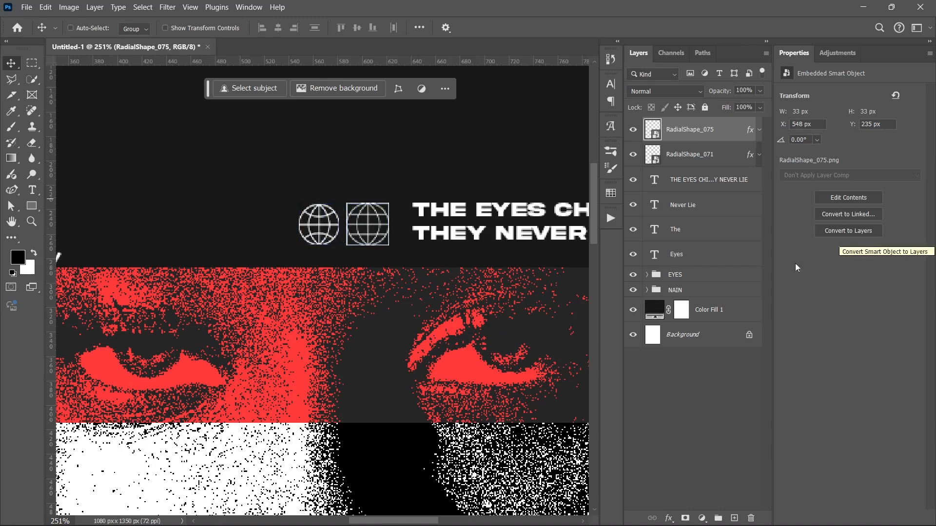
- Nudge both globe icons together to the right, close to the start of the caption, and deselect them
left_click(707, 156, "shift")
key("Right")
key("Right")
key("Right")
key("Right")
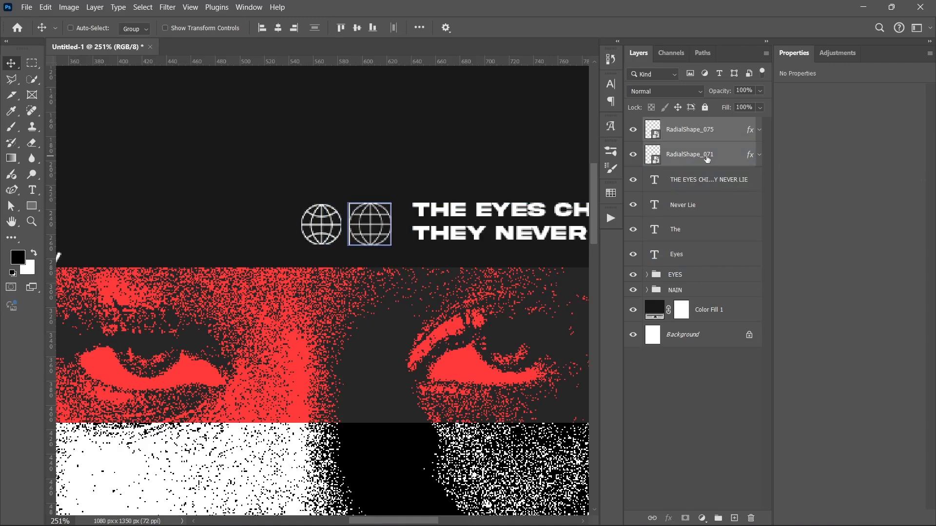
key("Left")
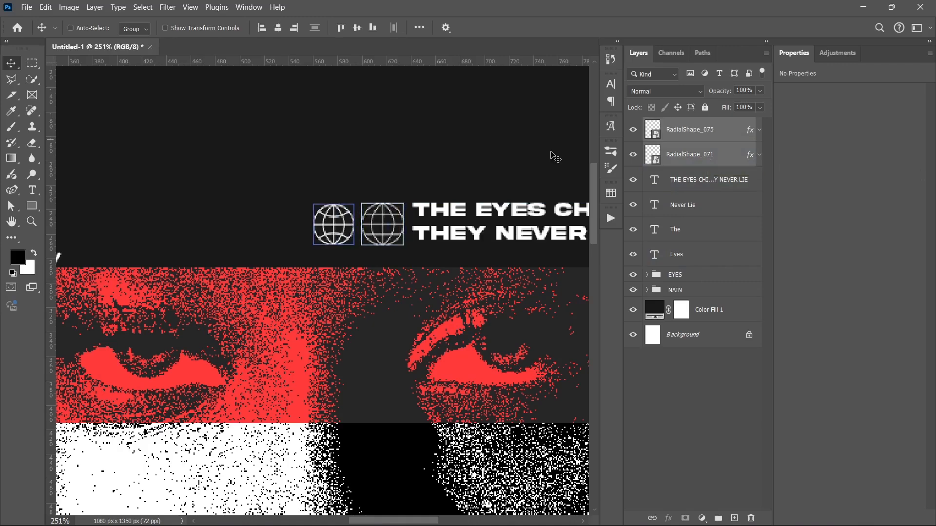
scroll(343, 175, "down", 8)
left_click(642, 422)
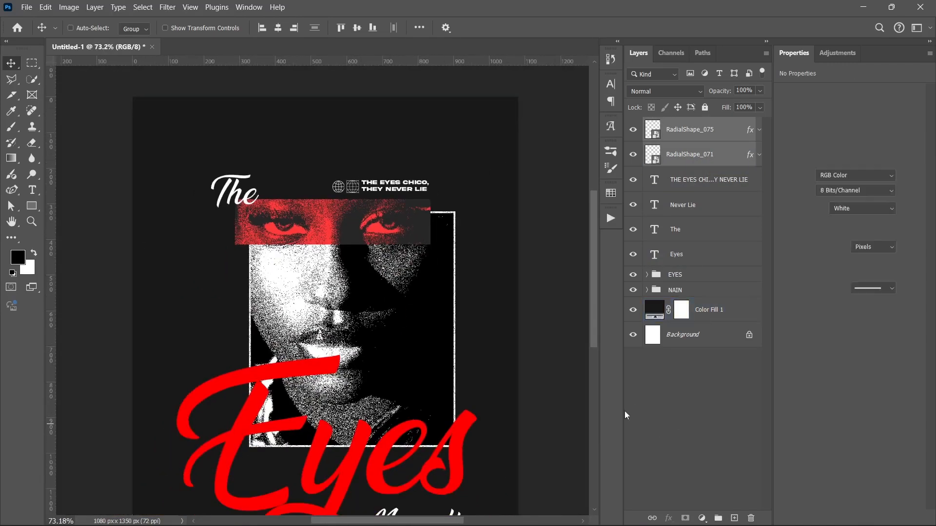
scroll(366, 292, "down", 2)
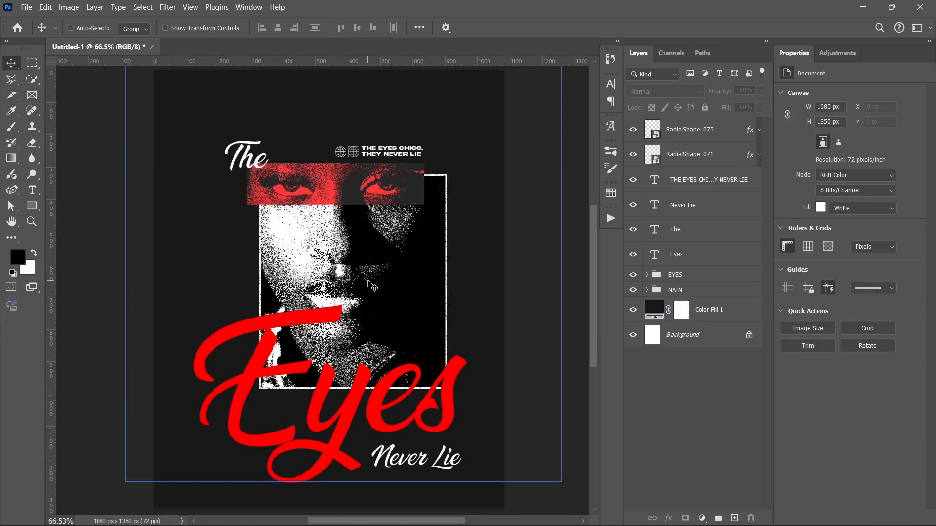
- Duplicate the small caption, flip the copy horizontally and place it just below the portrait frame's lower-left corner
left_click(663, 184)
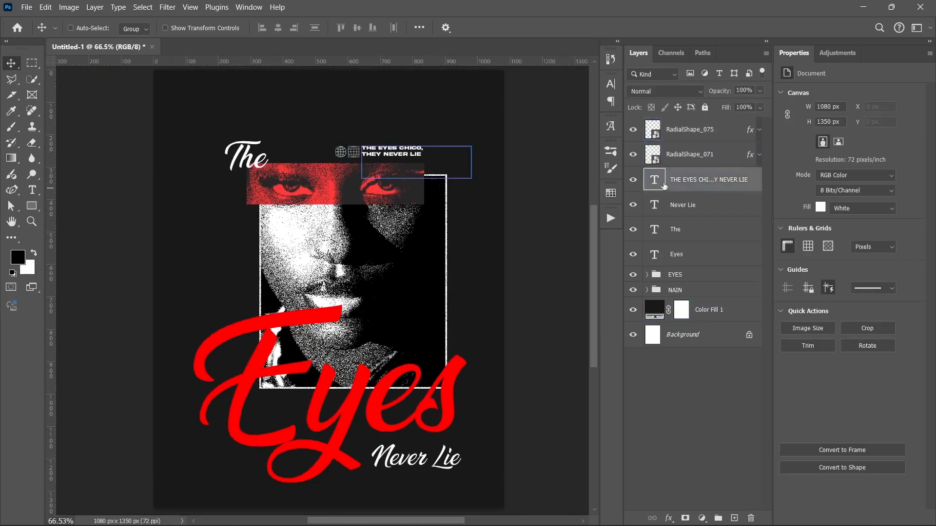
left_click_drag(409, 157, 333, 424, "alt")
key("ctrl+t")
right_click(335, 425)
left_click(354, 405)
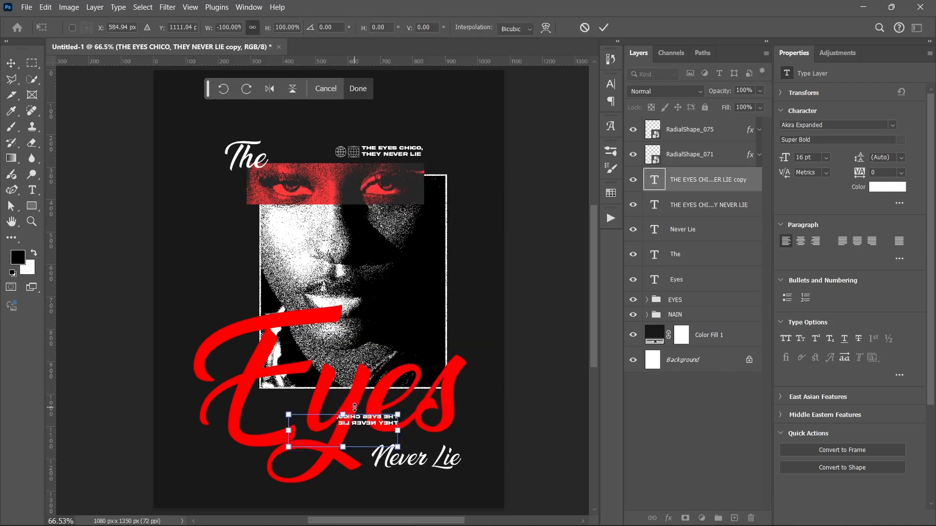
key("Return")
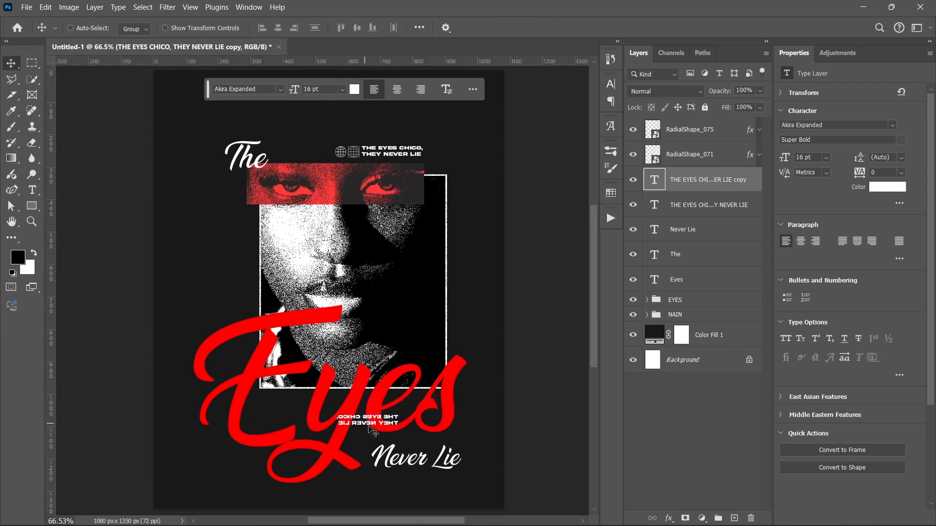
left_click_drag(372, 424, 292, 411)
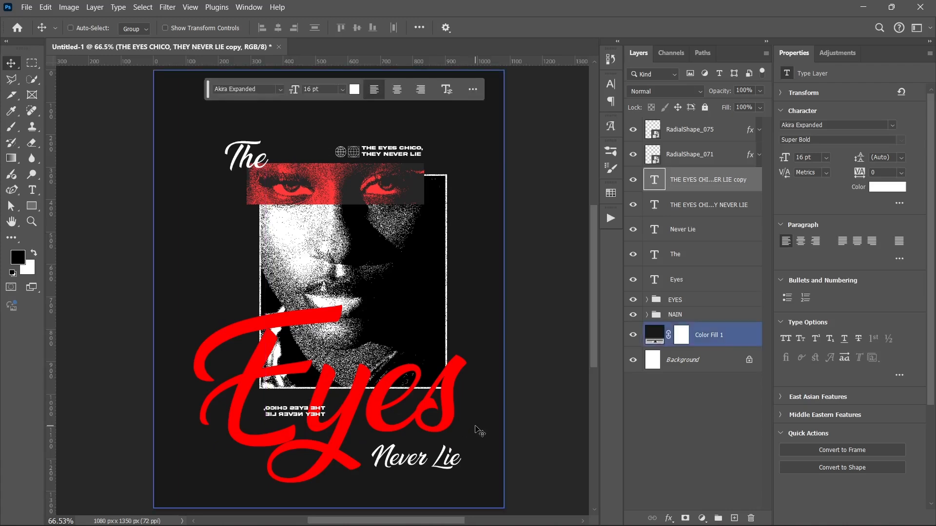
- Scale the mirrored caption copy down to 89.34%
key("ctrl+t")
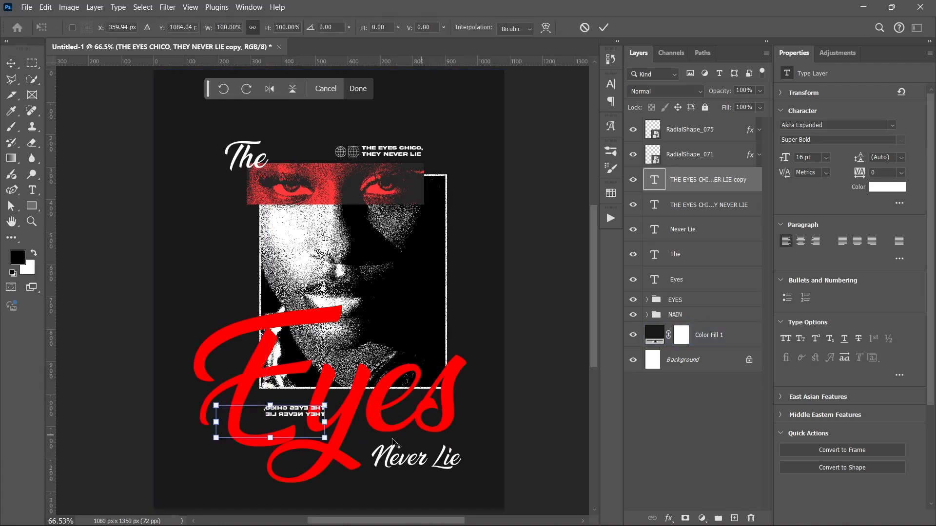
left_click_drag(325, 422, 318, 422)
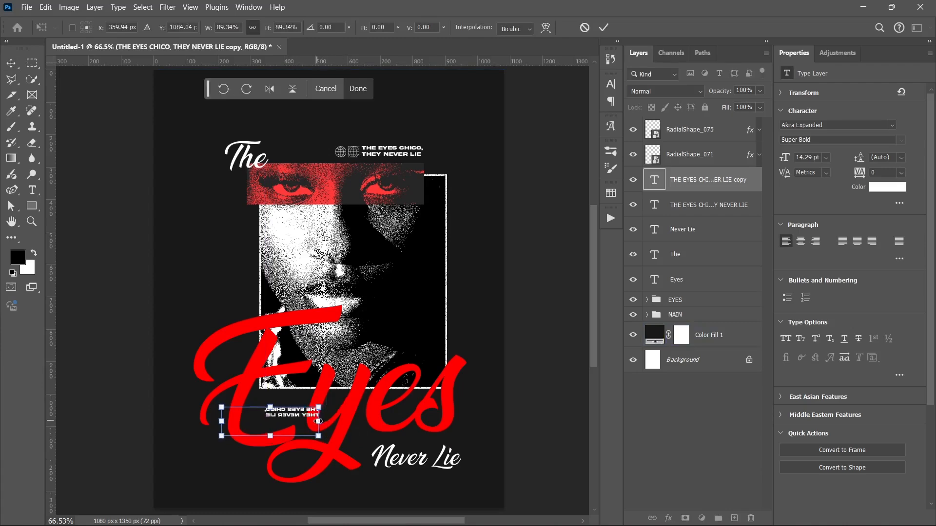
key("Return")
left_click(319, 422, "ctrl")
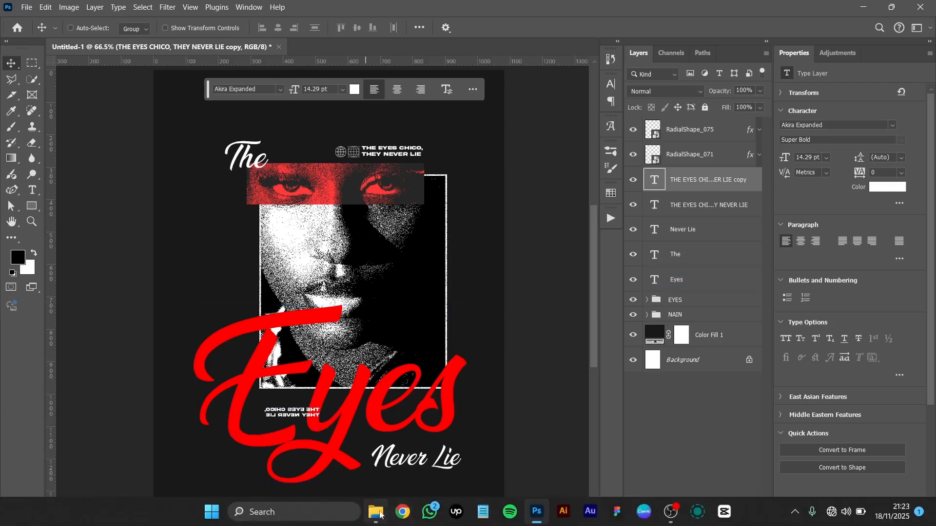
- Switch to File Explorer, place Shape_031 into the Photoshop poster at its default size, and copy RadialShape_071's Color Overlay to it
left_click(377, 512)
left_click(759, 174)
left_click_drag(760, 174, 111, 296)
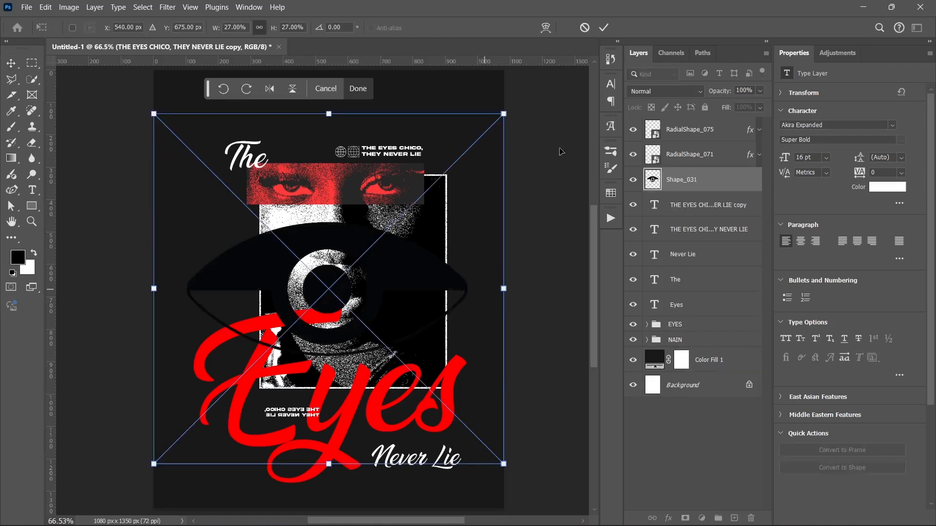
left_click(604, 28)
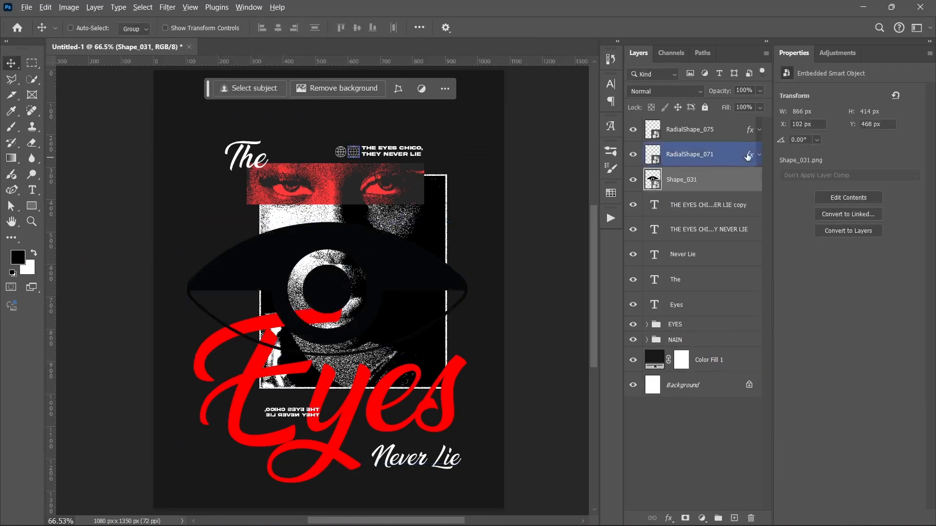
left_click_drag(750, 160, 758, 184)
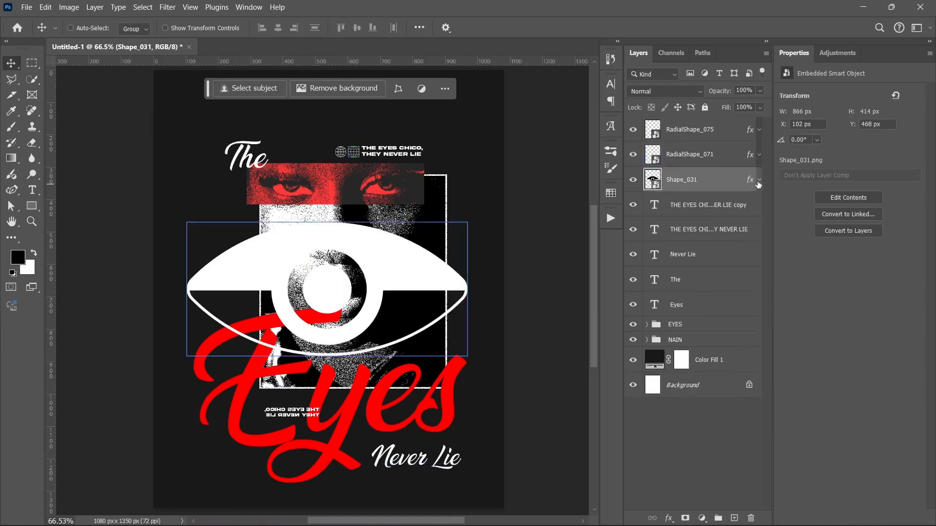
- Rotate Shape_031 by 90°, shrink it to the left of the portrait, and place a smaller 42 × 89 px copy directly below it
key("ctrl+t")
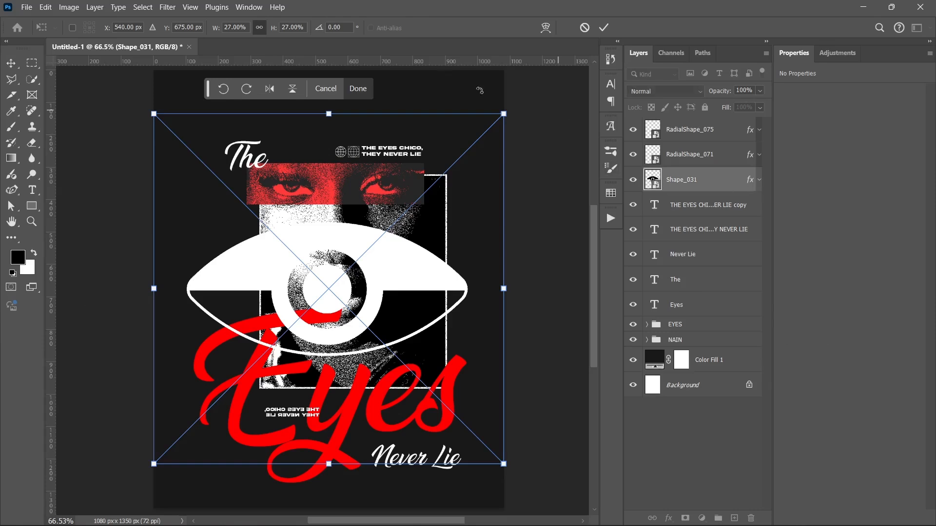
left_click(246, 89)
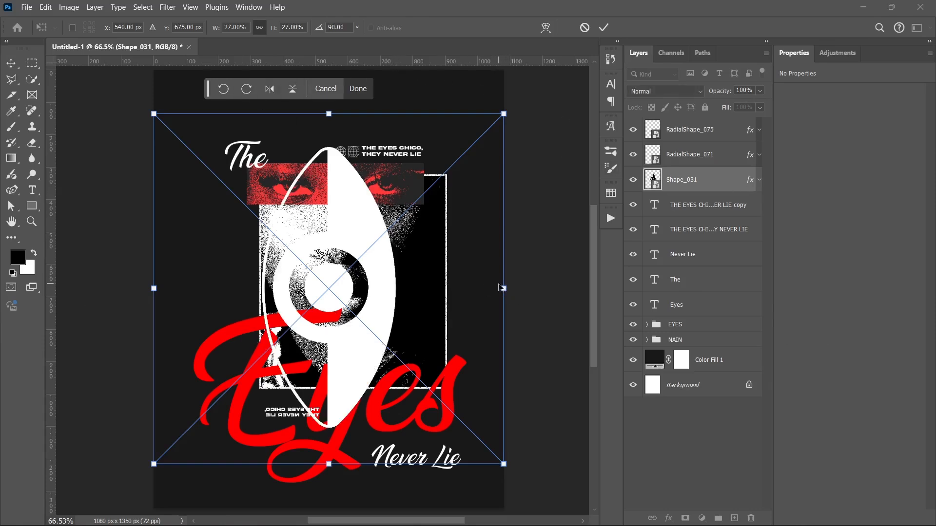
left_click_drag(507, 291, 236, 308)
left_click(604, 27)
key("ctrl+t")
key("Return")
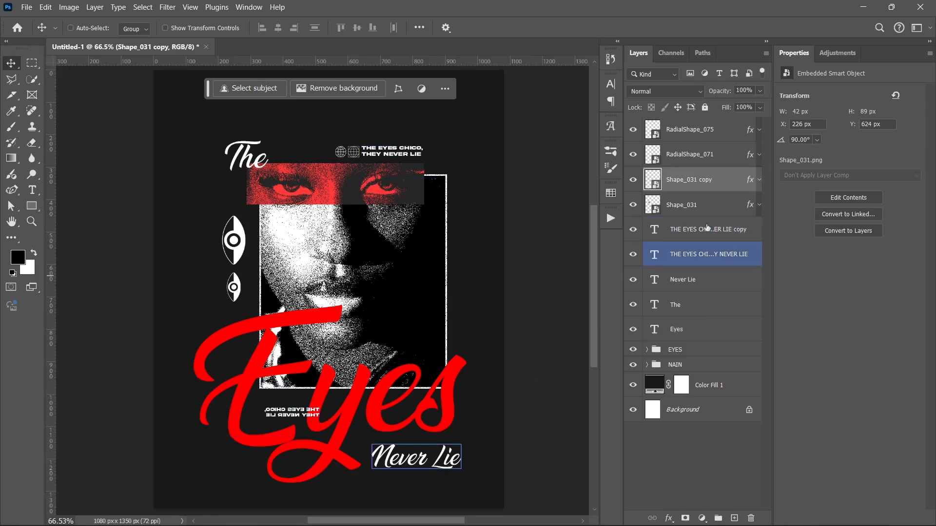
- Group the Eyes, The and Never Lie text layers and name the group HEADLINE
left_click(680, 350)
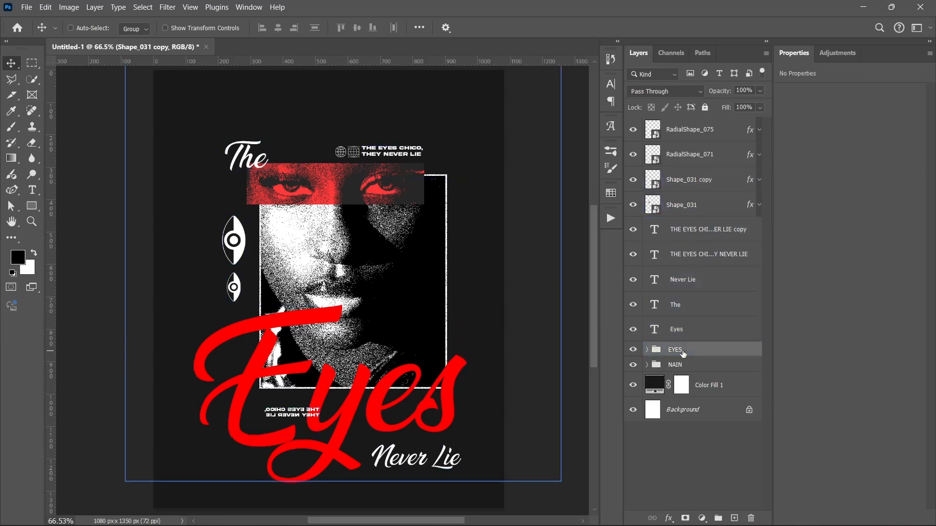
left_click(682, 331)
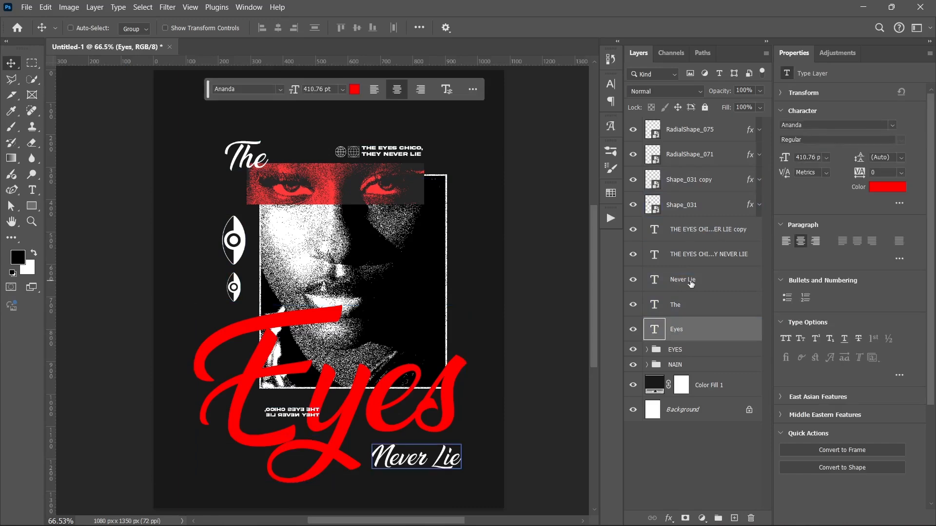
left_click(690, 284, "shift")
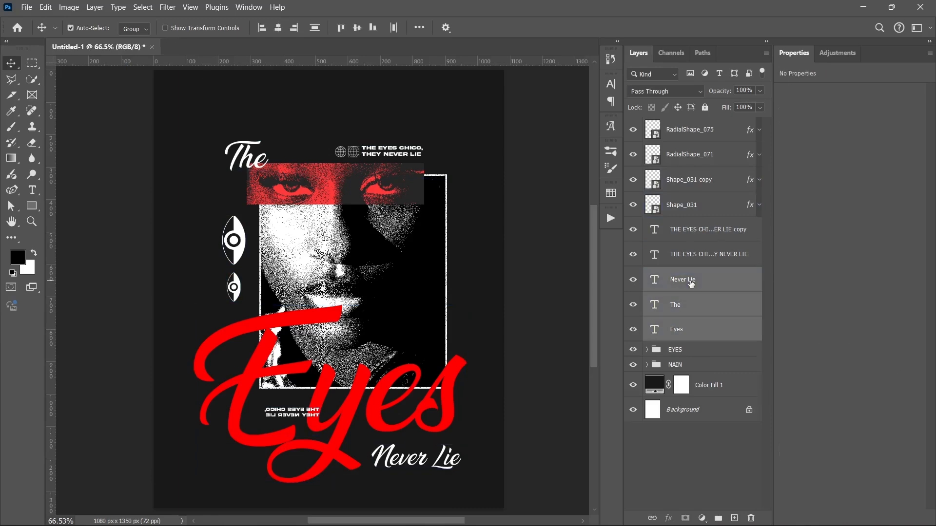
key("ctrl+g")
double_click(684, 274)
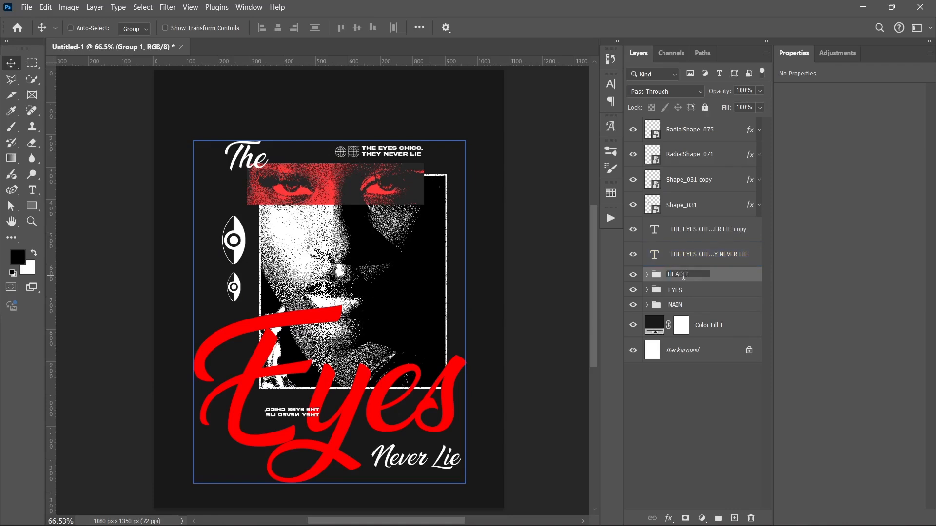
key("Return")
- Group both caption layers, both Shape_031 layers and both RadialShape layers, and name the group ELEMENTS
left_click(694, 419)
left_click(658, 304)
left_click(656, 291)
left_click(668, 253)
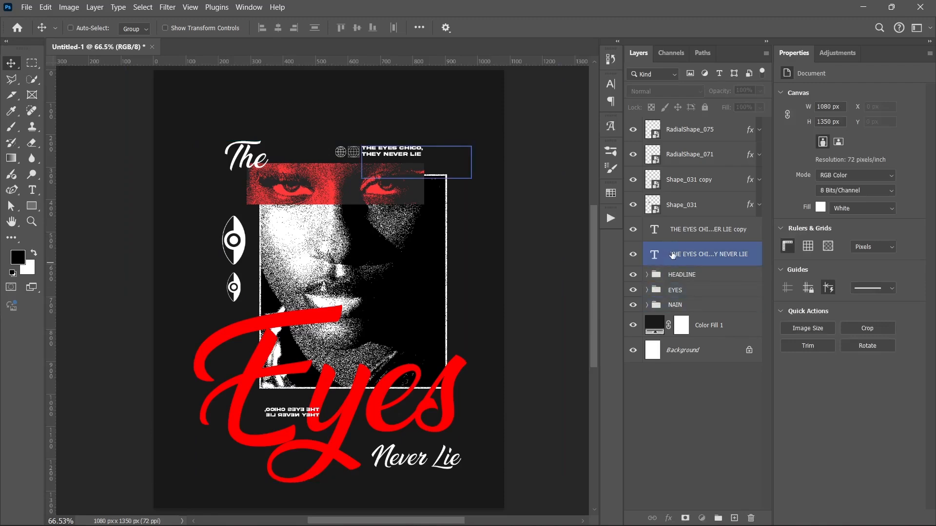
left_click(684, 137, "shift")
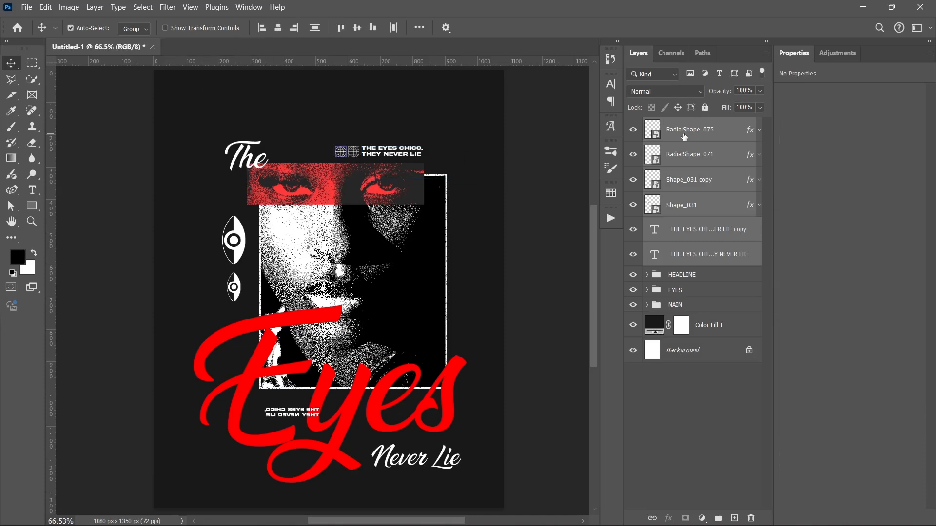
key("ctrl+g")
double_click(678, 124)
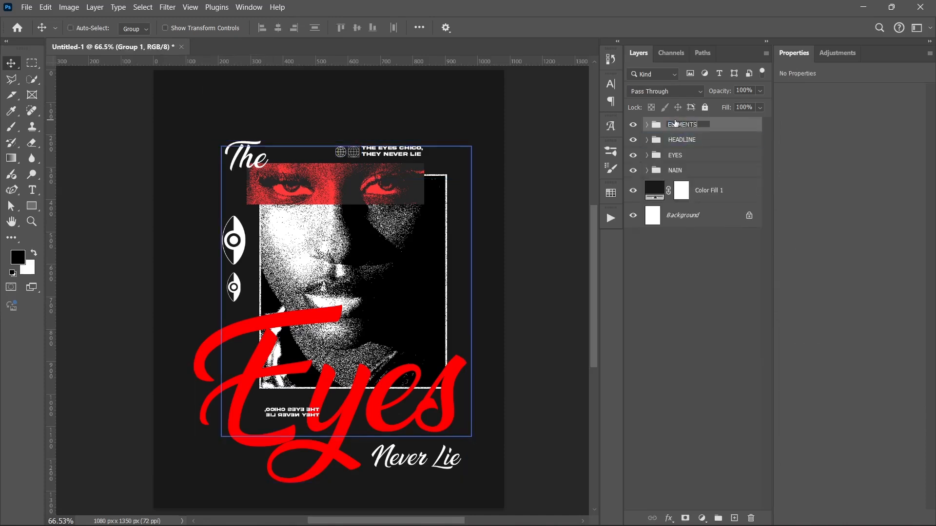
type("ELEMENTS")
key("Return")
- Toggle the visibility of the ELEMENTS, HEADLINE and EYES groups off and on to review what each contains
left_click(633, 125)
left_click(633, 125)
left_click(633, 124)
left_click(632, 125)
left_click(635, 141)
left_click(633, 141)
left_click(633, 141)
left_click(634, 141)
left_click(633, 141)
left_click(633, 141)
left_click(633, 141)
left_click(632, 125)
left_click(633, 125)
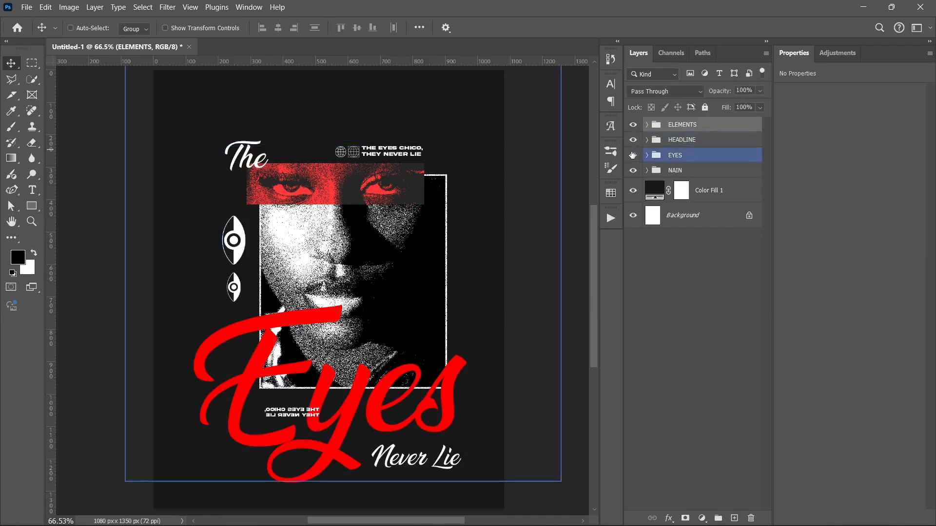
left_click(633, 155)
left_click(633, 156)
- Duplicate the EYES group, scale the copy to 29.48% and place it across the portrait frame's right edge at mid-height
left_click(668, 156)
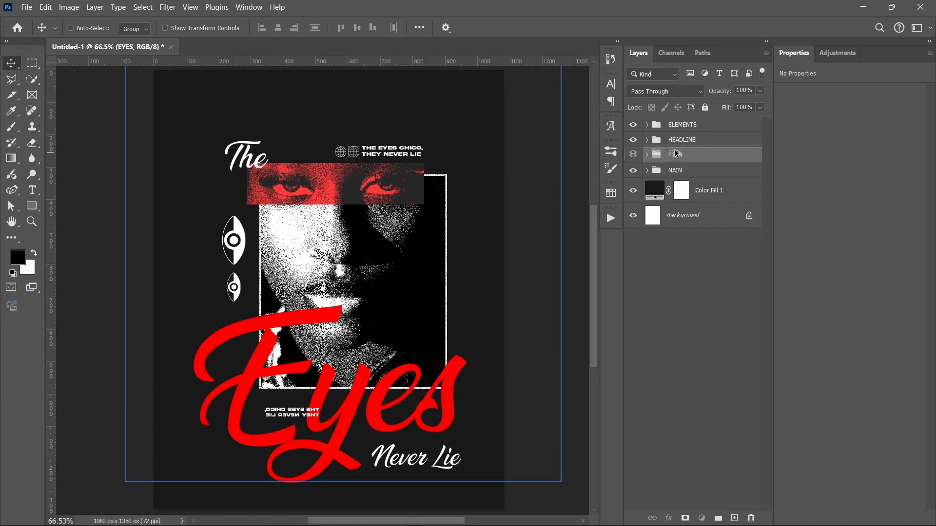
key("ctrl+j")
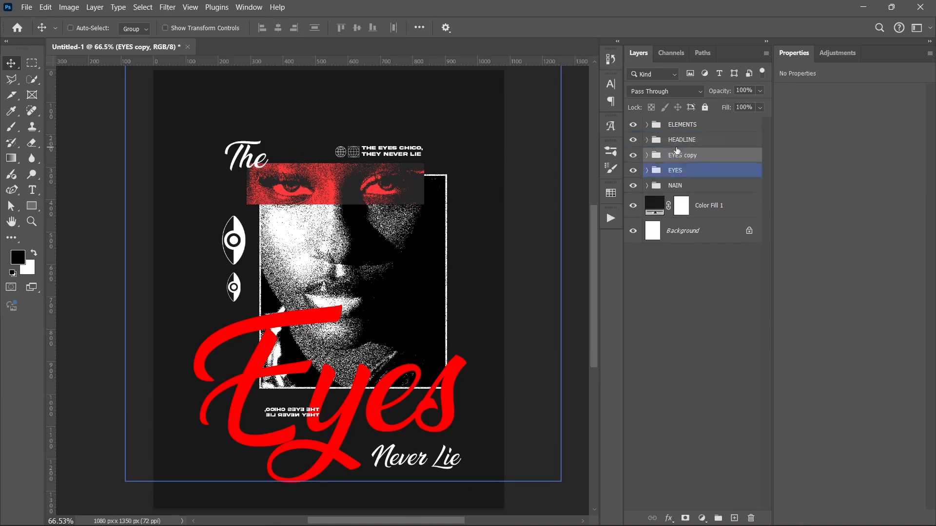
left_click_drag(342, 184, 437, 300)
key("ctrl+t")
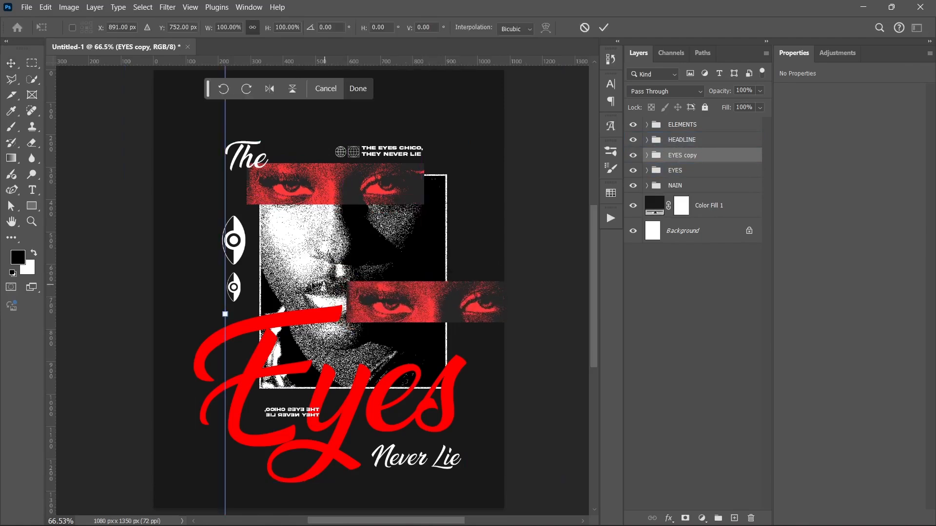
left_click_drag(230, 311, 442, 284)
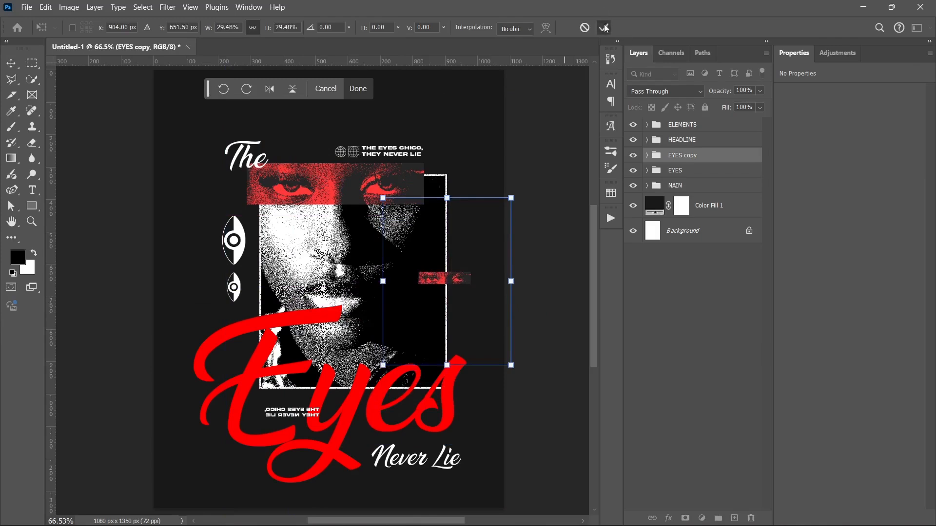
left_click(604, 27)
- Hide the Gradient Map adjustment inside the EYES copy group to remove the small strip's red coloring
left_click(647, 155)
left_click(649, 176)
left_click(632, 175)
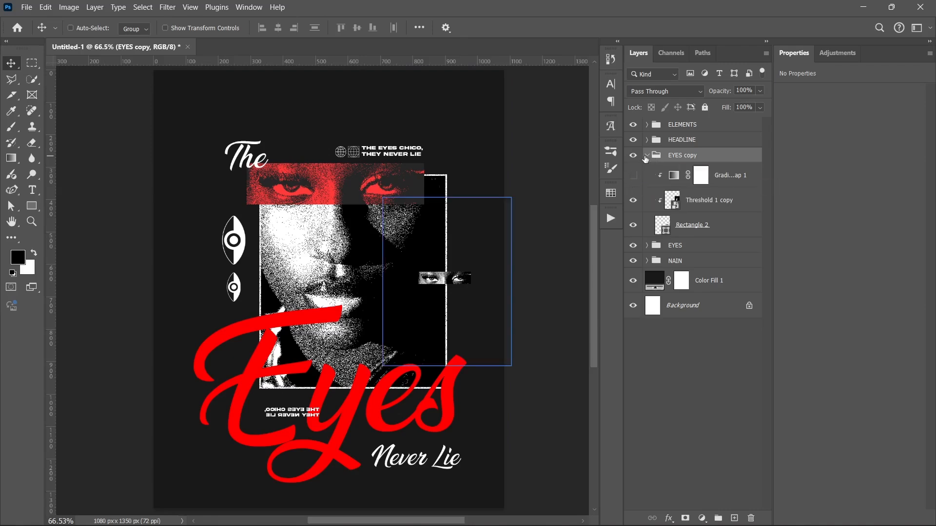
- Look through the Eyes Assets folder for another decorative shape to use in the poster
left_click(648, 156)
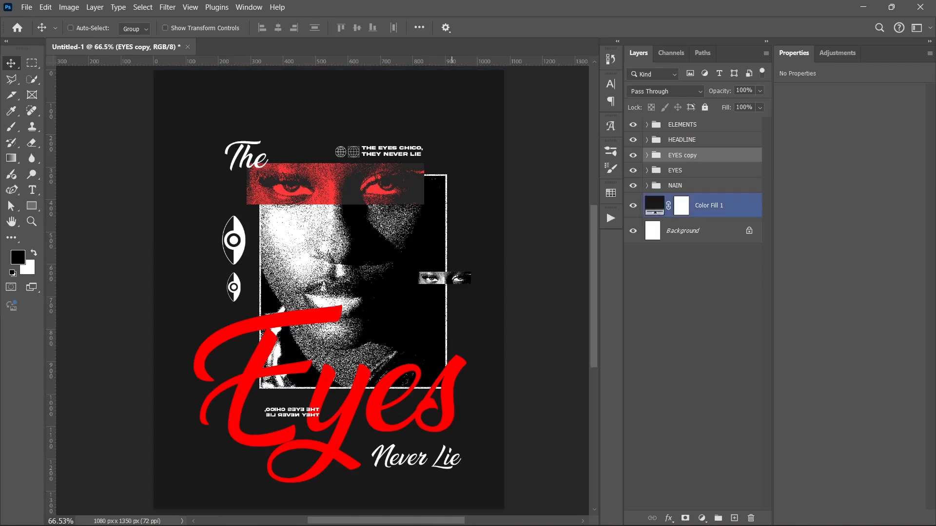
left_click(375, 509)
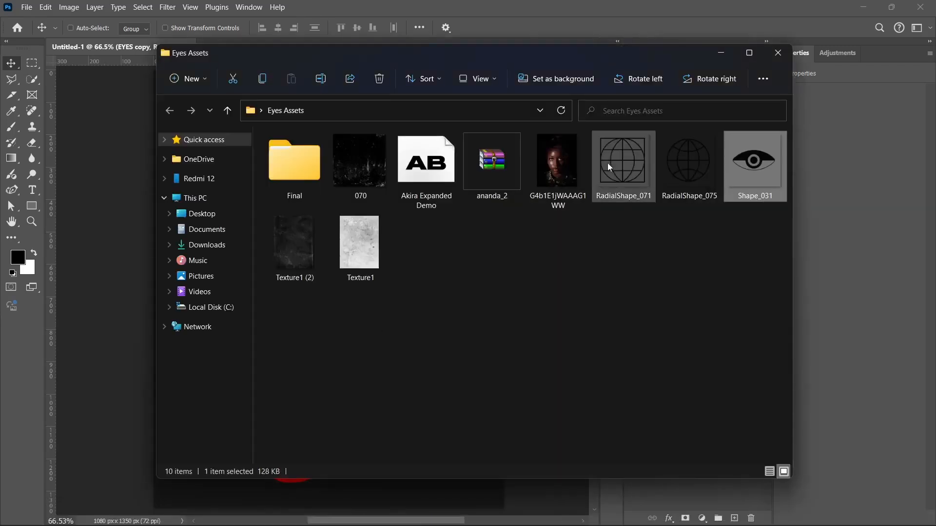
left_click(688, 185)
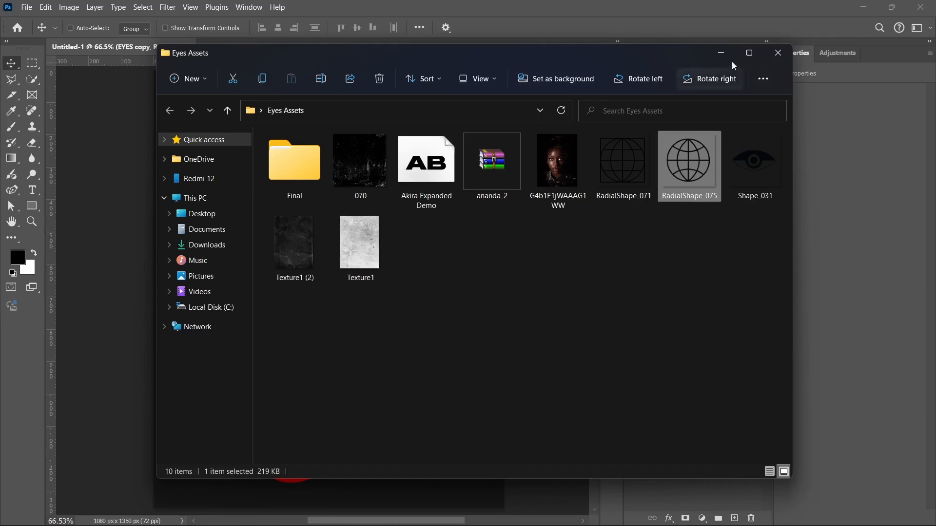
left_click(721, 53)
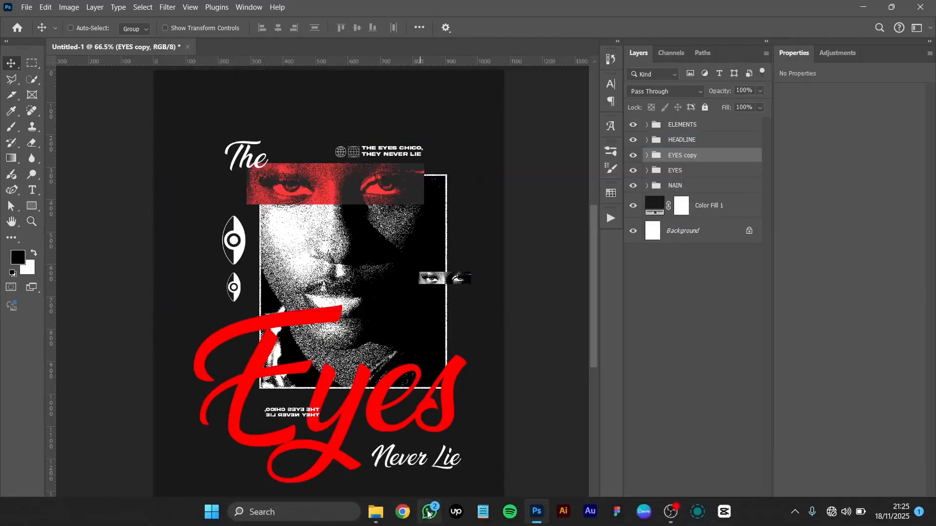
- Duplicate RadialShape_075, place the copy on the portrait frame's right edge over the end of the Eyes headline, and enlarge it to about 63 × 64 px
left_click(646, 125)
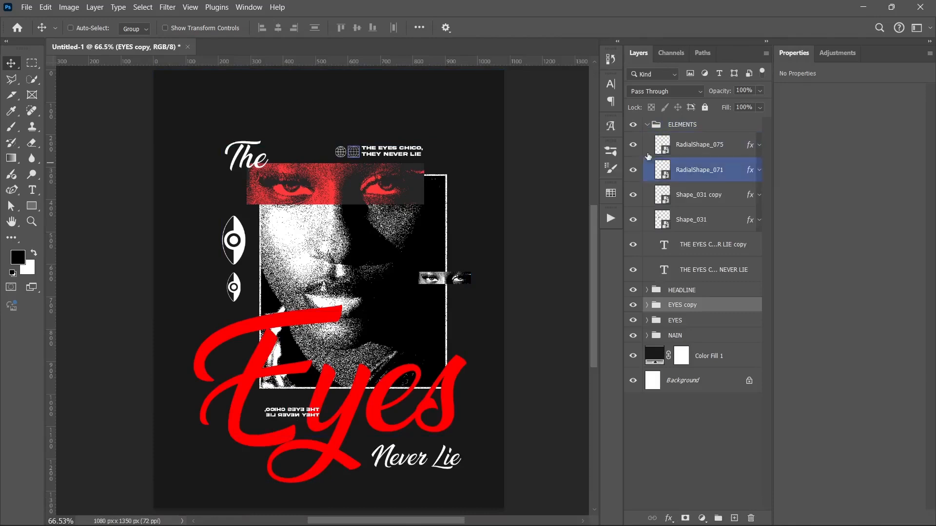
left_click(692, 145)
left_click_drag(356, 158, 460, 365)
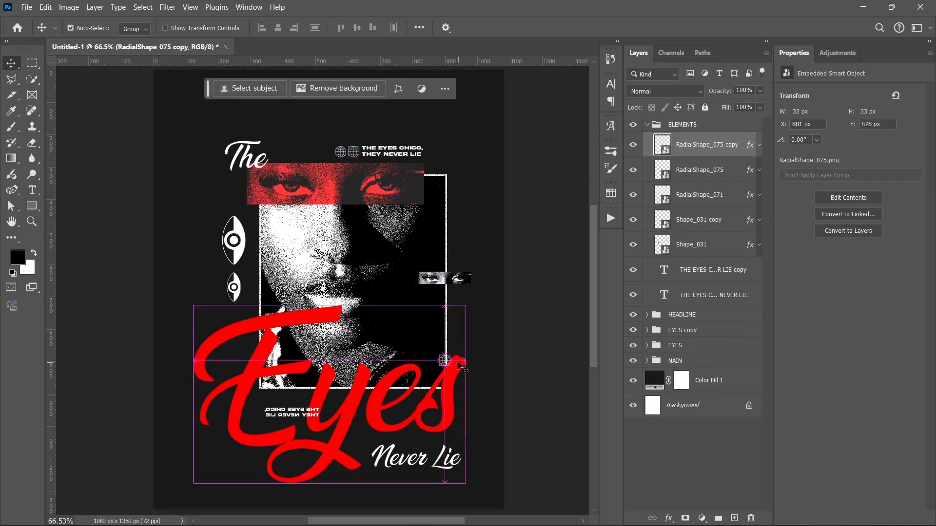
key("ctrl+t")
scroll(459, 366, "up", 3)
left_click_drag(473, 358, 453, 357)
key("Return")
scroll(311, 308, "down", 3)
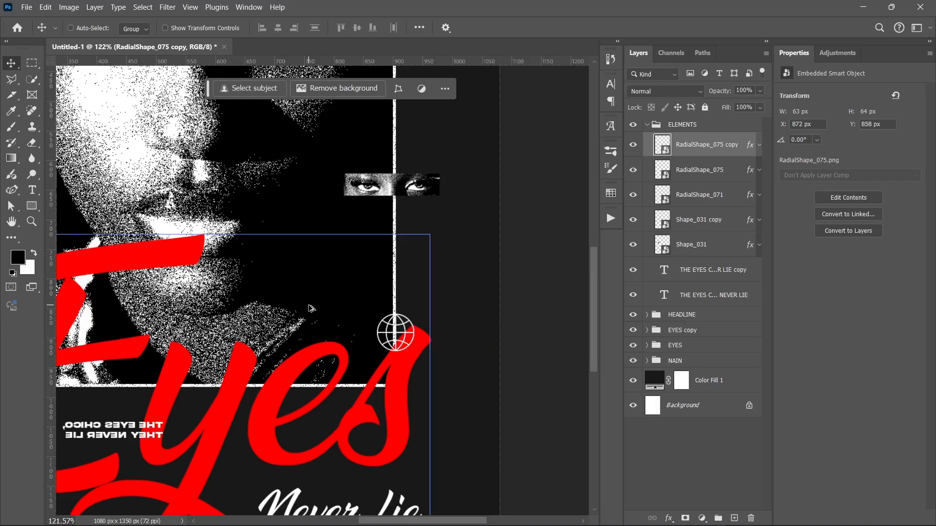
scroll(310, 308, "down", 5)
left_click_drag(246, 392, 302, 428)
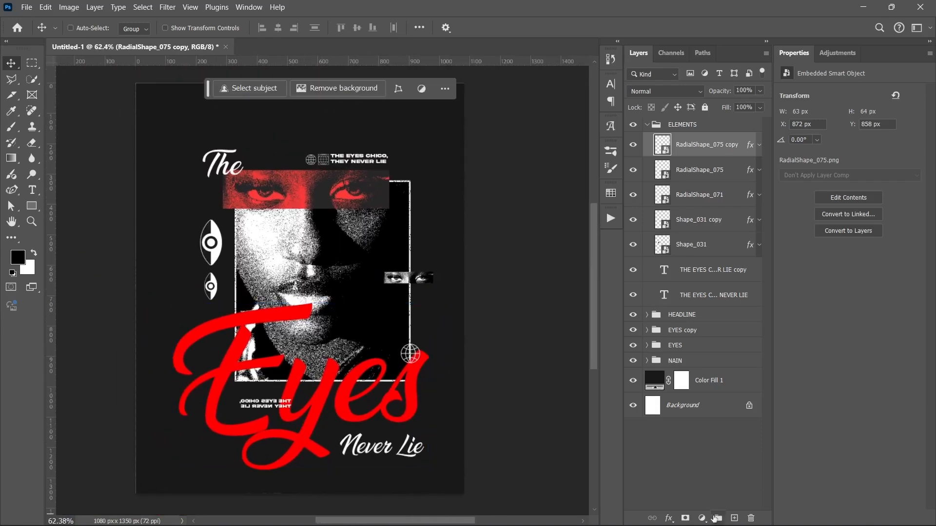
- Select the ELEMENTS, HEADLINE, EYES copy, EYES and NAIN groups and shift them together about 75 px up and 16 px left
left_click(647, 125)
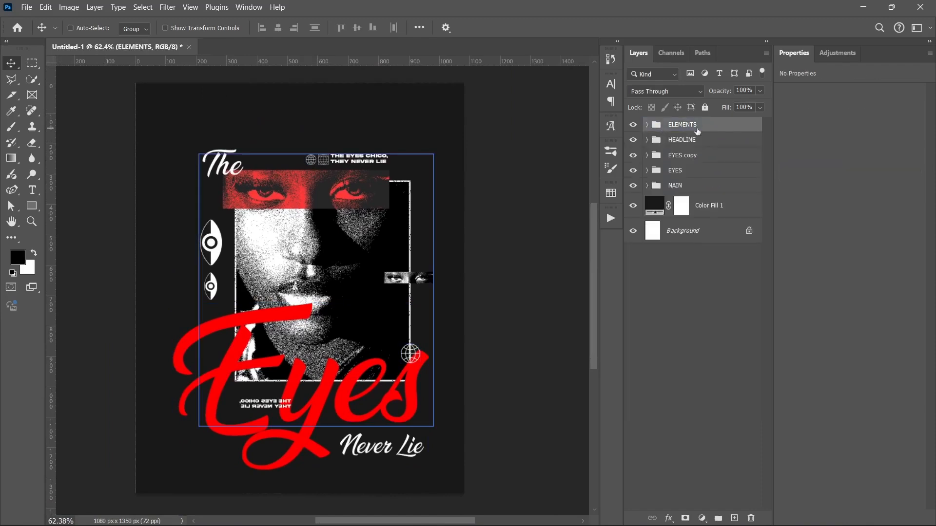
left_click(696, 185, "shift")
key("shift+Up")
key("shift+Up")
key("shift+Up")
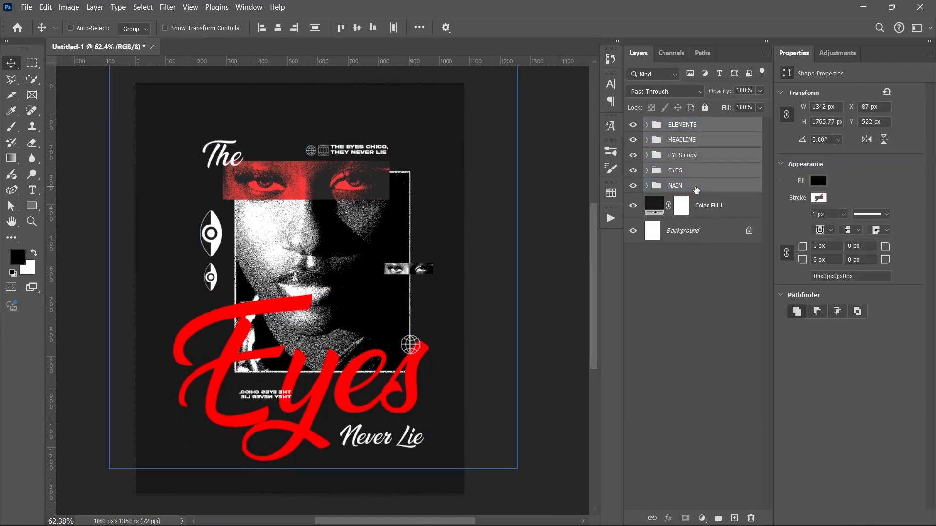
key("shift+Up")
key("shift+Up")
key("shift+Up")
key("shift+Up")
key("shift+Up")
key("shift+Up")
key("shift+Up")
key("shift+Up")
key("shift+Up")
key("Left")
key("Left")
key("Left")
key("Left")
key("Left")
key("Left")
key("Left")
key("Left")
key("Left")
key("Left")
key("Left")
key("Left")
key("Left")
key("Left")
key("Left")
key("Left")
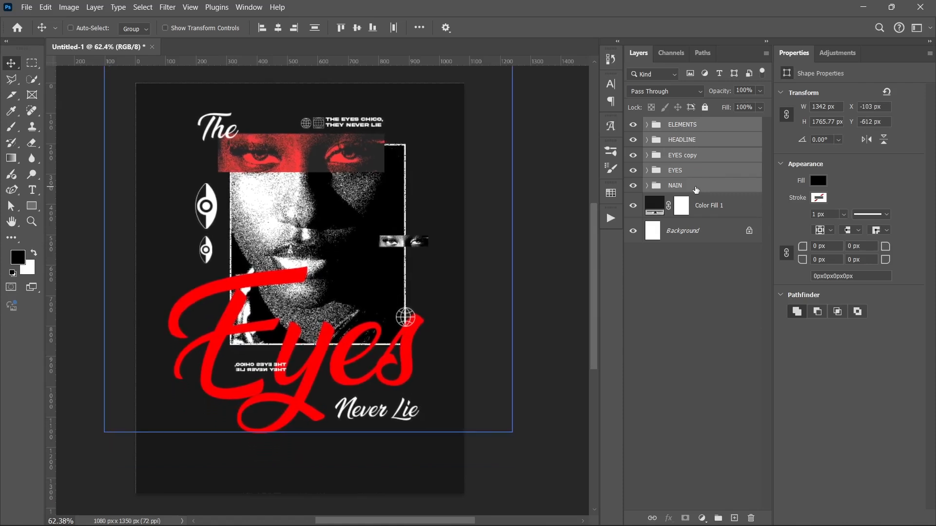
key("Down")
key("Down")
key("Down")
key("Down")
key("Down")
key("Down")
key("Down")
key("Down")
key("Down")
key("Down")
key("Down")
key("Down")
key("Down")
key("Down")
key("Down")
key("Down")
key("Down")
key("Down")
key("Down")
key("Down")
key("Down")
key("Down")
key("Down")
key("Down")
key("Down")
key("Down")
key("Down")
key("Down")
key("Down")
key("Down")
- Draw a horizontal line about 749 px wide and 1 px thick below the headline, directly above the Color Fill 1 layer, and fill it white
left_click(728, 214)
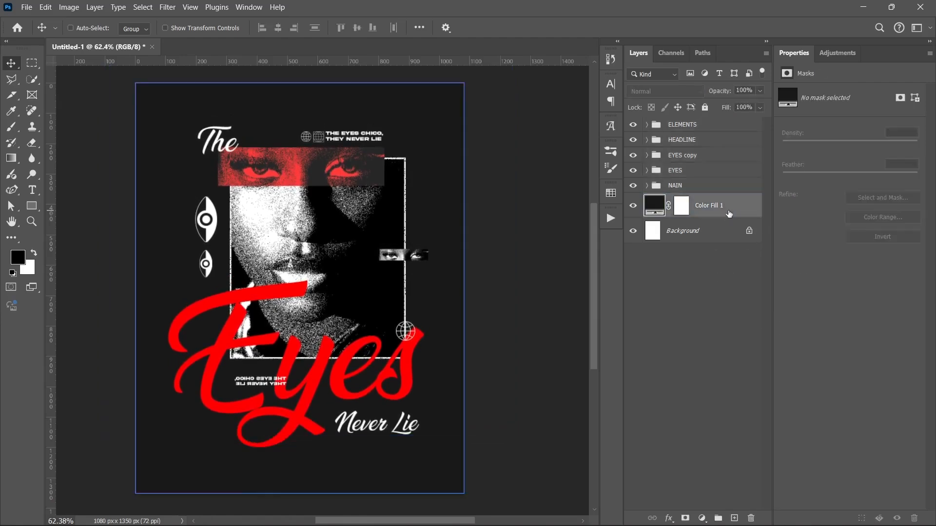
left_click_drag(36, 209, 98, 271)
left_click_drag(177, 459, 405, 472)
key("v")
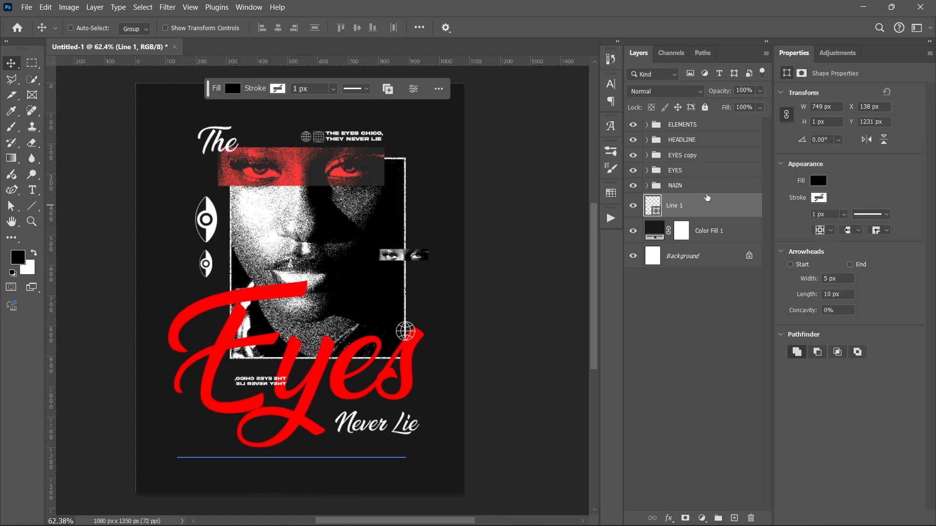
left_click(818, 181)
left_click(768, 244)
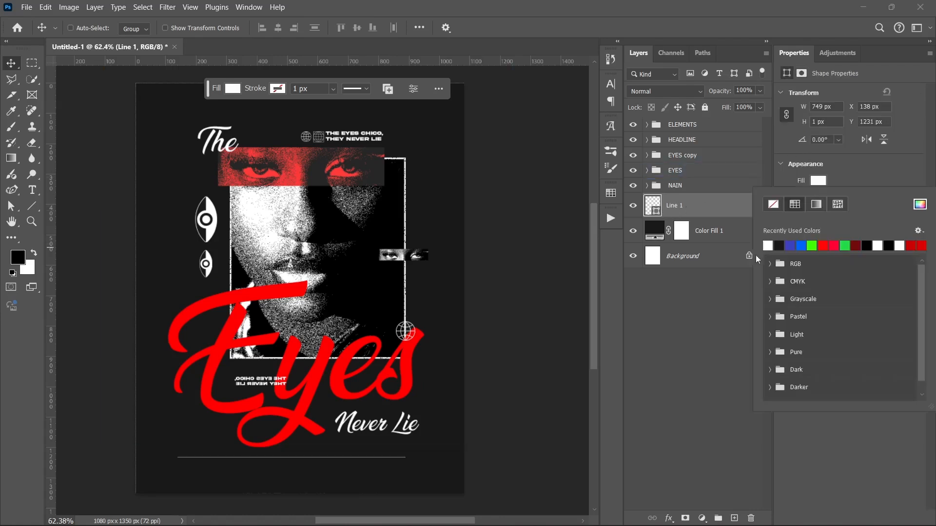
left_click(849, 174)
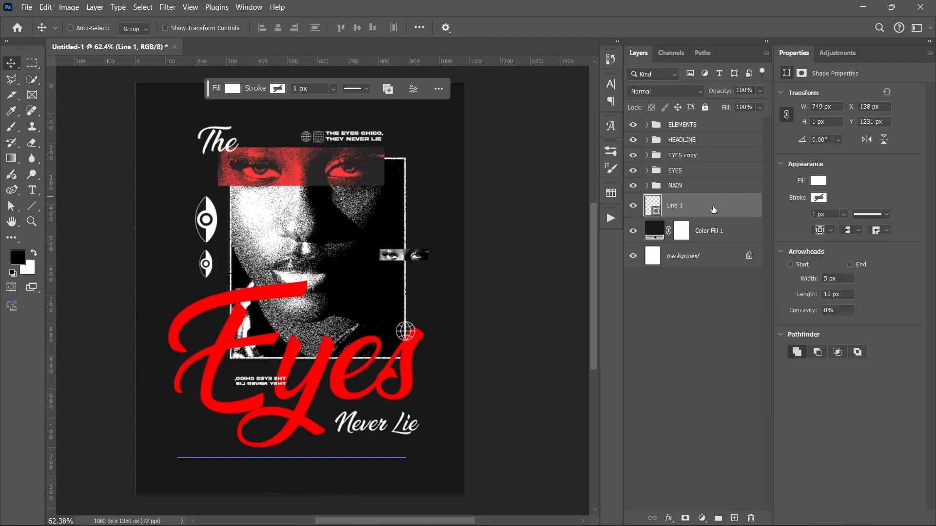
- Center the line horizontally relative to the canvas
left_click(419, 28)
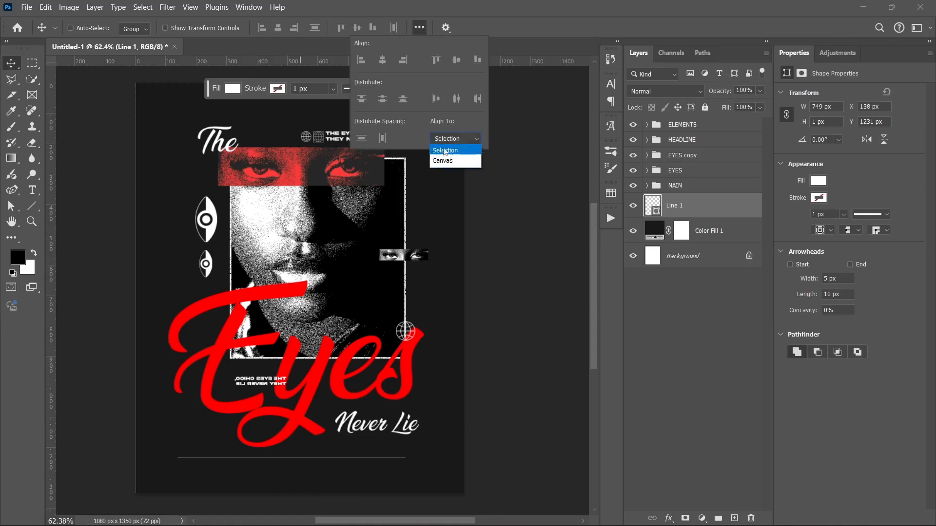
left_click(442, 158)
left_click(279, 30)
left_click(279, 31)
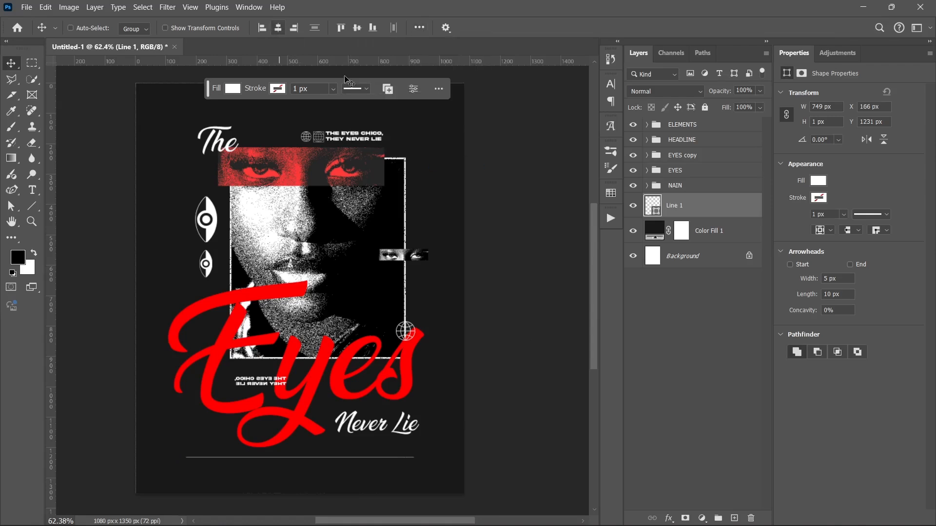
- Add a white 5 px inside Stroke effect to the line, using Dissolve blending at 92% opacity
double_click(703, 207)
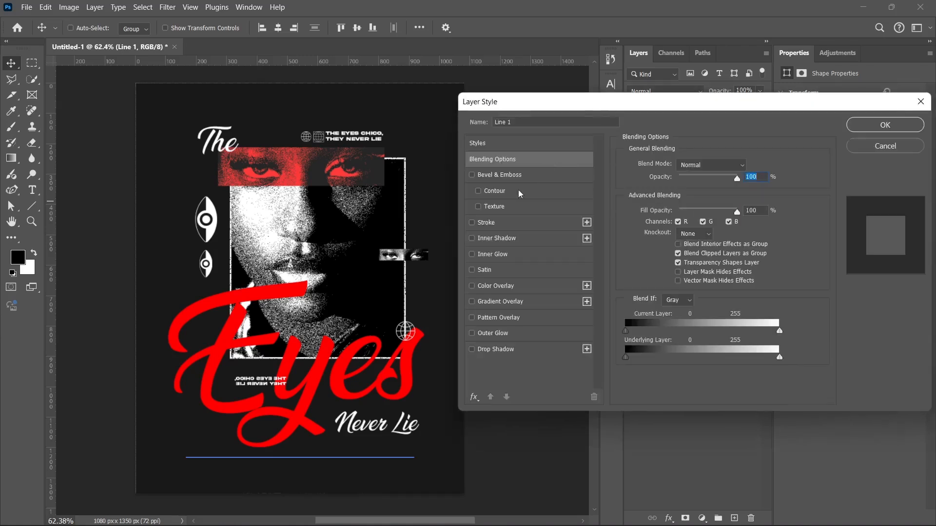
left_click(510, 223)
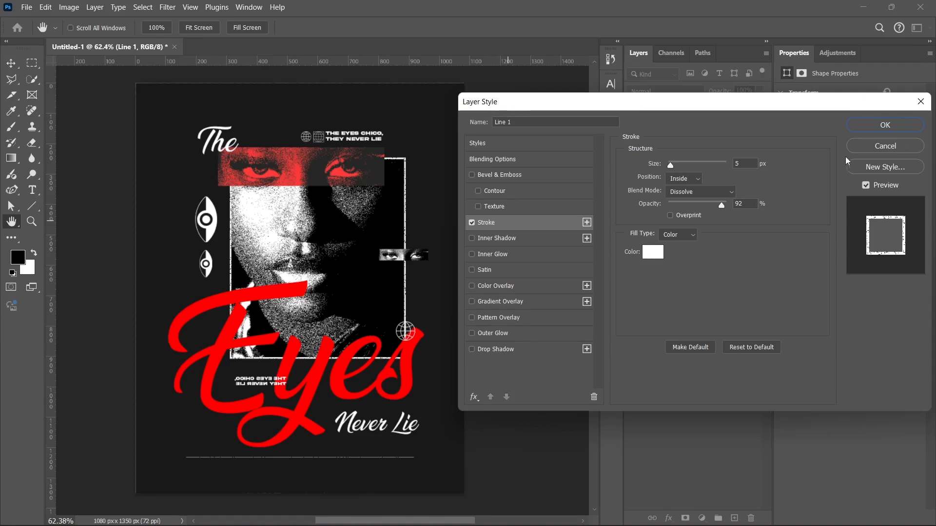
left_click(884, 125)
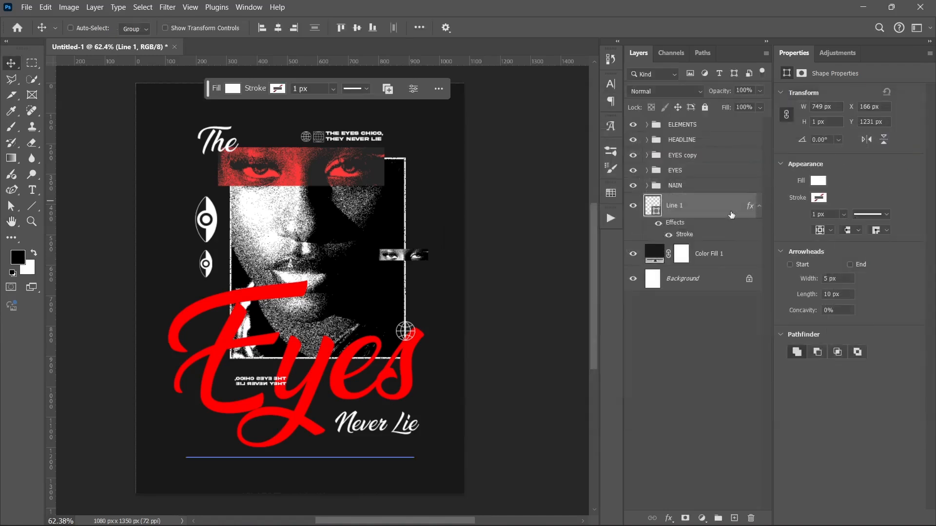
- Add a layer mask to the line and paint black with a large soft brush over both ends to fade them out
left_click(686, 518)
key("b")
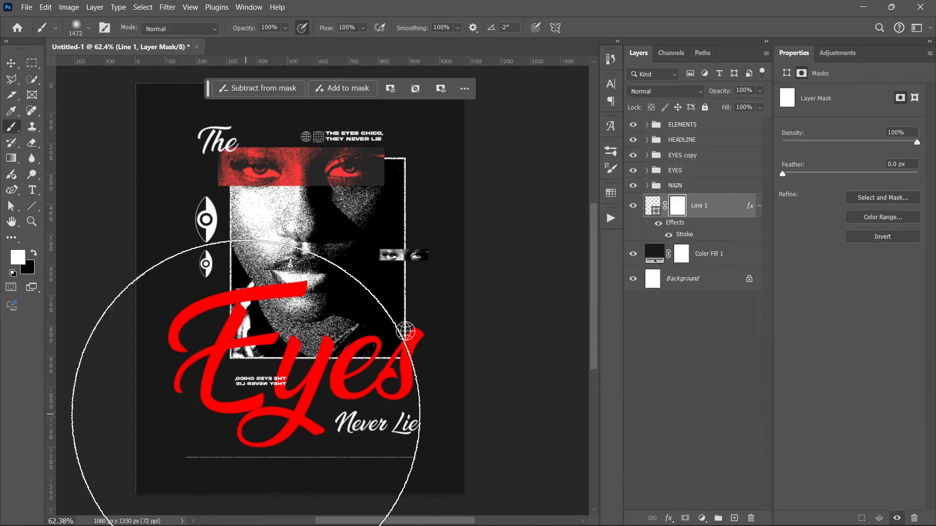
key("x")
left_click_drag(320, 338, 134, 360)
left_click(419, 460)
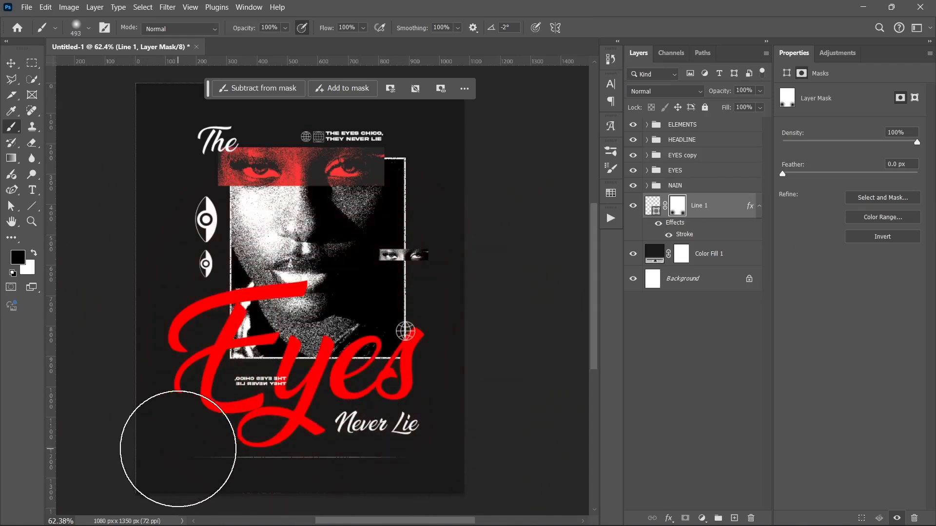
- Set the line shape's thickness to 2 px
scroll(226, 408, "up", 5)
scroll(226, 407, "down", 5)
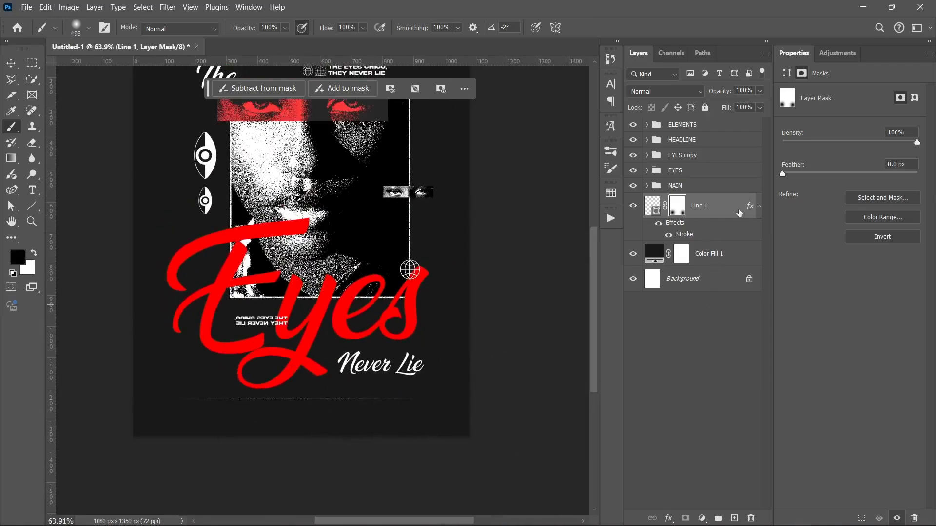
left_click(654, 206)
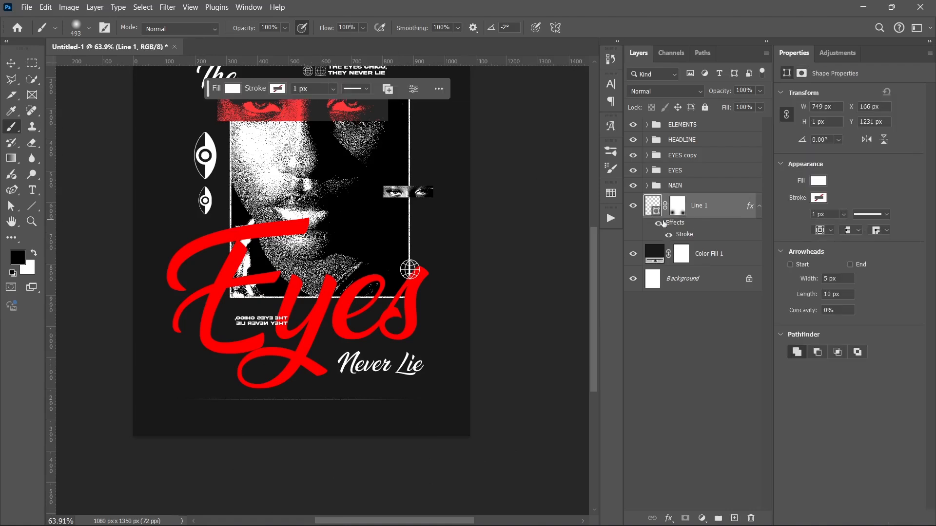
left_click(32, 206)
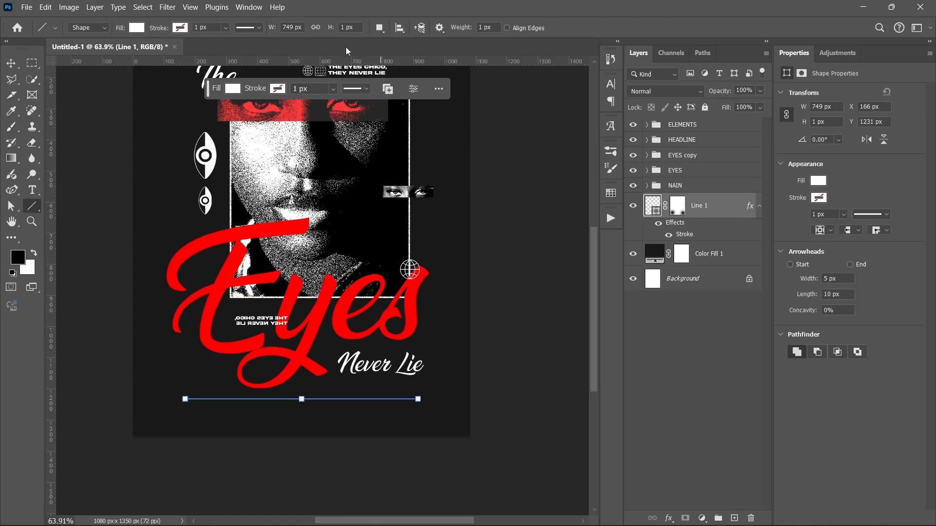
type("2v")
left_click(641, 371)
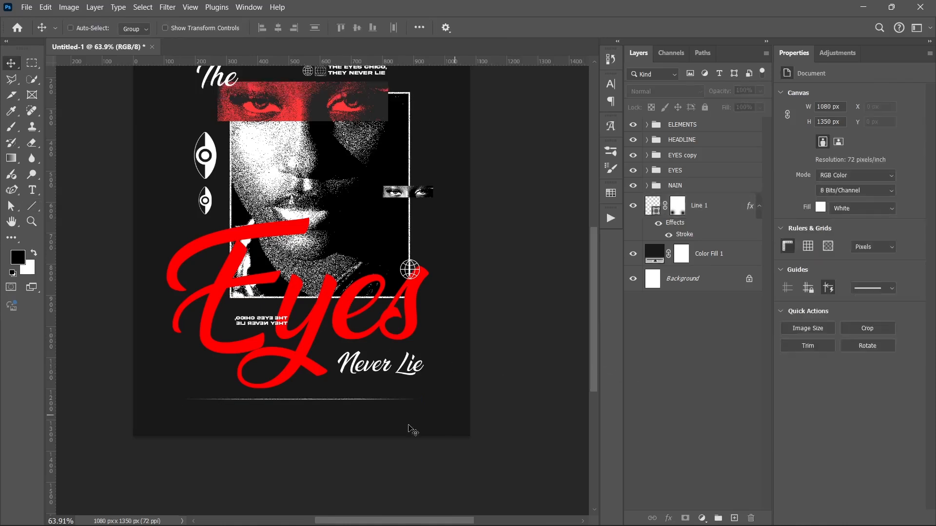
scroll(442, 426, "up", 2)
scroll(371, 409, "up", 2)
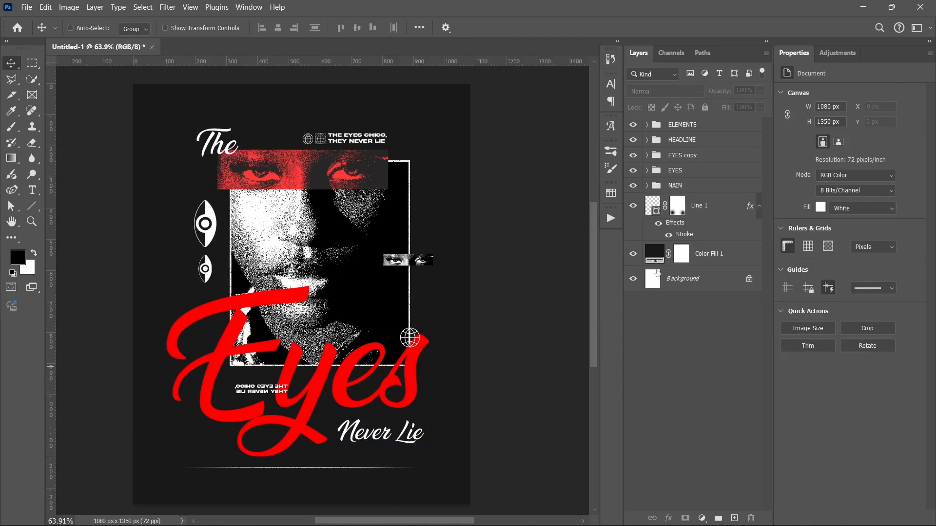
- Place the Texture1 (2) image from the Eyes Assets folder above the ELEMENTS group and scale it to 93.25% so it covers the canvas
left_click(760, 206)
left_click(682, 125)
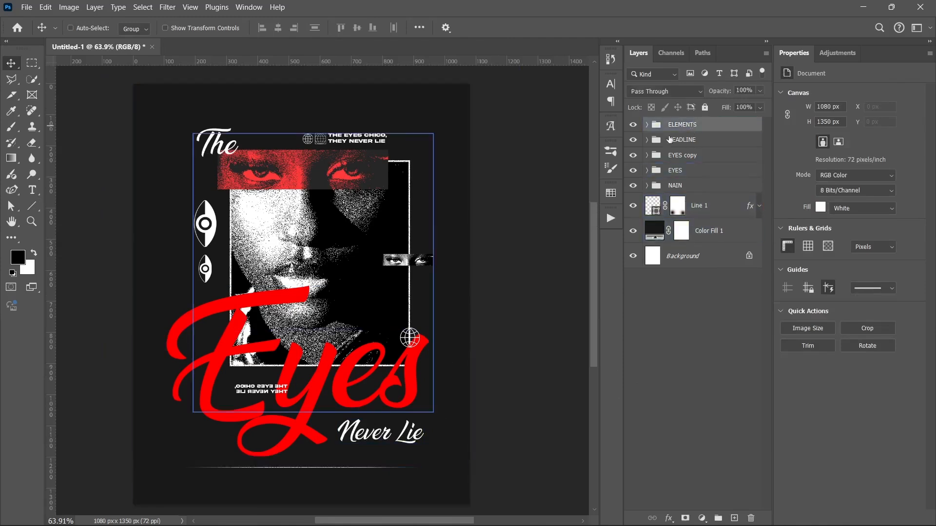
left_click(376, 512)
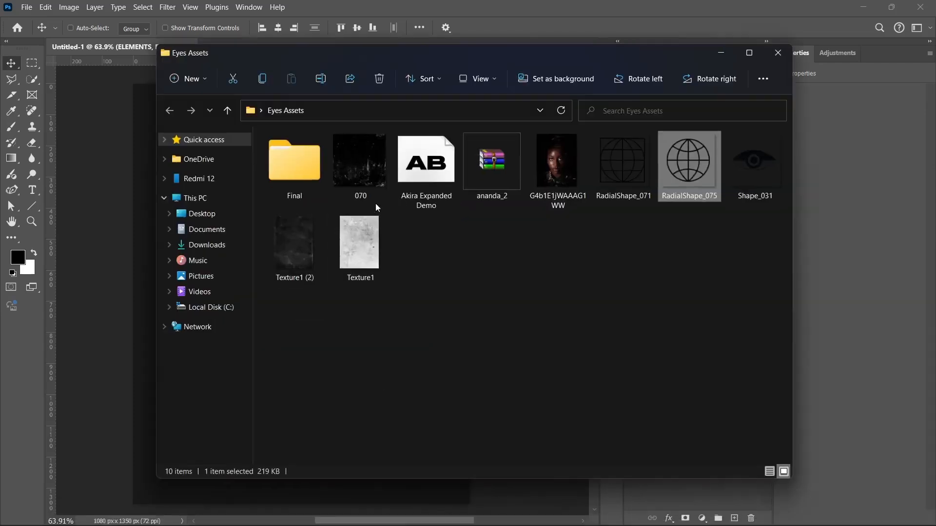
left_click(309, 244)
left_click_drag(298, 259, 95, 297)
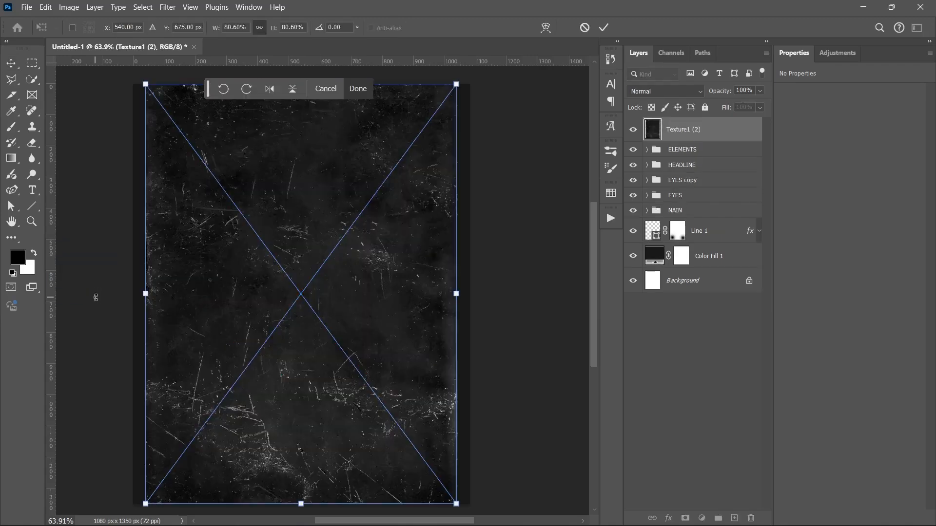
scroll(266, 212, "down", 2)
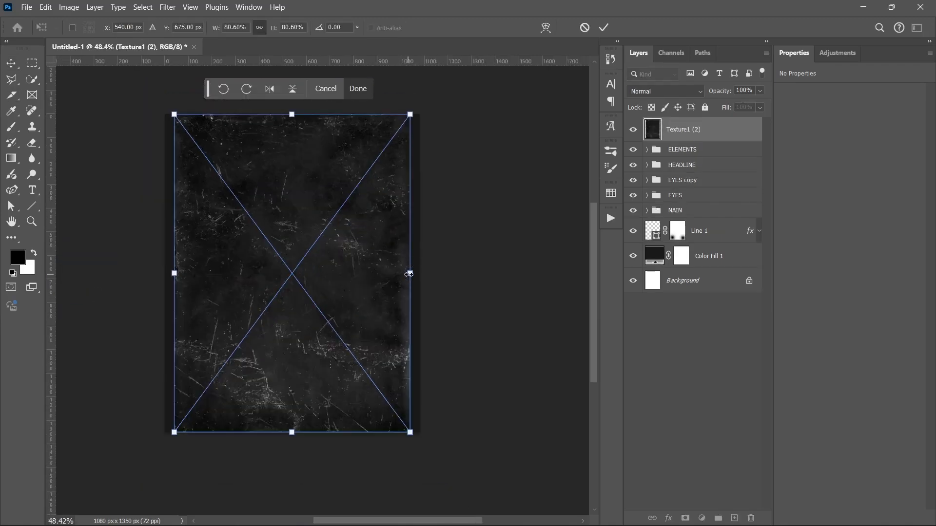
left_click_drag(408, 274, 429, 277)
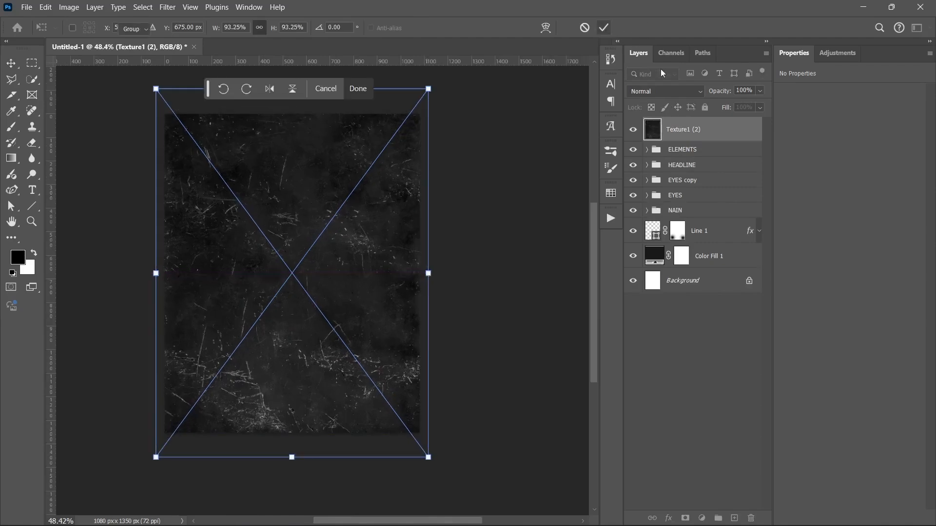
key("Return")
- Set the Texture1 (2) layer's blend mode to Lighten and its fill to 51%
left_click(661, 92)
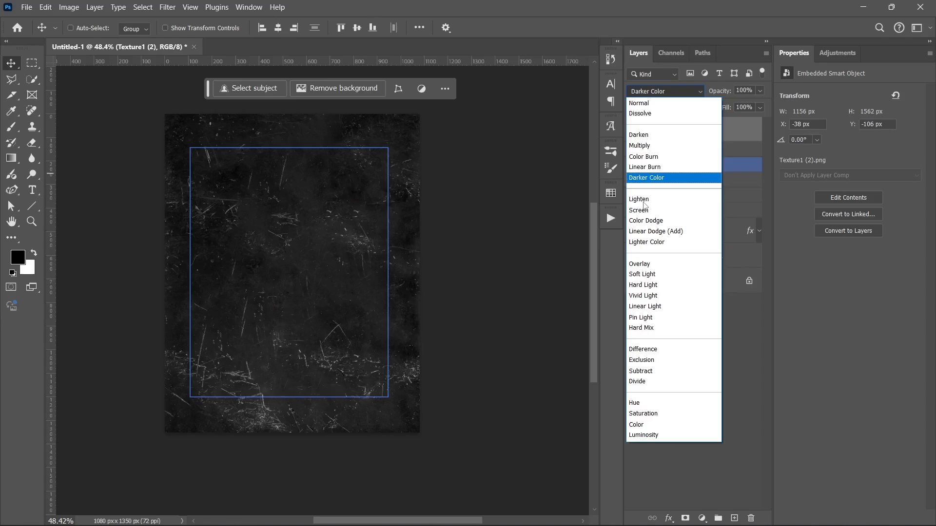
left_click(642, 200)
left_click(759, 107)
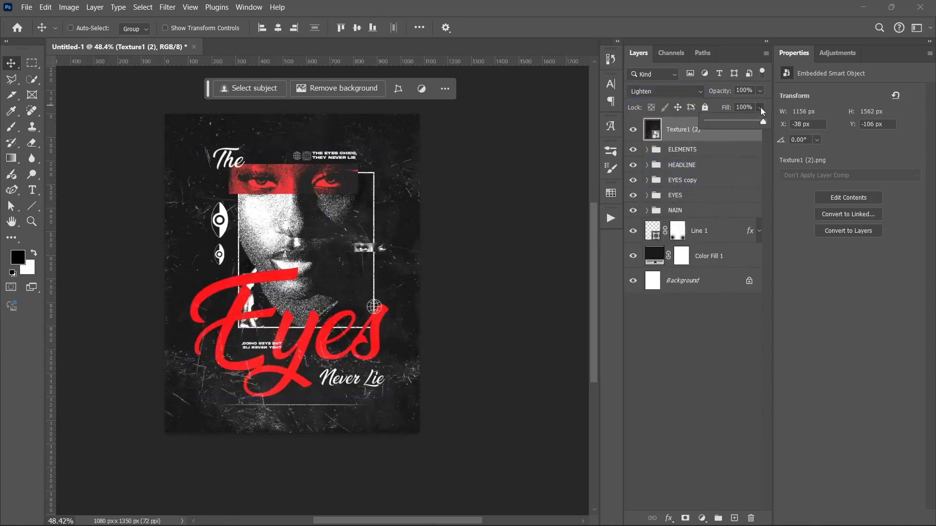
left_click(736, 122)
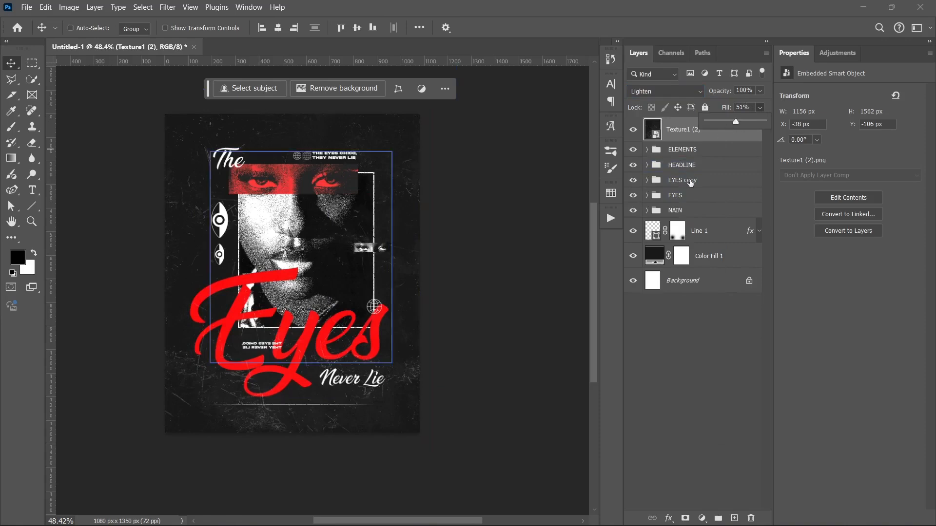
- Place the 070 image from the Eyes Assets folder above the Texture1 (2) layer and scale it to 68.26% so it covers the canvas
mouse_move(407, 524)
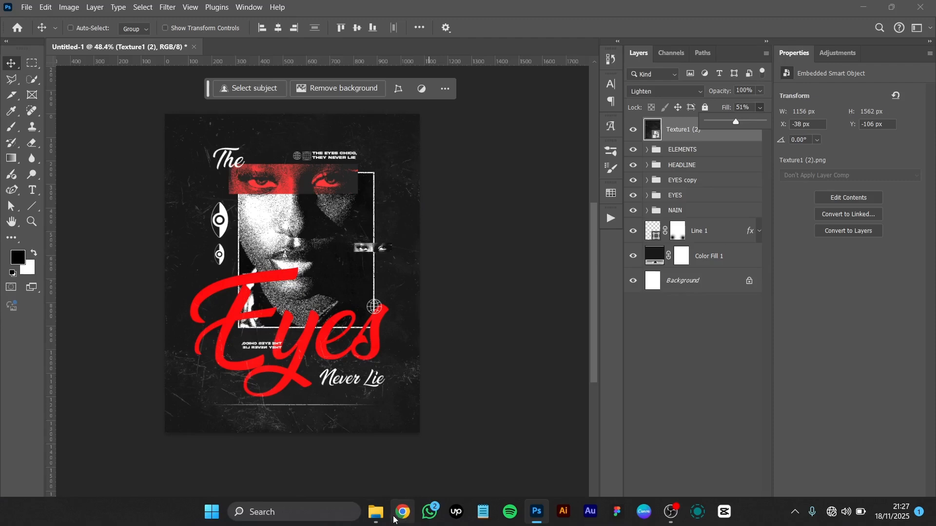
left_click(377, 515)
left_click_drag(350, 254, 352, 243)
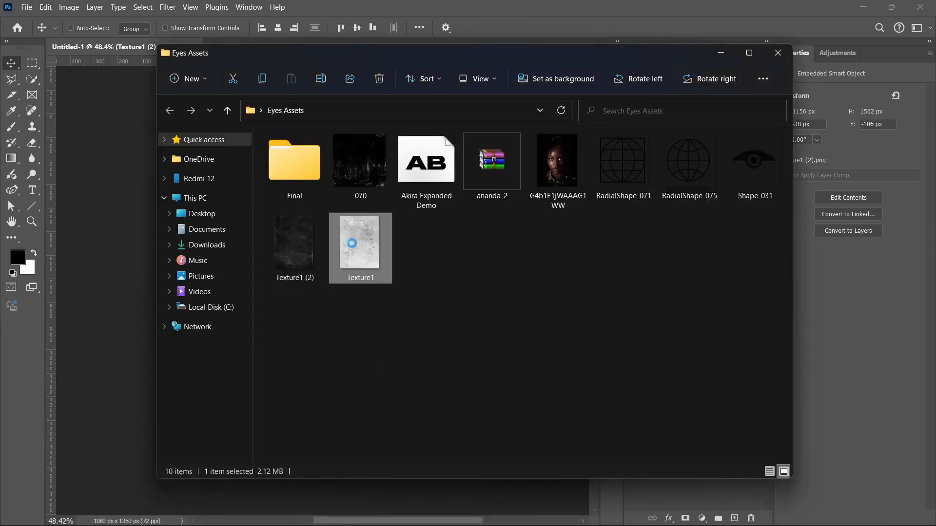
left_click(361, 175)
left_click_drag(362, 175, 275, 256)
left_click_drag(419, 273, 459, 269)
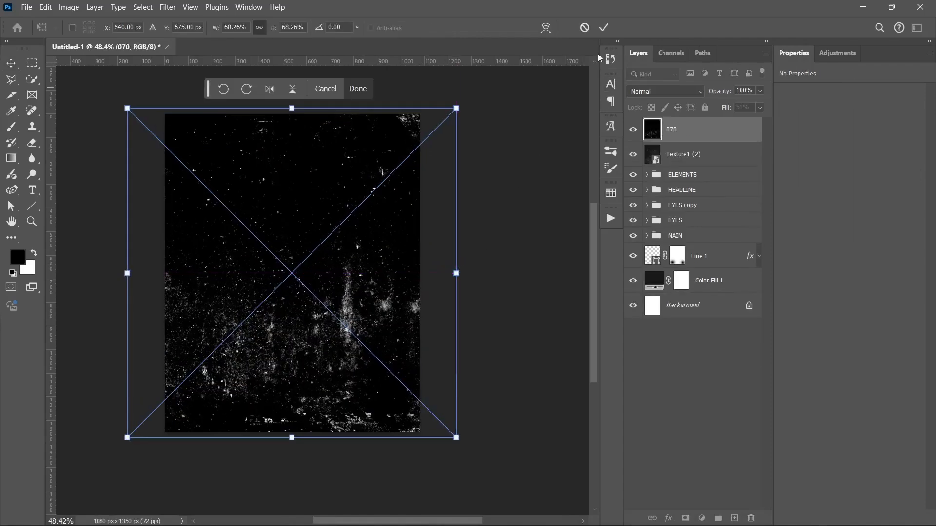
left_click(604, 30)
- Set the 070 layer's blend mode to Screen and its fill to 30%, and compare the poster with and without it
left_click(665, 91)
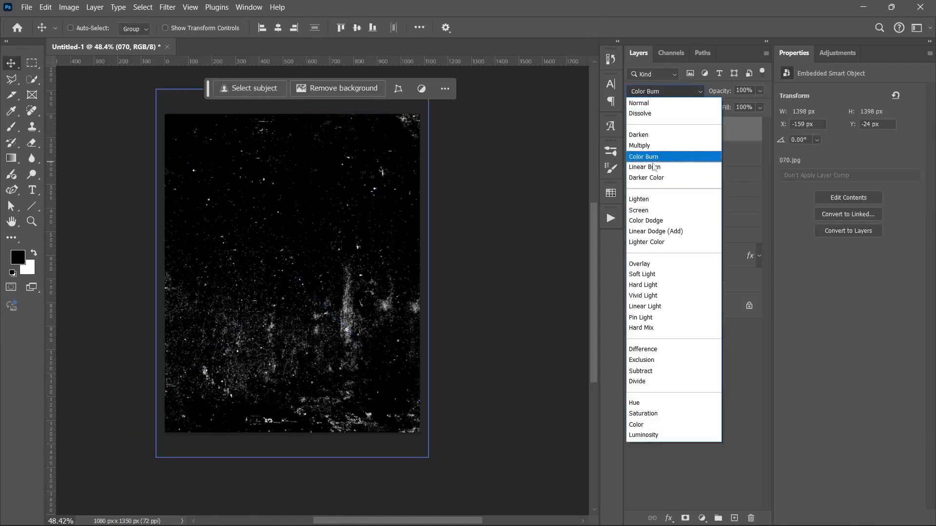
left_click(643, 211)
left_click(759, 108)
left_click_drag(763, 121, 719, 122)
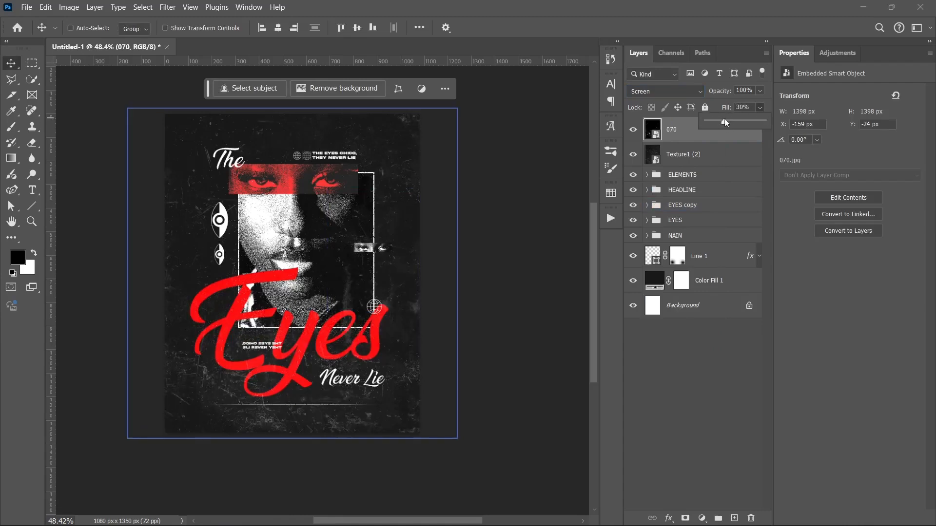
left_click(633, 130)
left_click(629, 131)
left_click(629, 130)
left_click(628, 131)
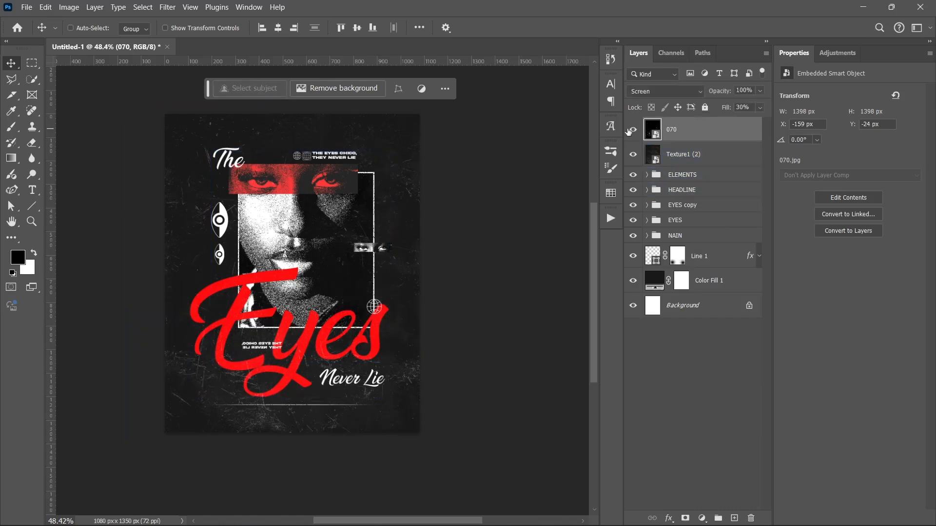
- Place the Texture1 image from the Eyes Assets folder directly above the HEADLINE group and scale it to 88.06% to span the canvas width
left_click(681, 222)
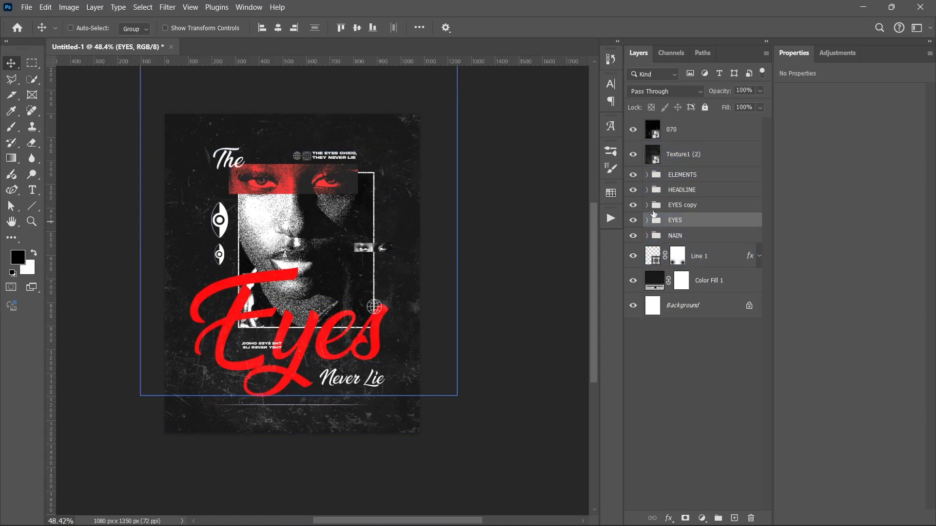
left_click(647, 193)
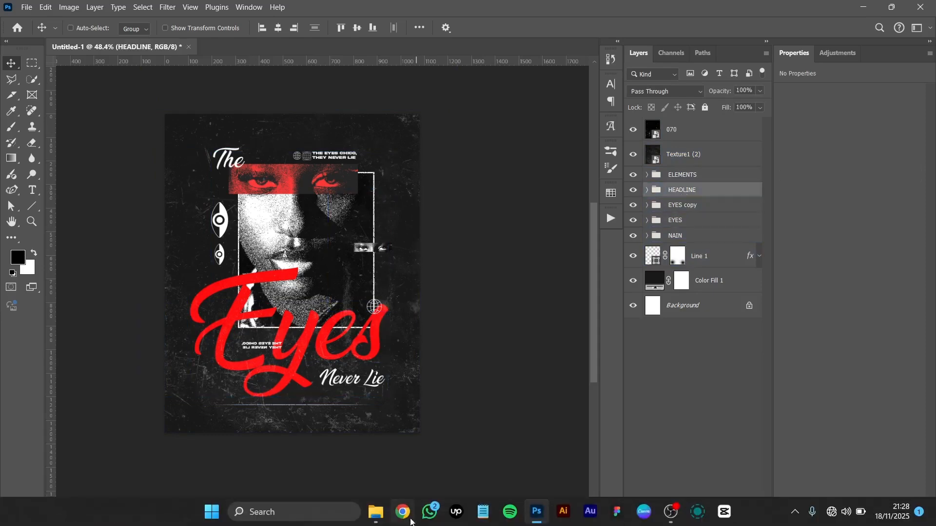
left_click(376, 512)
left_click(380, 276)
left_click_drag(380, 274, 88, 298)
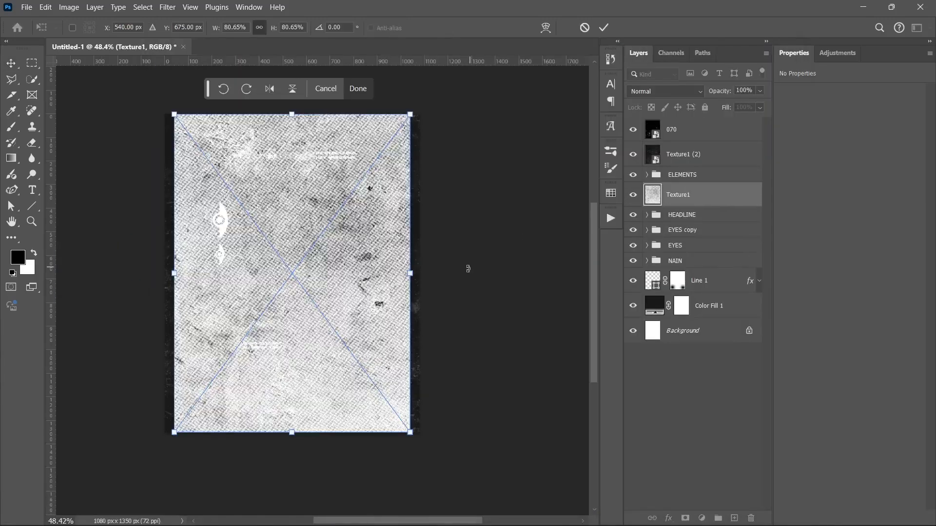
left_click_drag(411, 274, 422, 273)
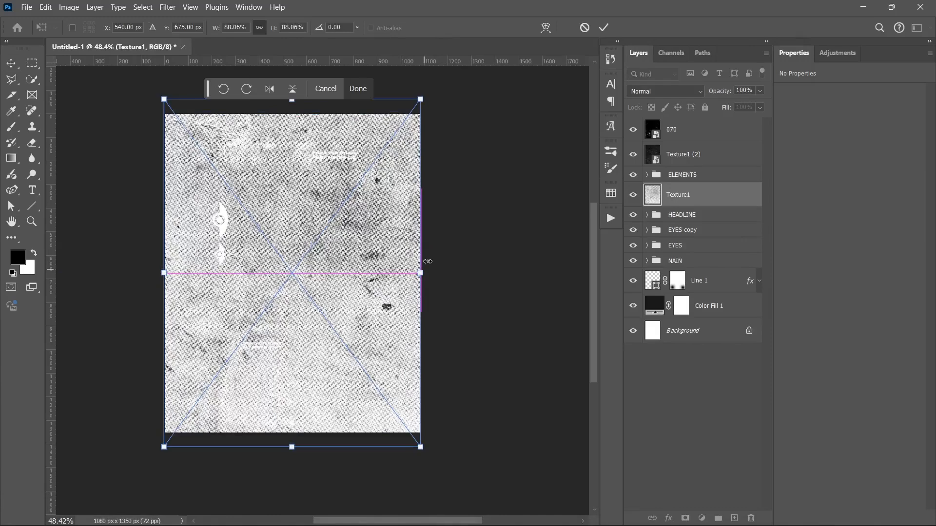
key("Return")
- Clip the Texture1 layer to the HEADLINE group and set its blend mode to Darken
left_click(692, 207, "alt")
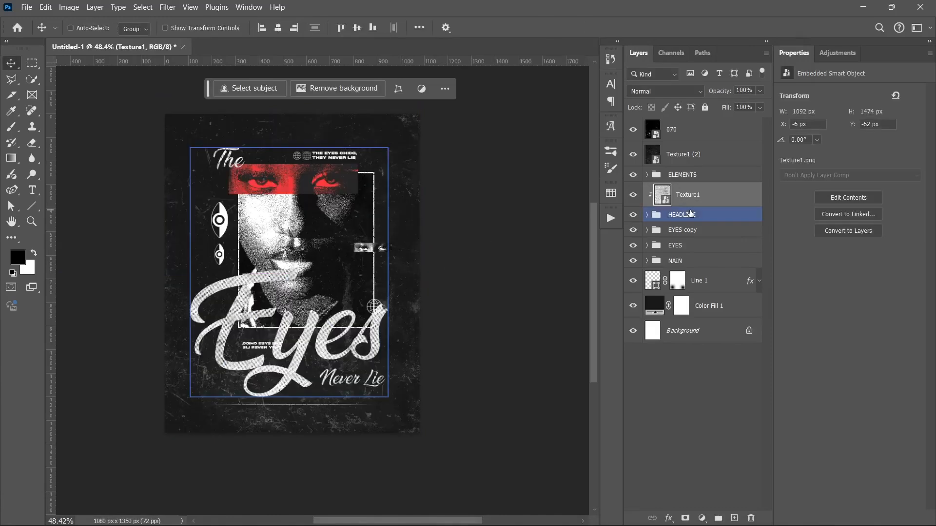
left_click(664, 92)
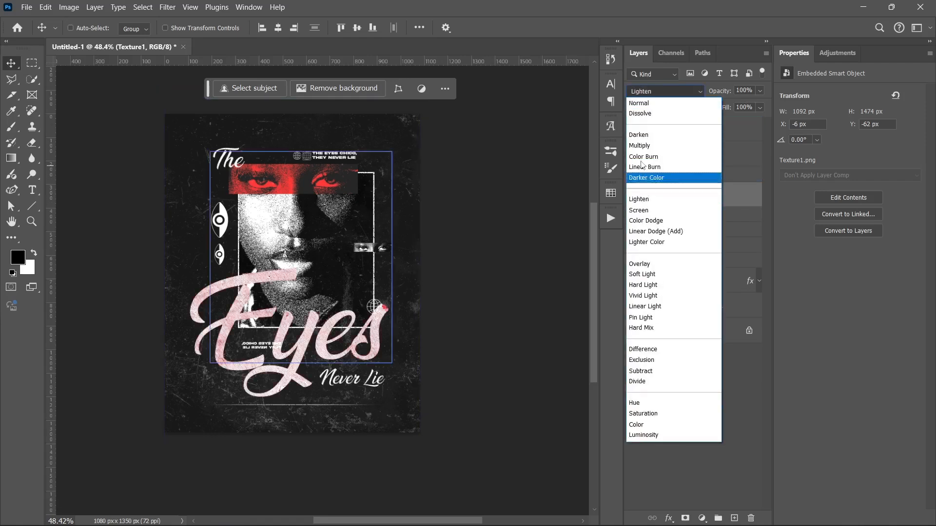
left_click(638, 136)
left_click(663, 376)
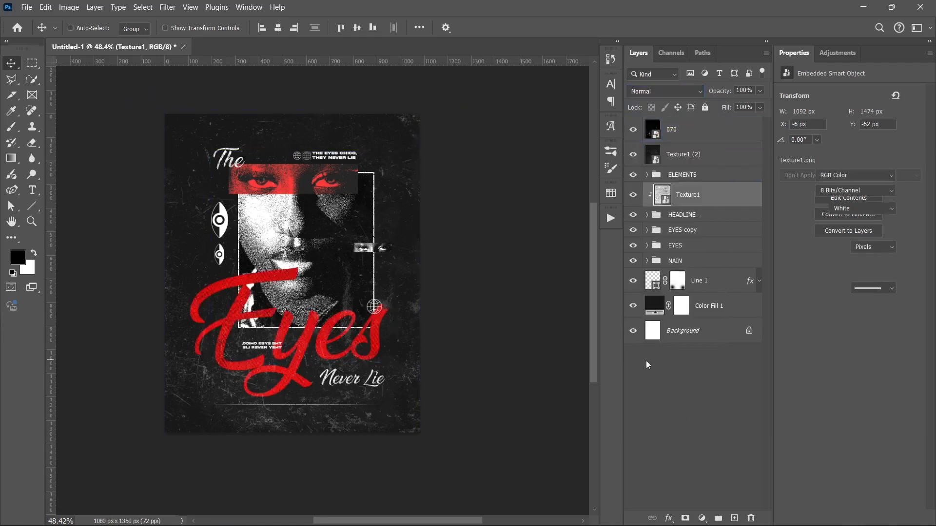
- Compare the headline with the clipped Texture1 layer hidden and shown
scroll(359, 328, "up", 3)
left_click(649, 194)
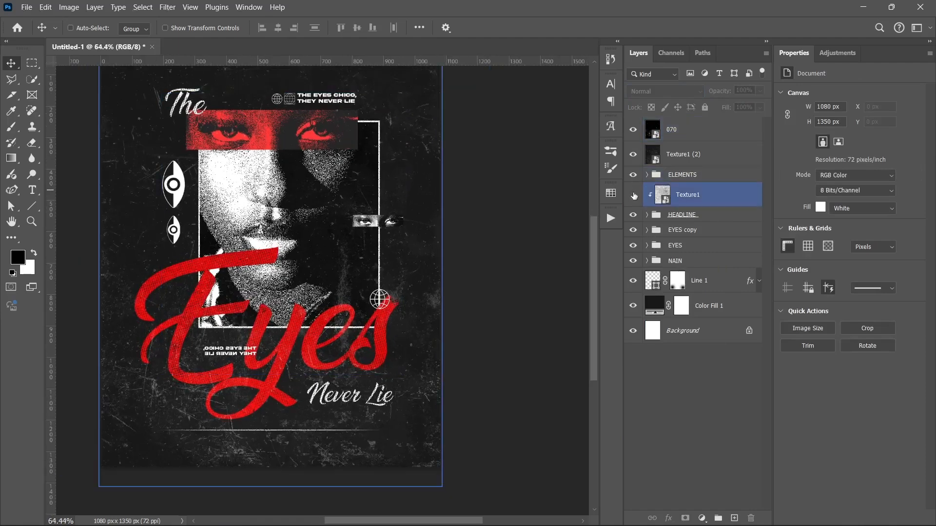
left_click(634, 195)
left_click(633, 195)
left_click(634, 196)
left_click(634, 195)
scroll(309, 281, "down", 3)
scroll(309, 281, "up", 2)
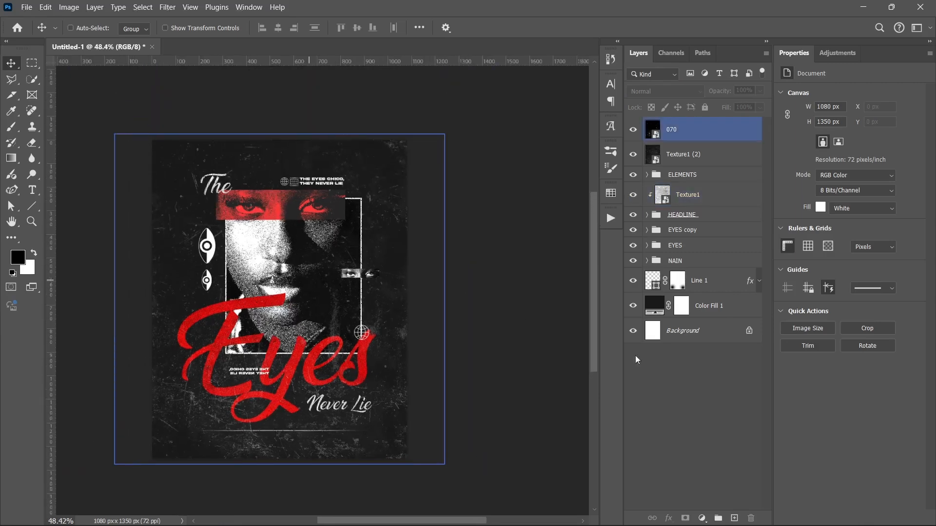
- Stamp all visible layers into a new layer above the 070 layer and convert it to a smart object
left_click(708, 418)
left_click(704, 154)
left_click(710, 129)
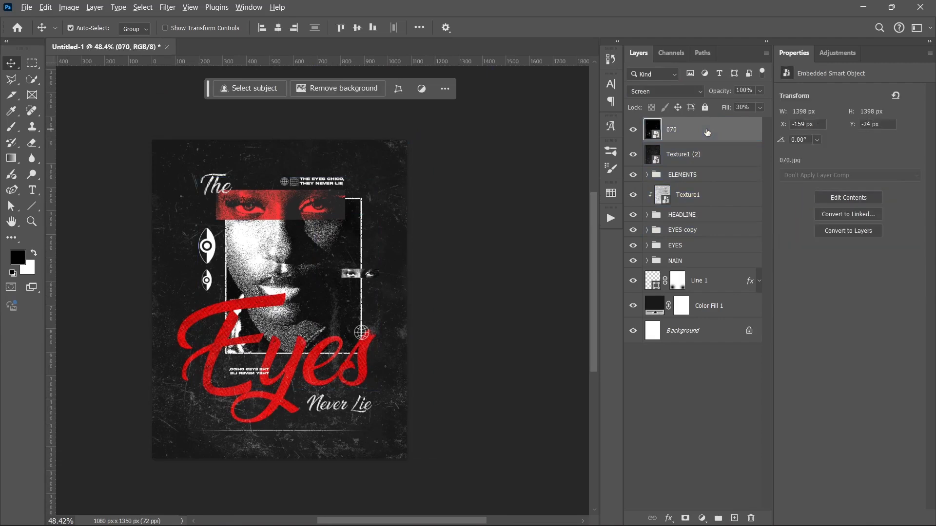
key("ctrl+shift+alt+e")
key("ctrl")
right_click(701, 135)
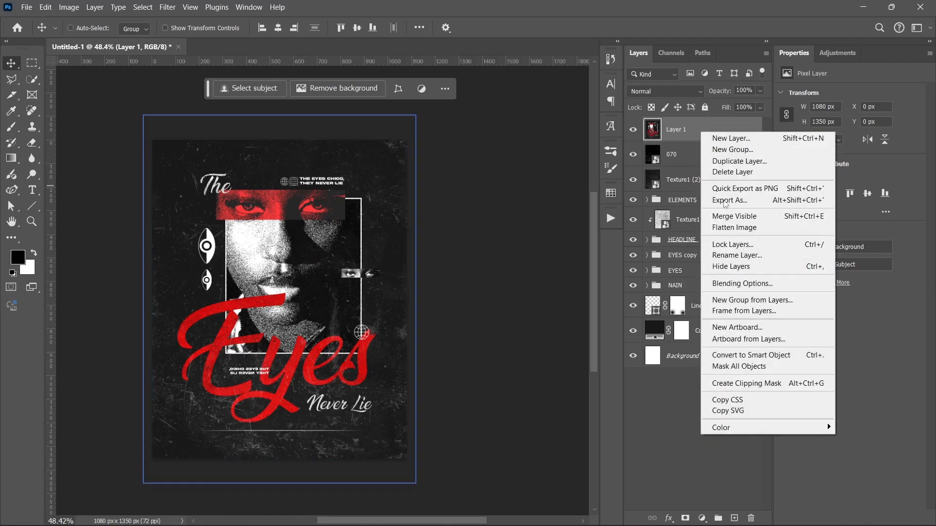
left_click(736, 360)
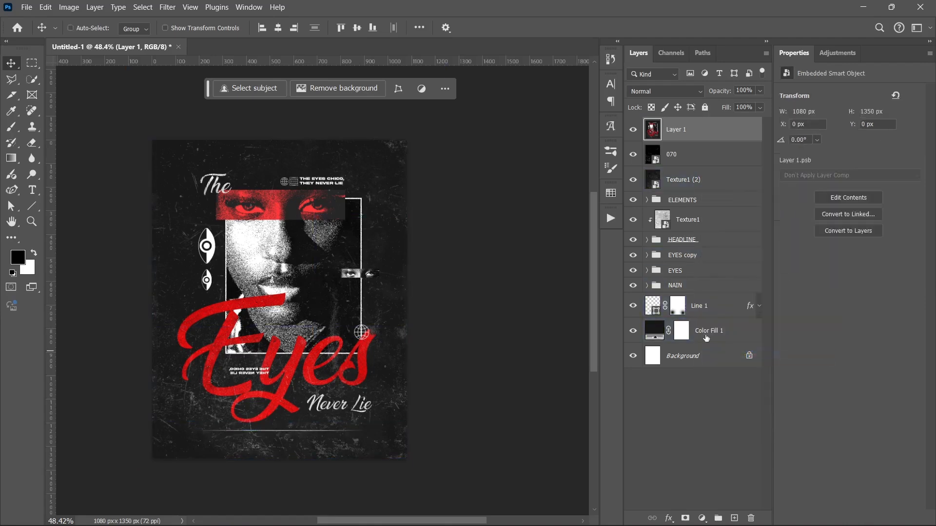
- Start a Camera Raw filter on the stamped smart object and set Sharpening to 11
left_click(168, 7)
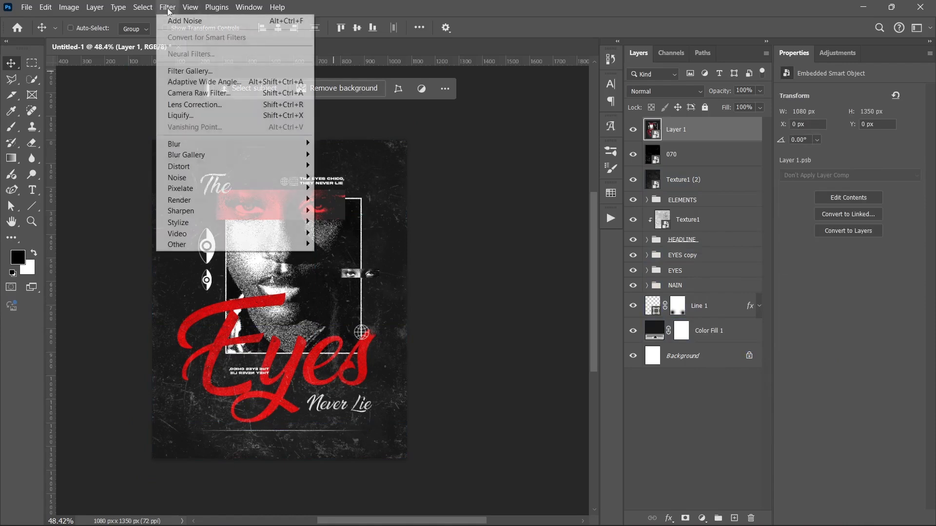
left_click(183, 93)
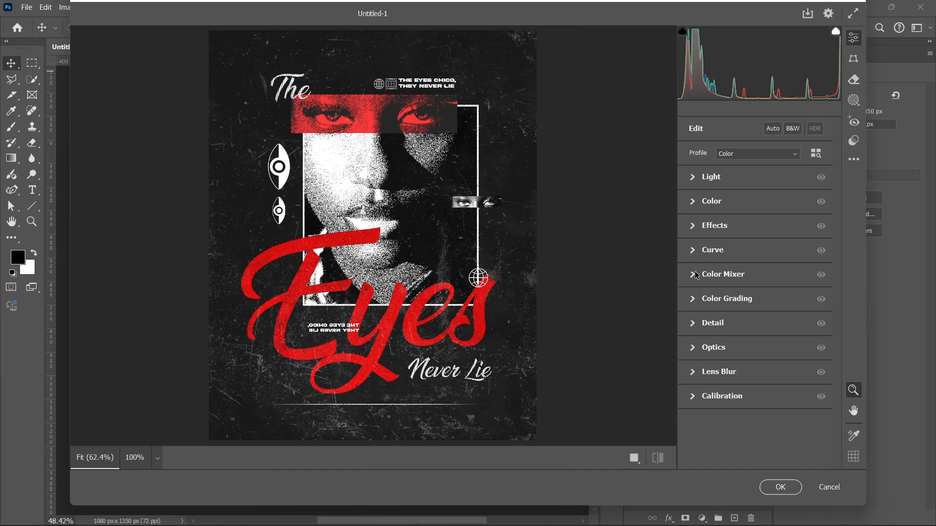
left_click(700, 324)
left_click(699, 350)
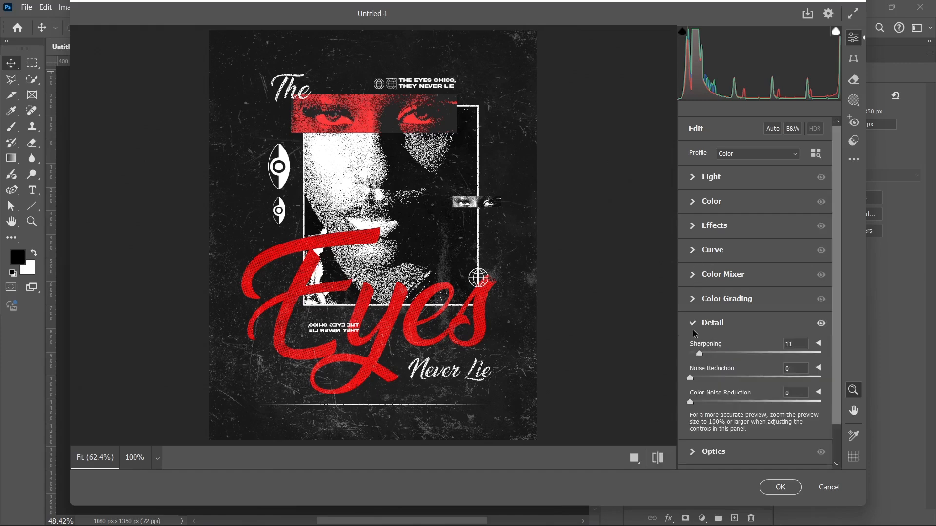
left_click(696, 324)
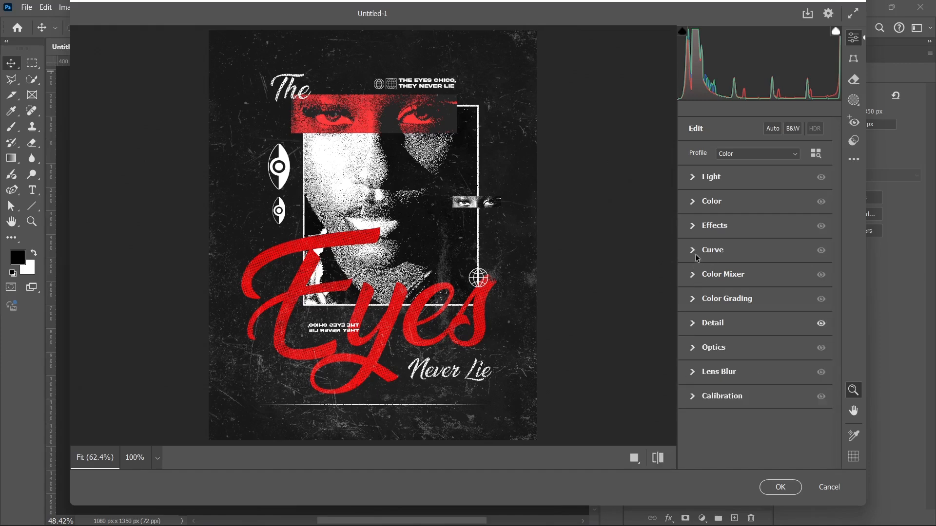
- Set the Camera Raw effects to Texture +12 and Vignette -24 and apply the filter
left_click(694, 227)
left_click_drag(756, 253, 764, 253)
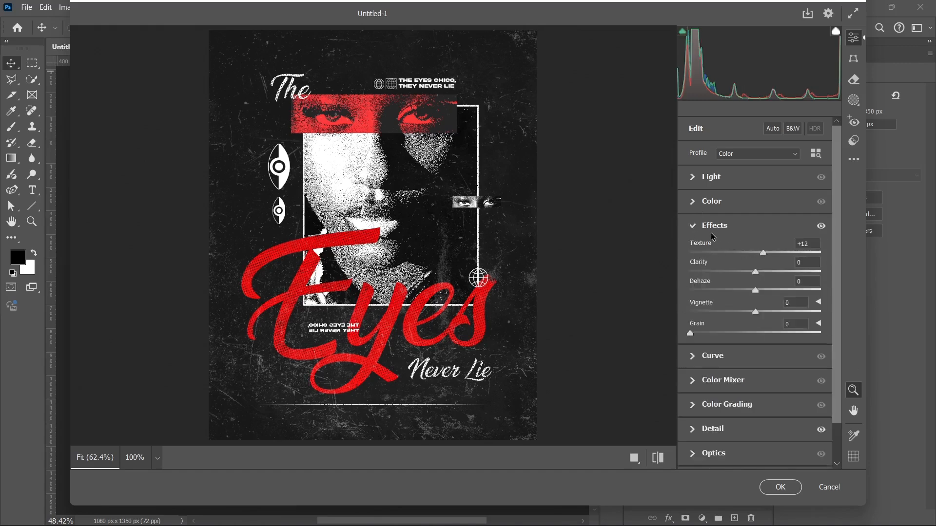
left_click_drag(730, 312, 741, 313)
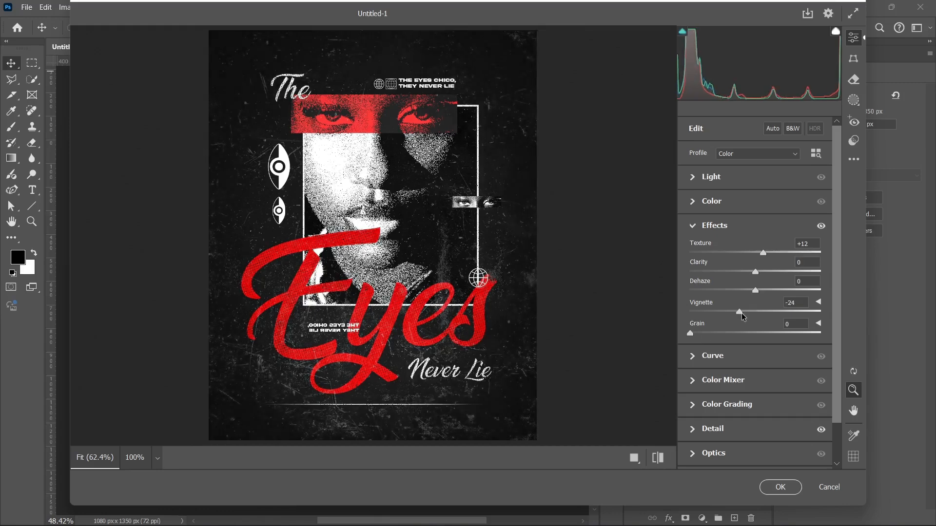
left_click(698, 226)
left_click(781, 488)
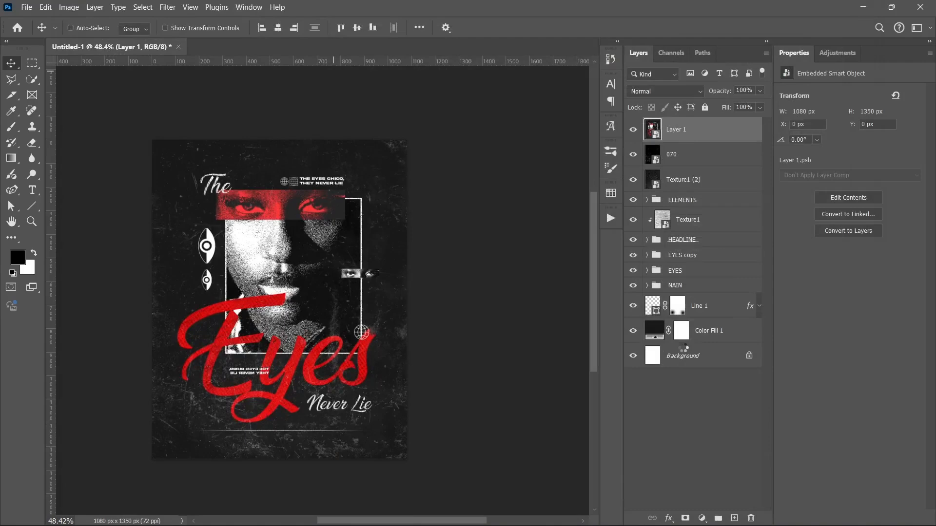